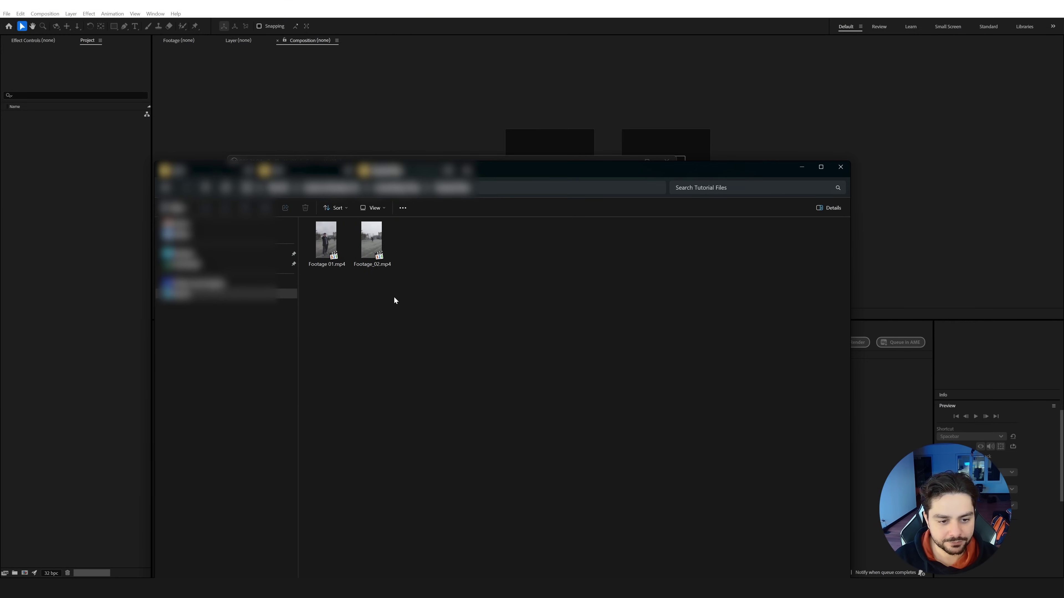
- Import Footage 01.mp4 and Footage_02.mp4 into the project and create a composition from Footage 01.mp4
left_click_drag(395, 301, 64, 178)
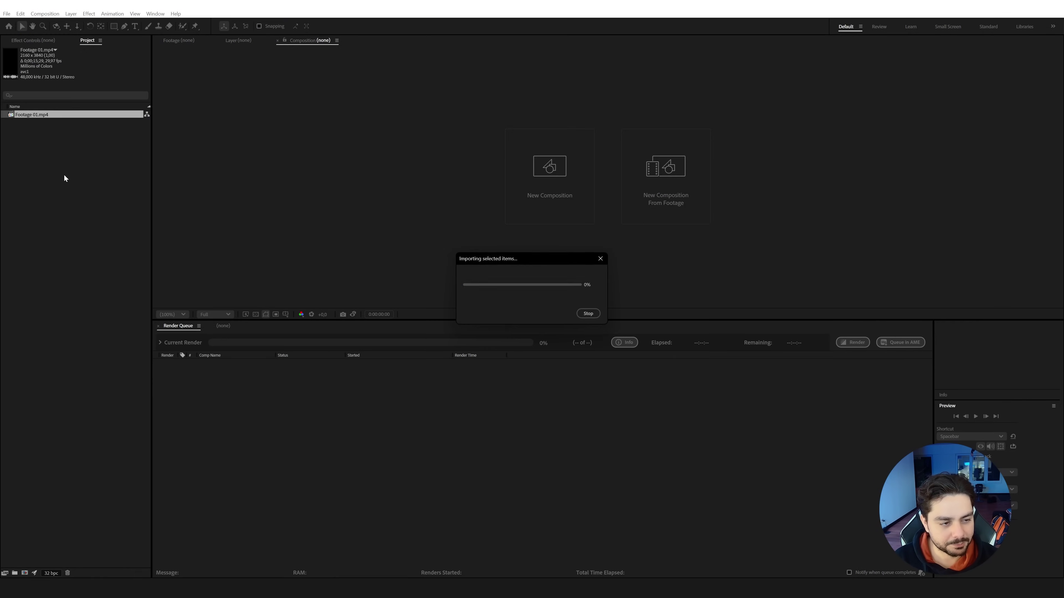
left_click(49, 148)
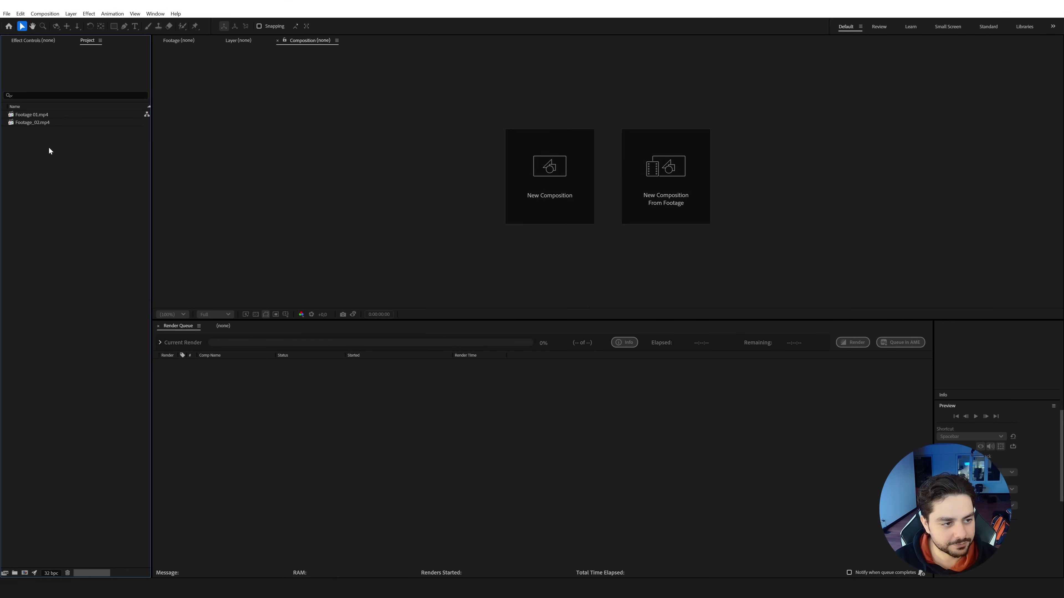
left_click(36, 115)
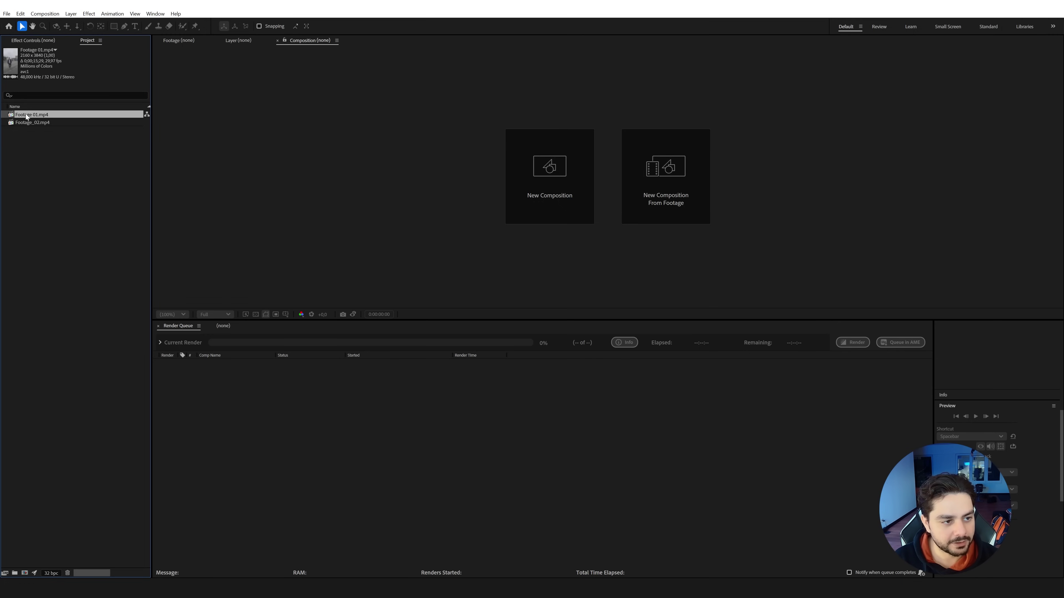
left_click_drag(26, 114, 25, 574)
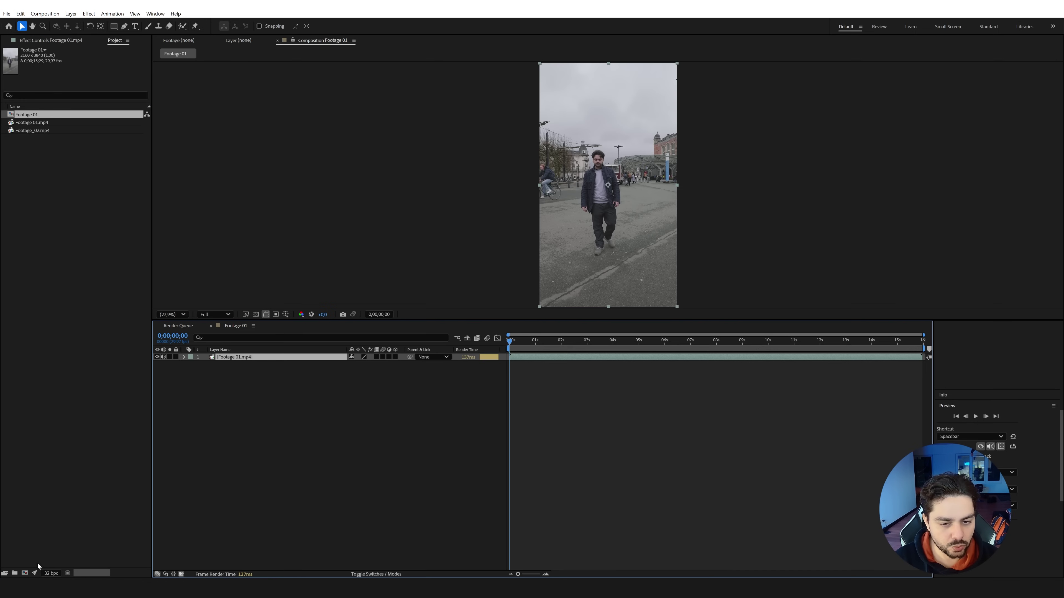
- Preview the Footage 01 composition, return the playhead to its start and set the preview resolution to Full
key("space")
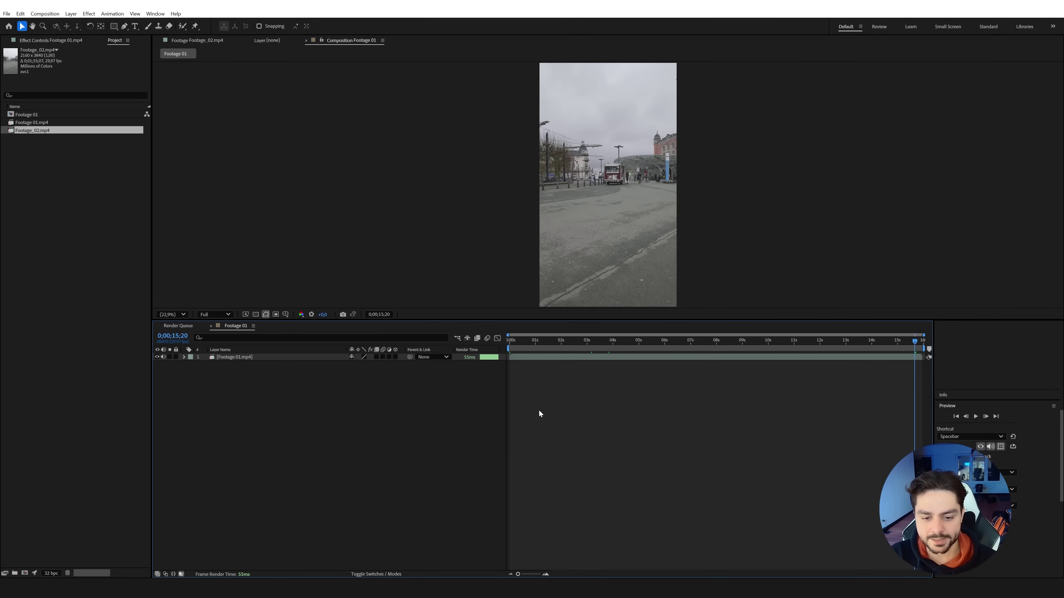
mouse_move(517, 344)
left_mouse_down()
mouse_move(722, 359)
mouse_move(497, 342)
left_mouse_up()
double_click(517, 356)
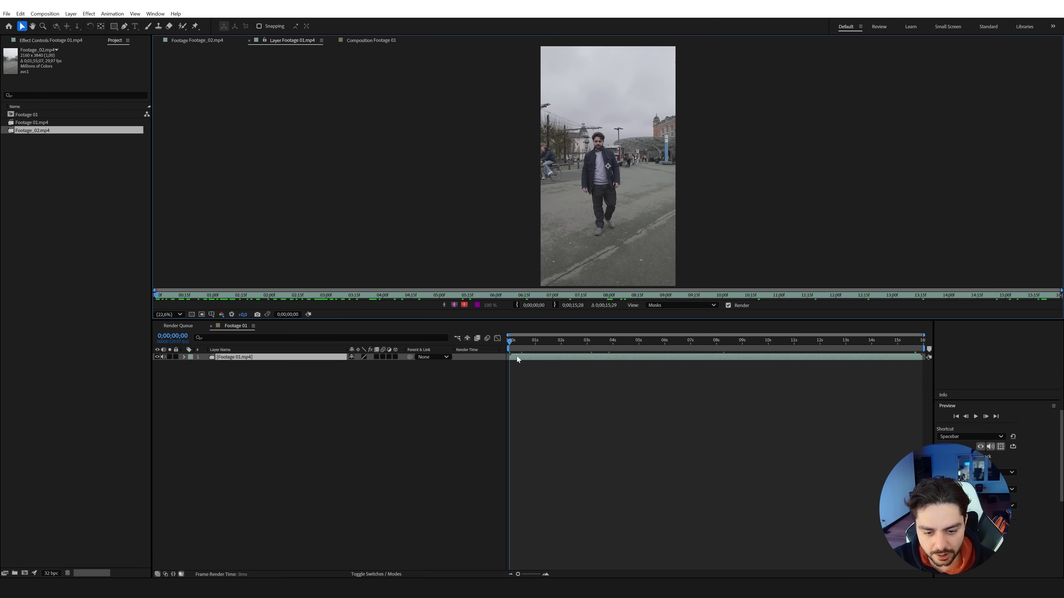
left_click(221, 40)
left_click(362, 42)
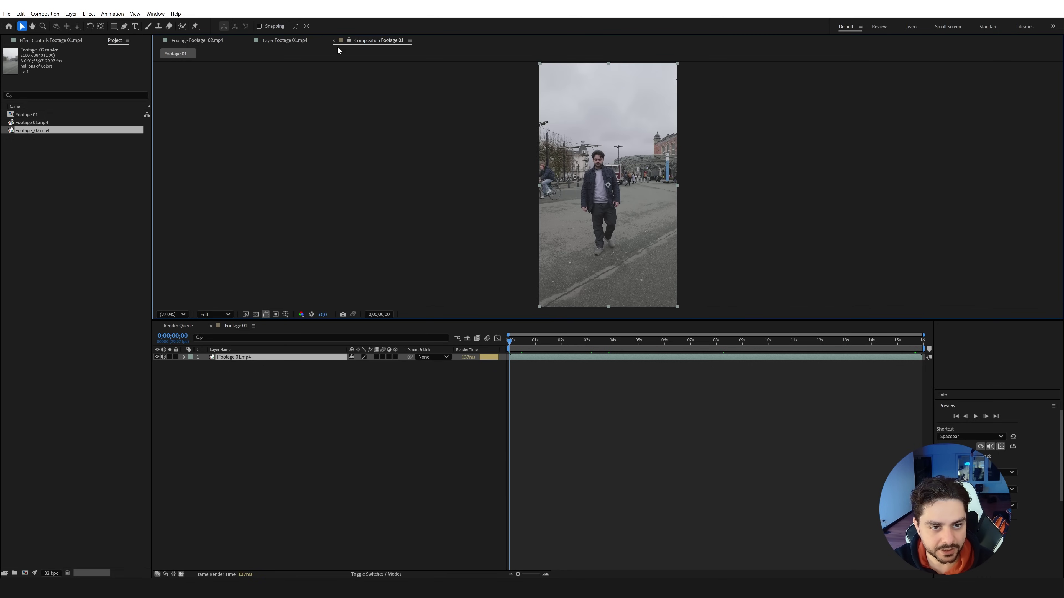
left_click(205, 315)
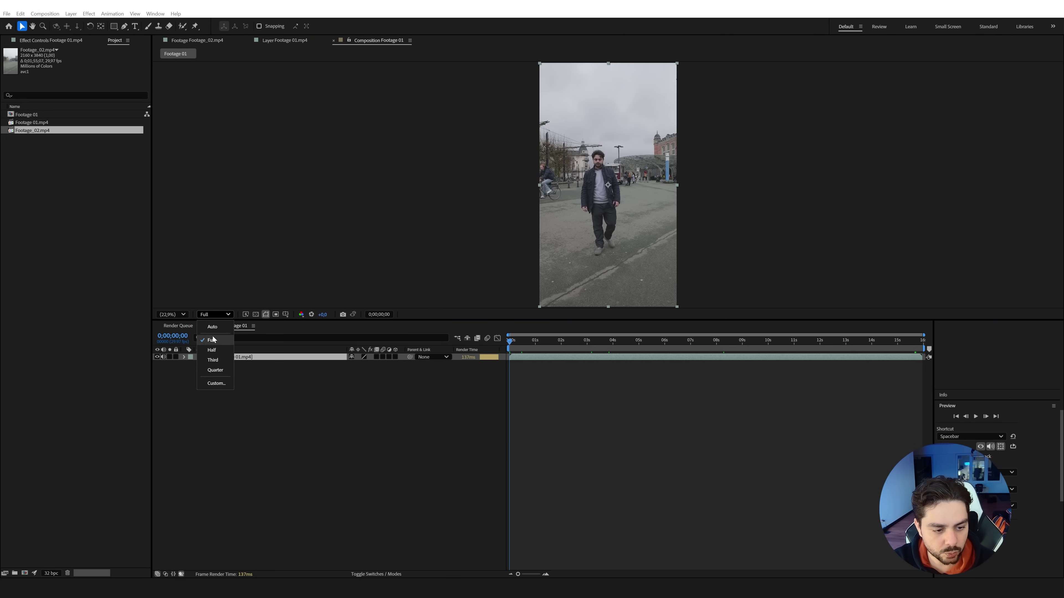
left_click(211, 341)
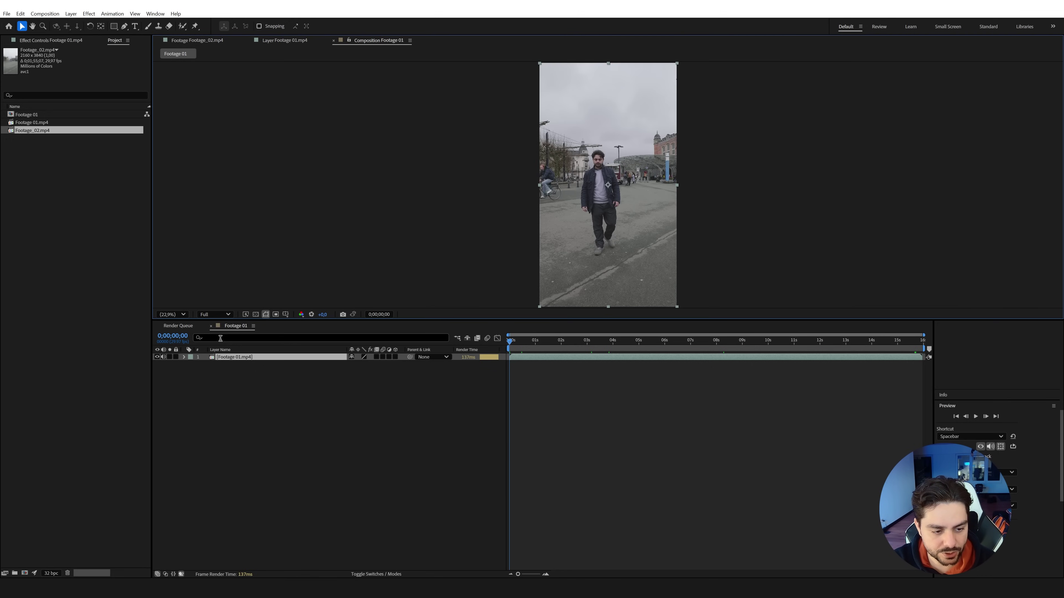
- Open the Footage 01.mp4 layer for rotoscoping and paint a Roto Brush foreground stroke over the man's head and jacket
double_click(532, 359)
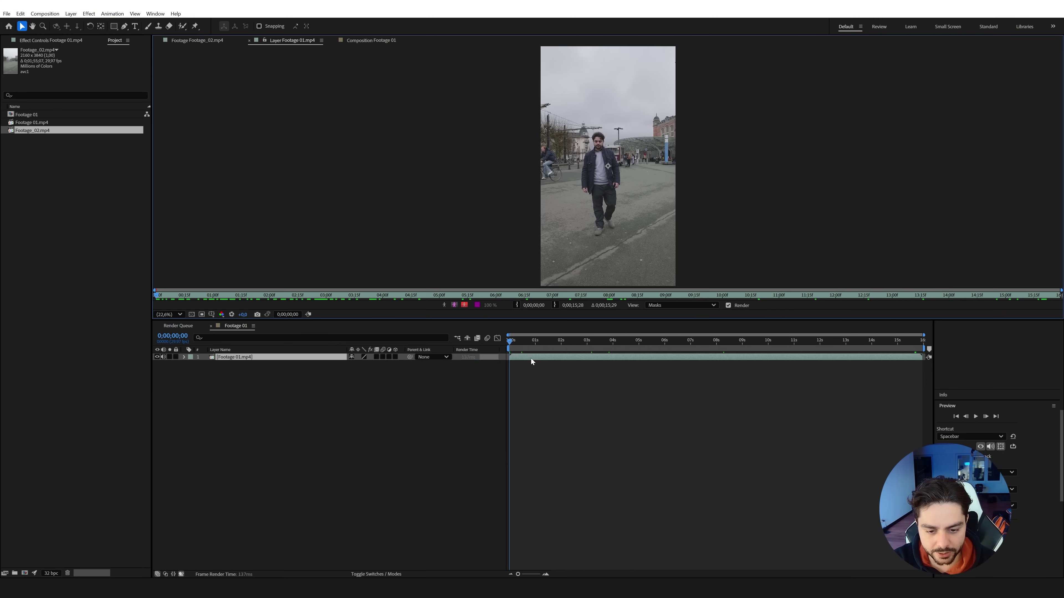
left_click(182, 27)
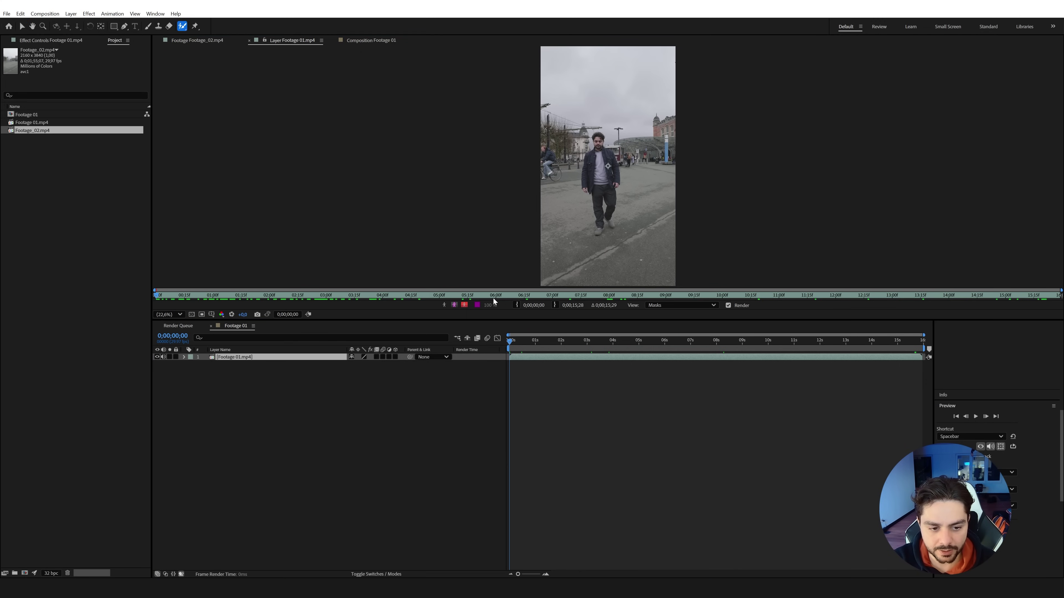
key("slash")
key("h")
mouse_move(571, 101)
left_mouse_down()
mouse_move(559, 170)
mouse_move(564, 136)
left_mouse_up()
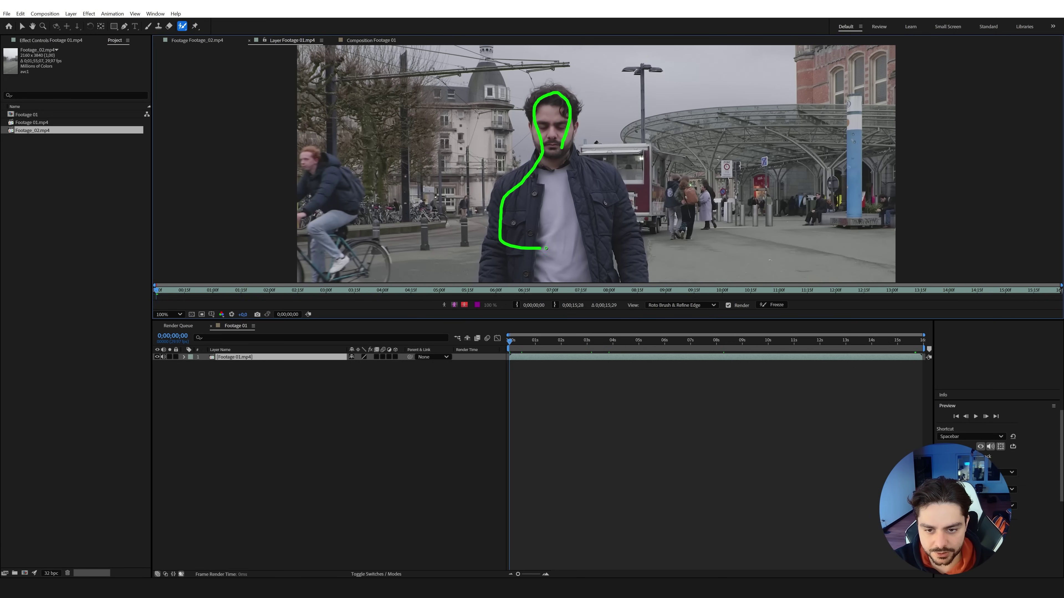
left_click_drag(618, 207, 618, 209)
- Extend the Roto Brush selection over the man's legs and shoes, and subtract the background gap between his fingers
scroll(586, 167, "down", 10)
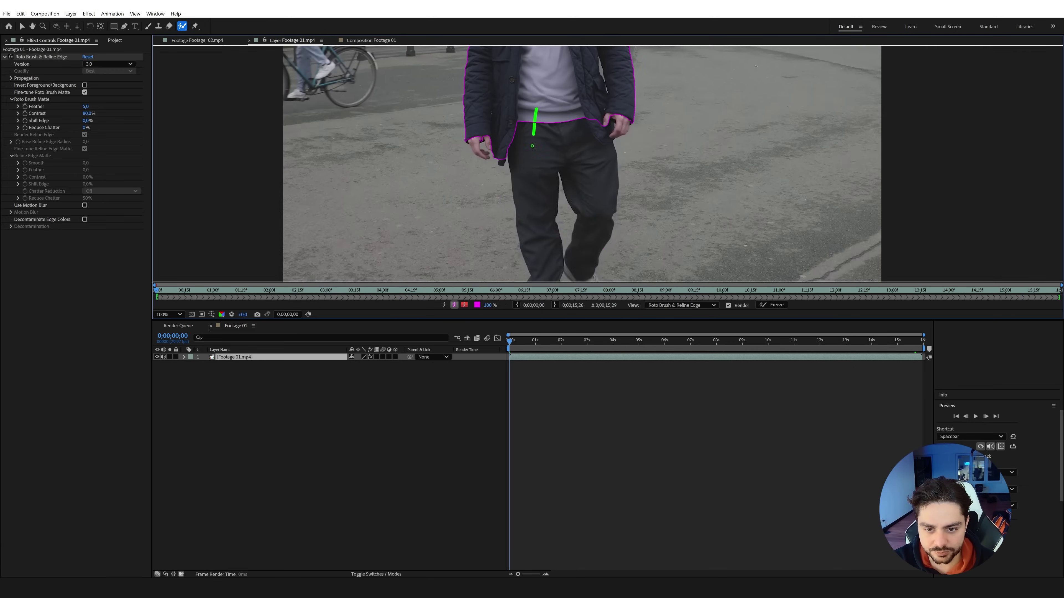
left_click_drag(539, 207, 600, 201)
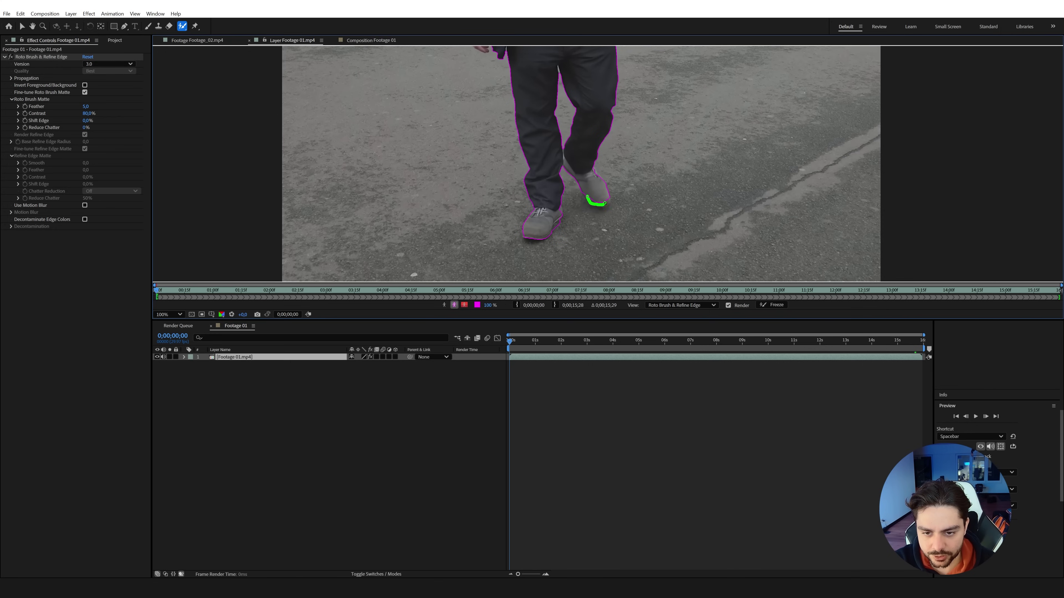
left_click_drag(607, 194, 601, 194)
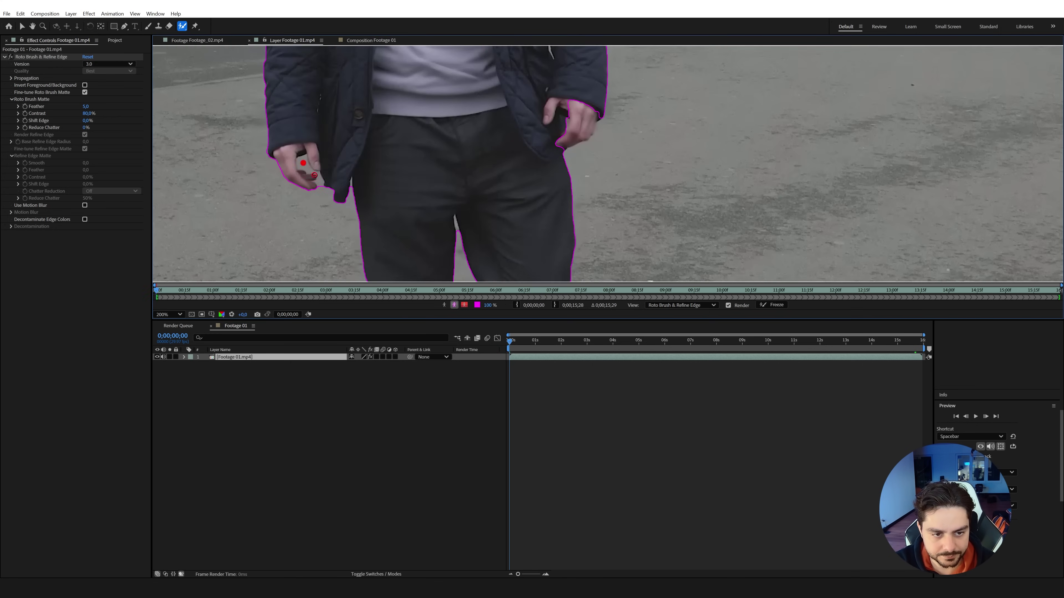
scroll(610, 171, "up", 3)
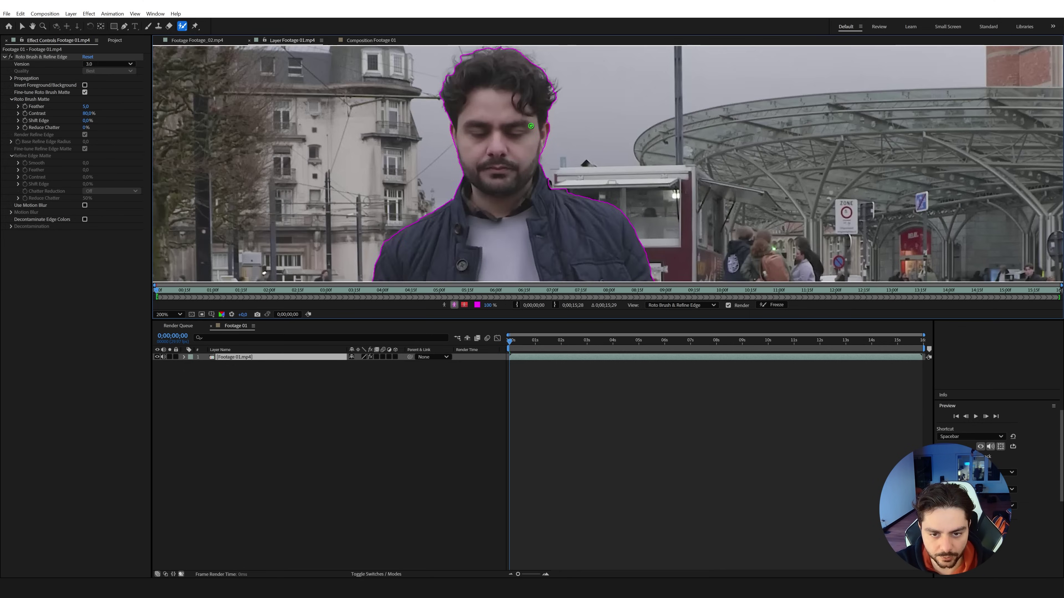
key("comma")
key("comma")
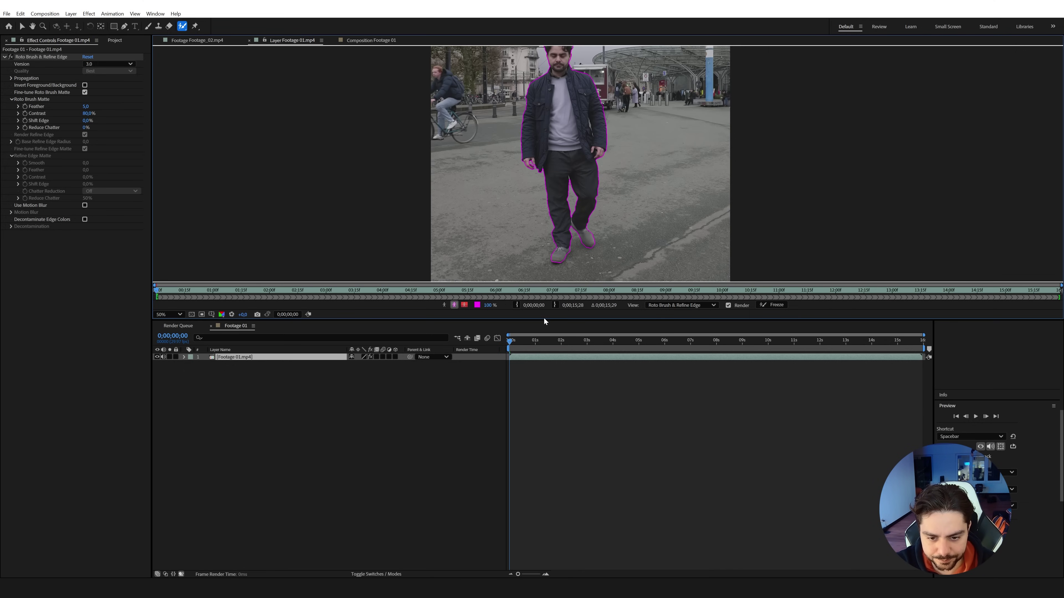
- Enlarge the viewer, propagate the Roto Brush cutout through the first frames and check the outline up to 0;00;00;23
left_click_drag(545, 319, 530, 454)
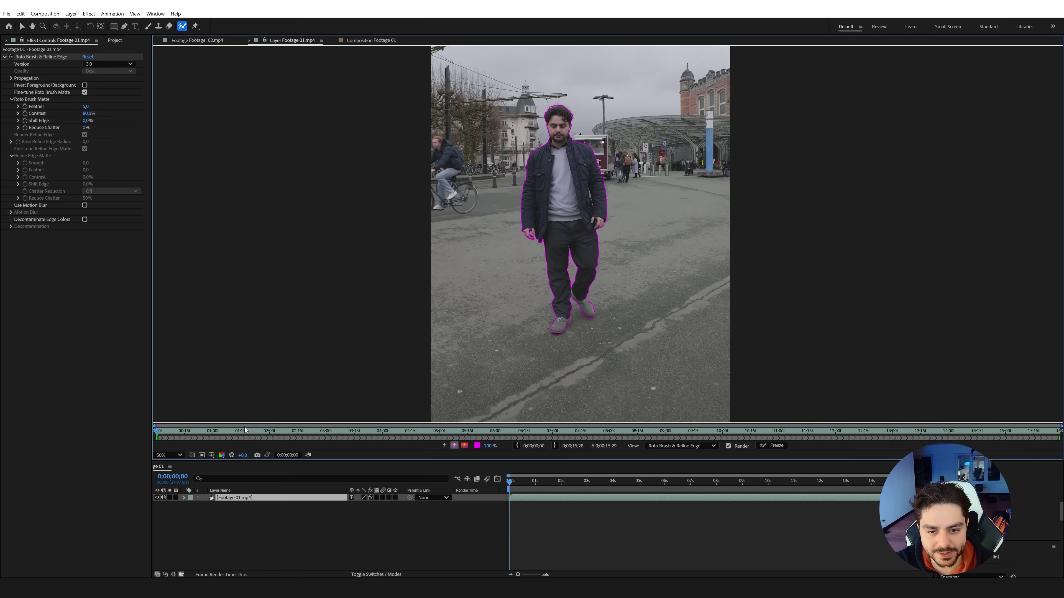
key("space")
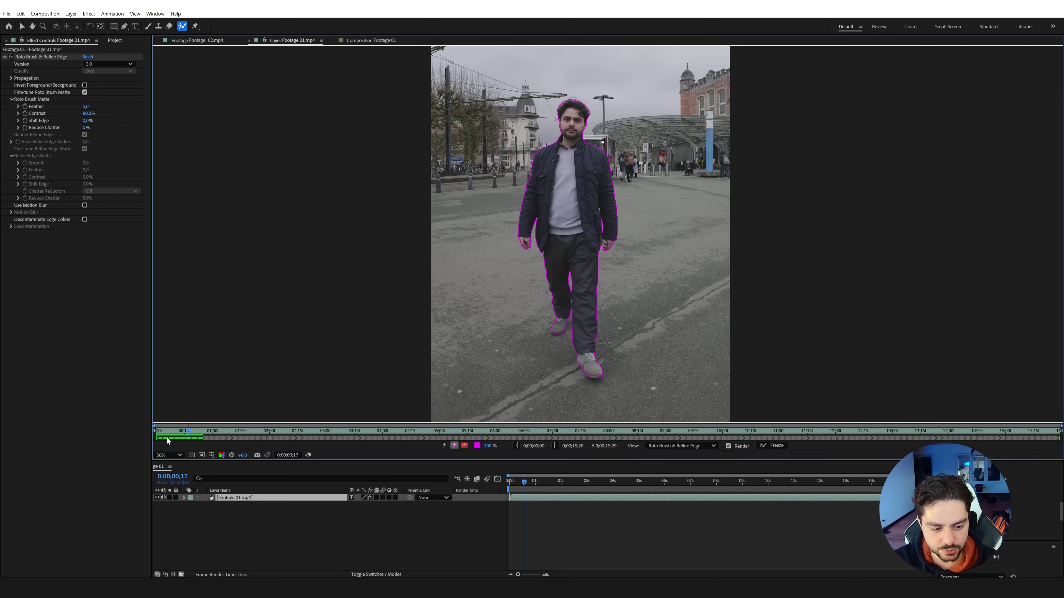
left_click_drag(195, 435, 200, 435)
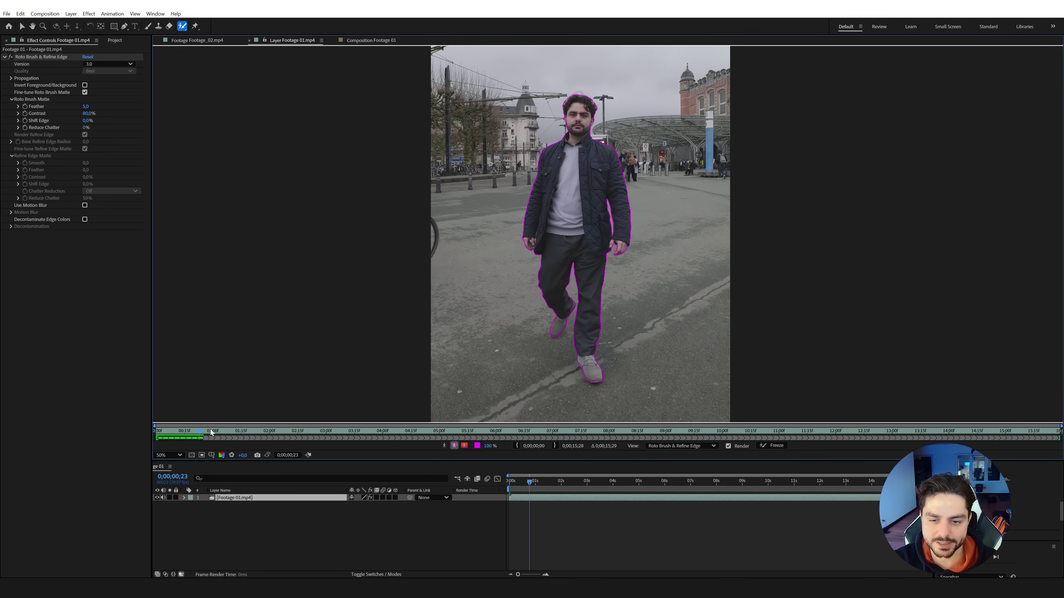
left_click(198, 434)
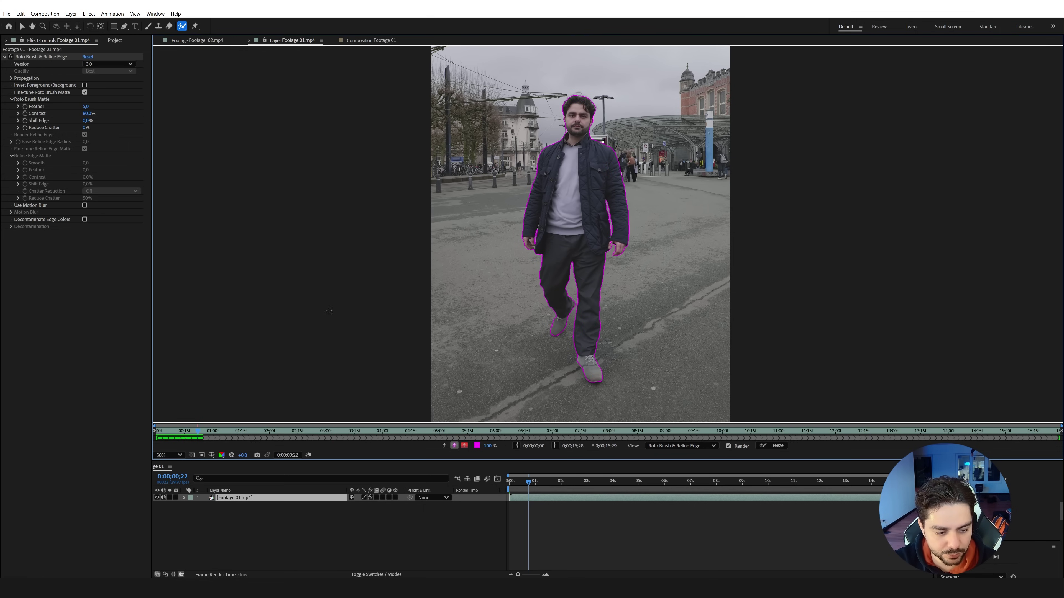
left_click_drag(198, 436, 179, 434)
left_click(114, 41)
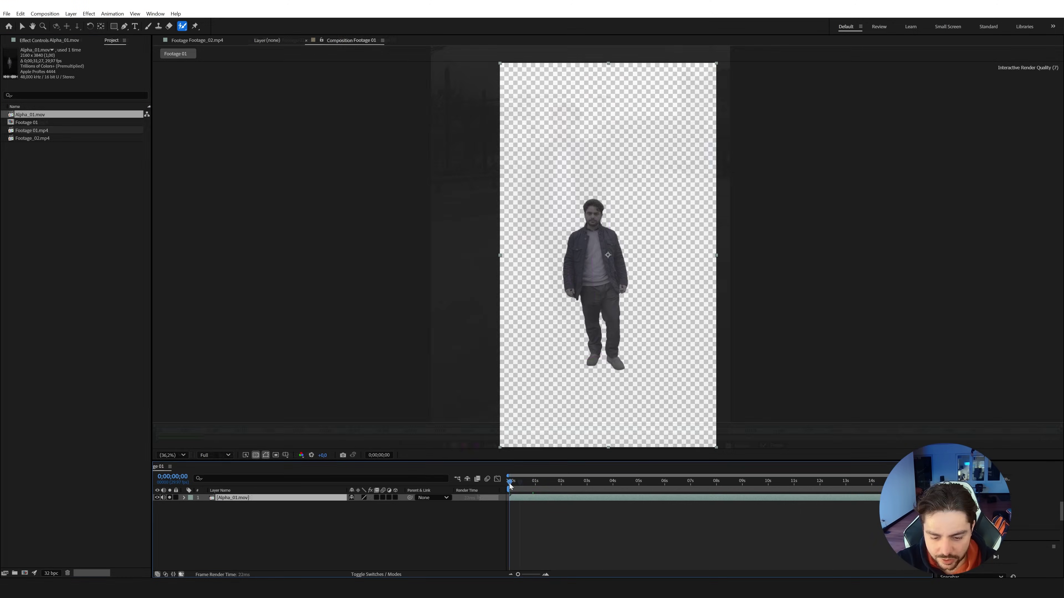
- Scrub through the Alpha_01.mov layer and add layer markers at about 4.6, 8.3 and 11.8 seconds
left_click_drag(521, 485, 650, 489)
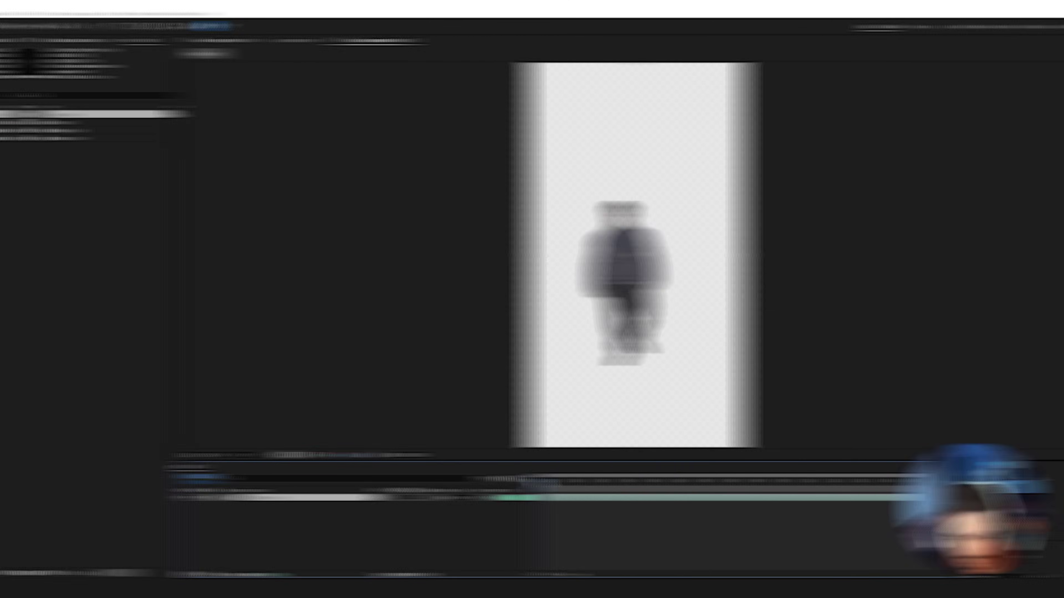
left_click_drag(522, 482, 626, 485)
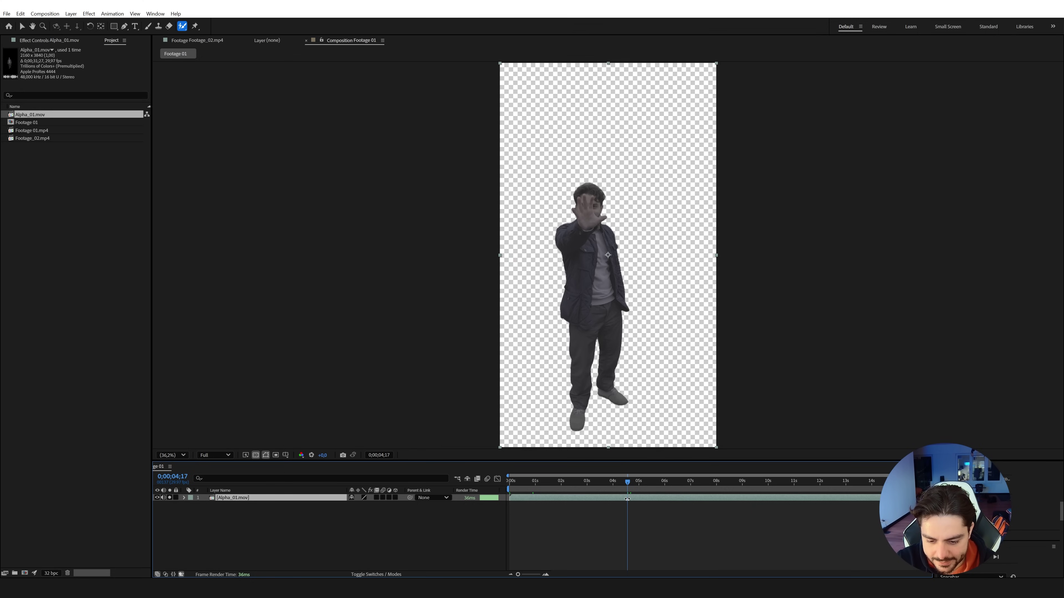
left_click_drag(629, 487, 847, 487)
key("KP_Multiply")
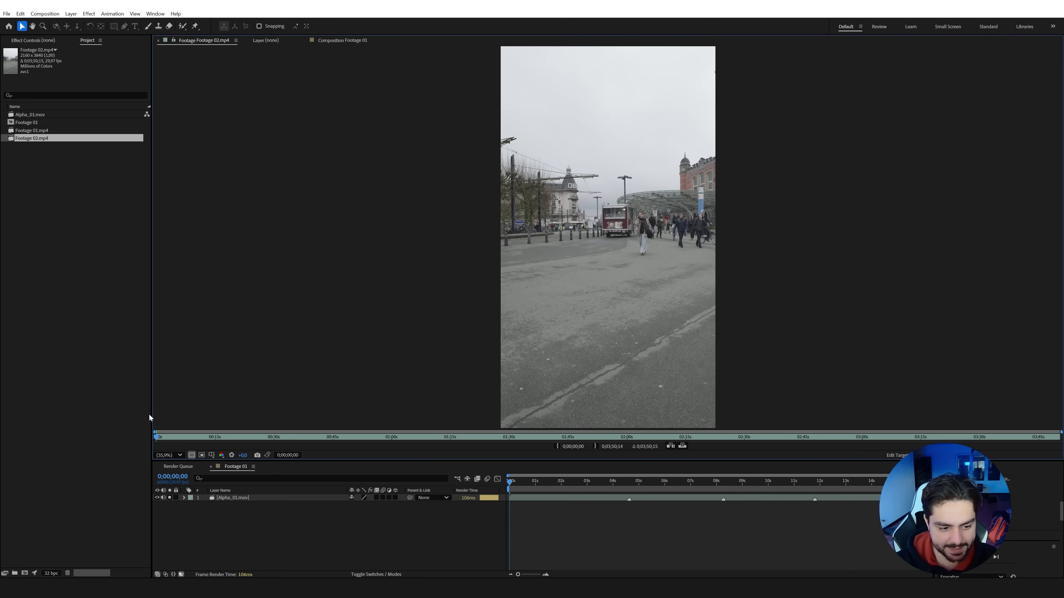
- Scrub through roughly the first 20 seconds of the Footage 02.mp4 background clip and return to its start
left_click_drag(164, 439, 191, 440)
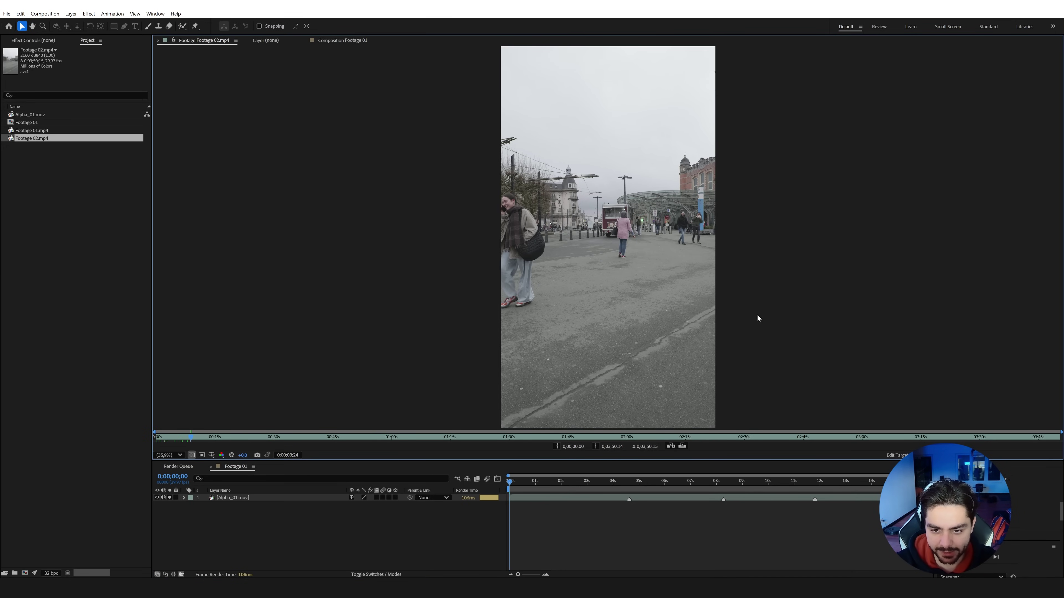
mouse_move(197, 439)
left_mouse_down()
mouse_move(245, 440)
mouse_move(210, 439)
left_mouse_up()
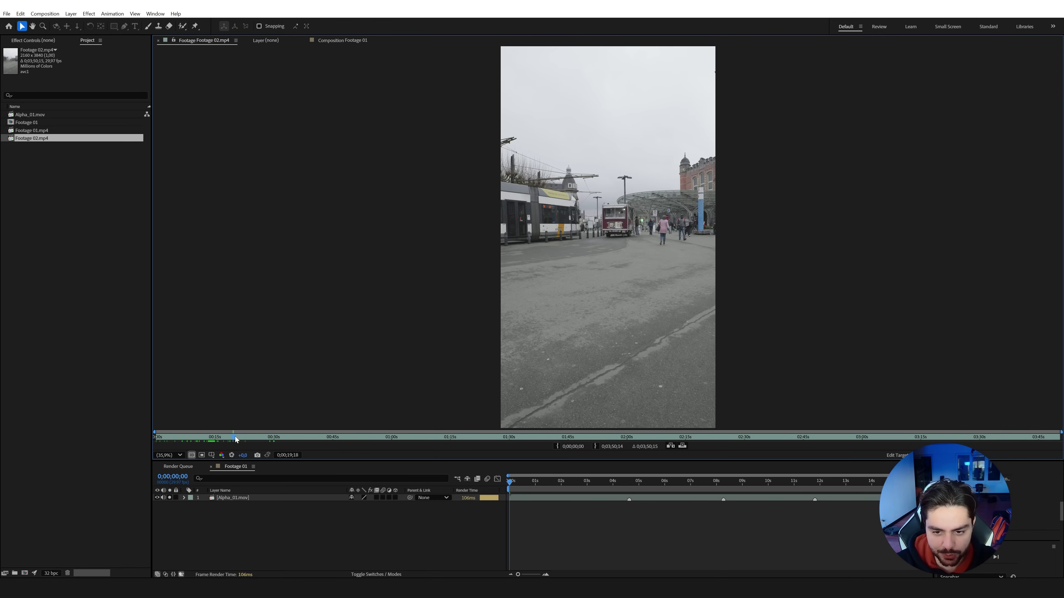
left_click(240, 438)
left_click_drag(239, 438, 135, 456)
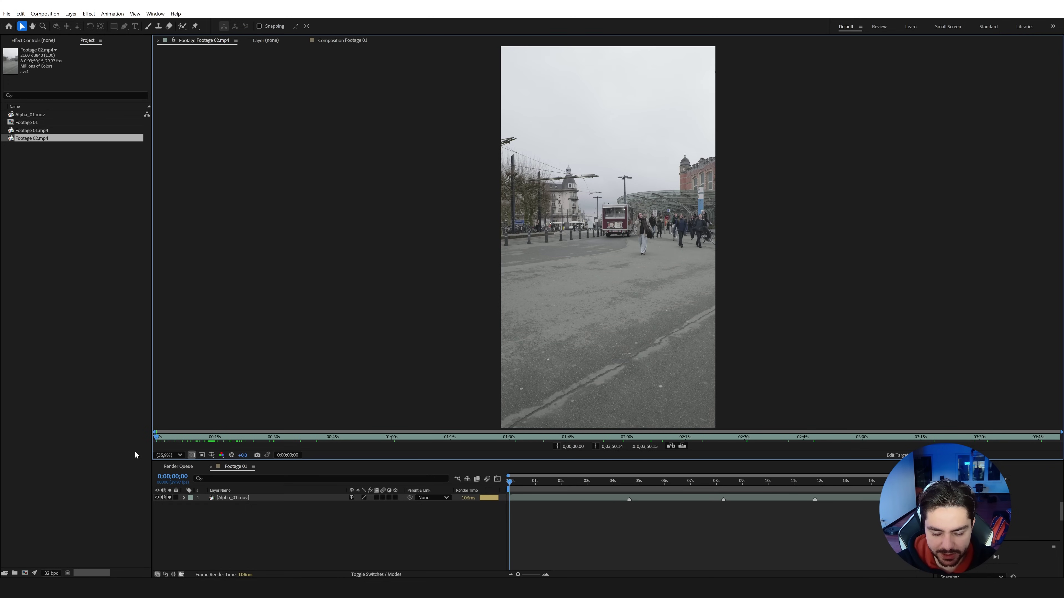
- Place Footage 02.mp4 beneath Alpha_01.mov, move the playhead to 0;00;02;16, and add Footage 01.mp4 as the top layer with its solo off
left_click(541, 497)
key("space")
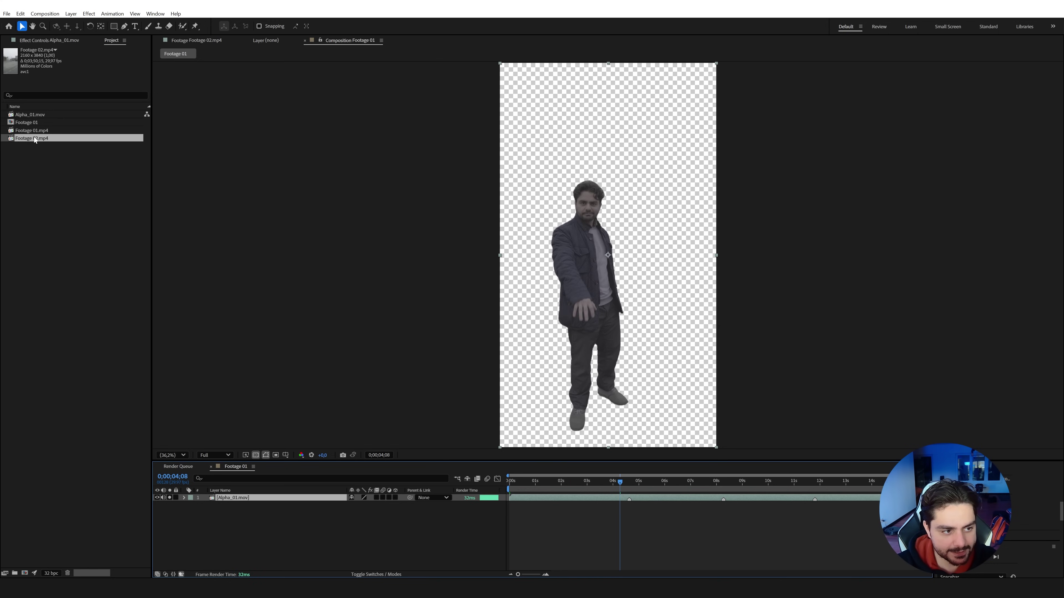
left_click_drag(34, 136, 226, 507)
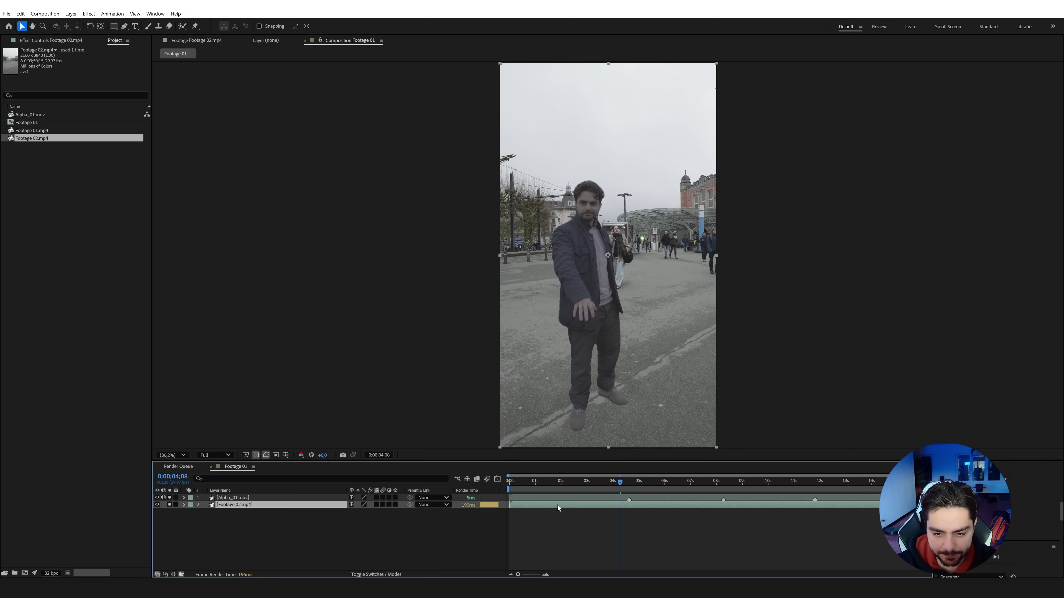
mouse_move(584, 484)
left_mouse_down()
mouse_move(503, 485)
mouse_move(574, 486)
left_mouse_up()
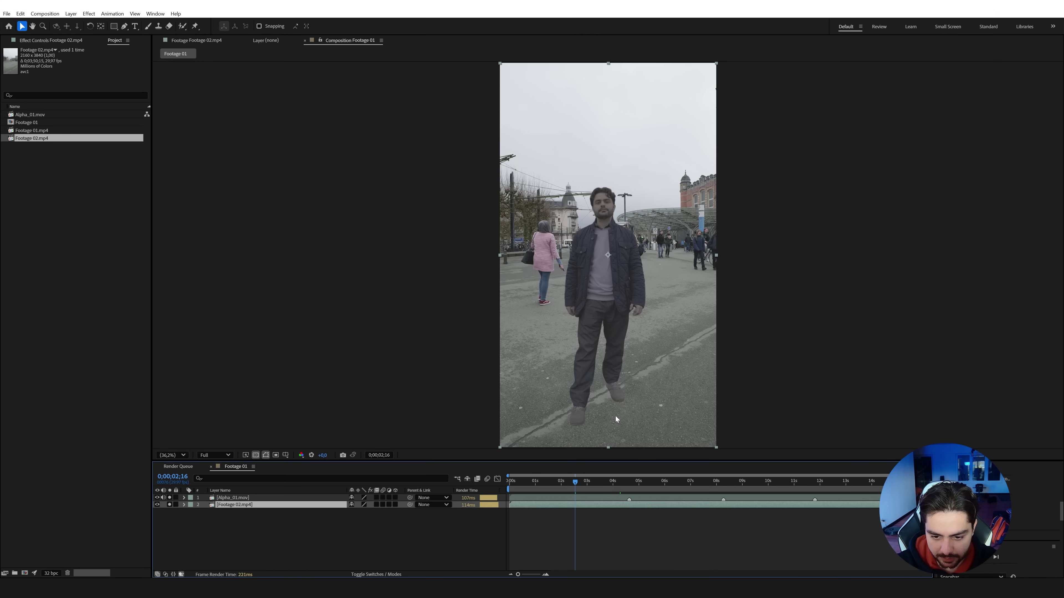
left_click_drag(31, 130, 252, 499)
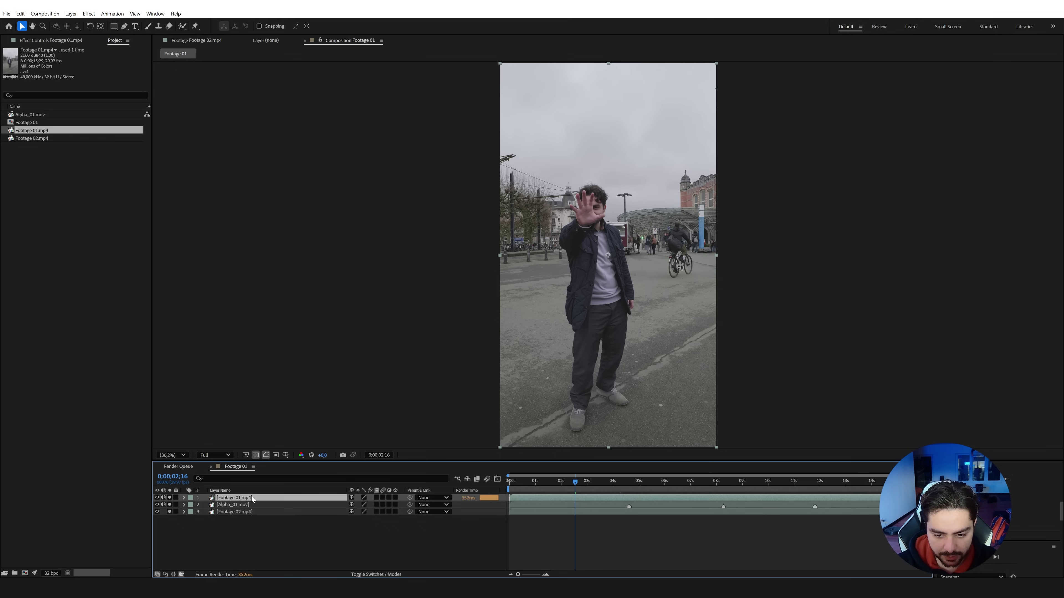
left_click(169, 498)
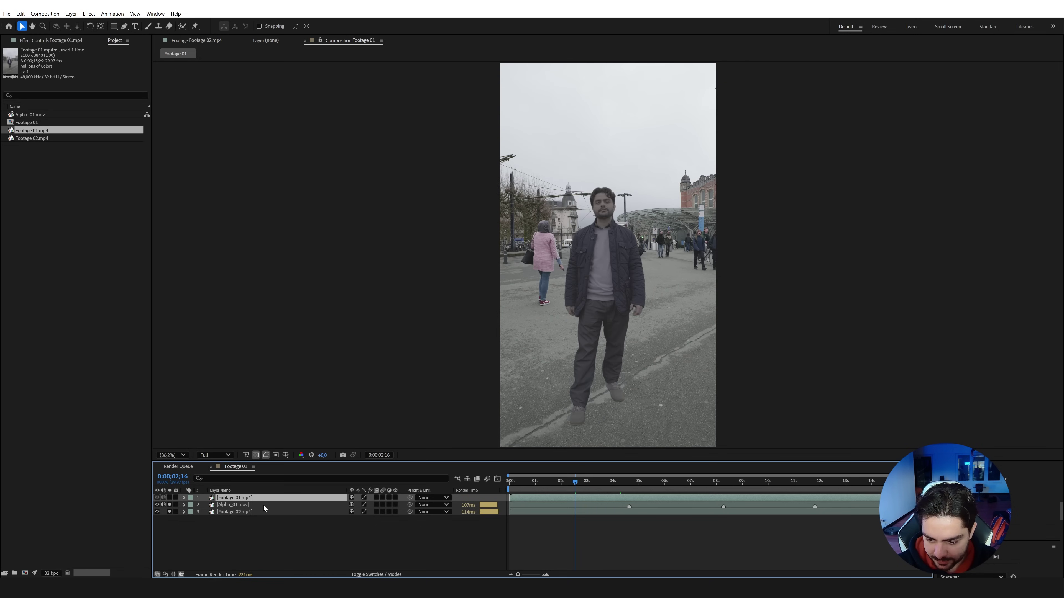
- Time-stretch the Alpha_01.mov layer with a stretch factor of 50
left_click(585, 507)
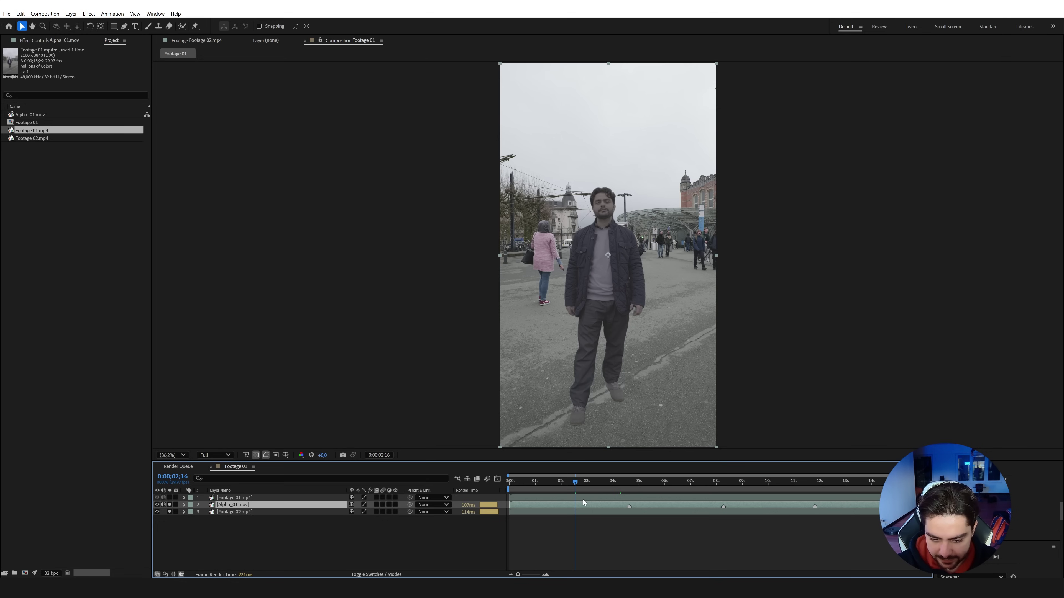
right_click(579, 507)
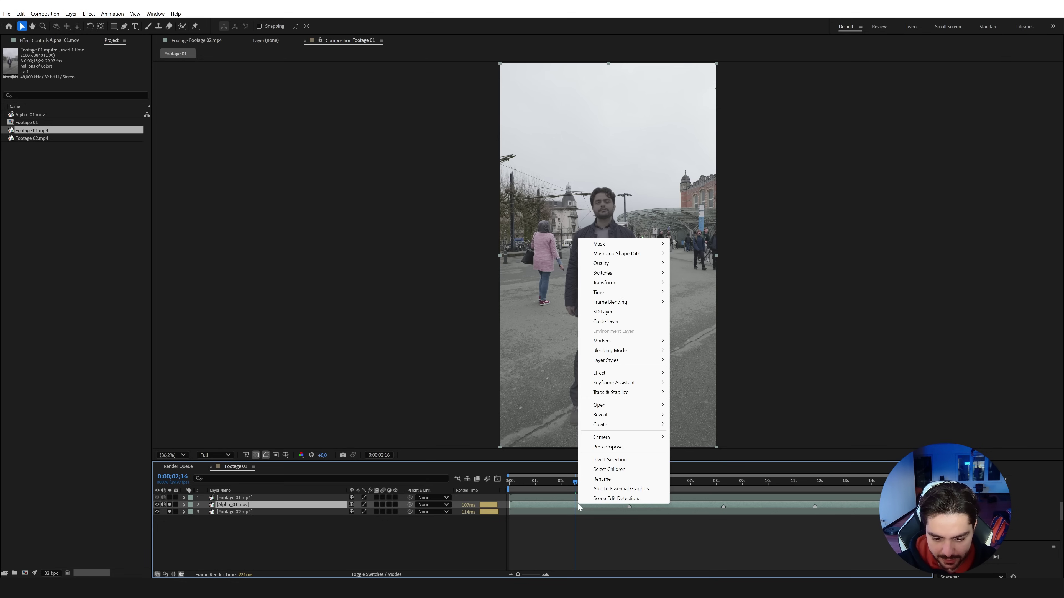
mouse_move(612, 293)
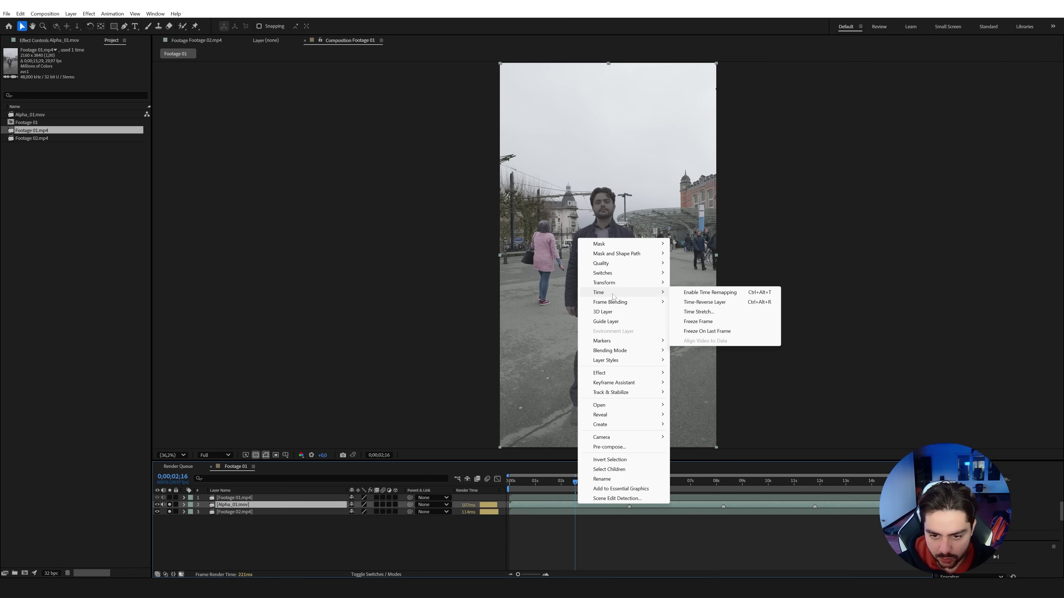
left_click(719, 314)
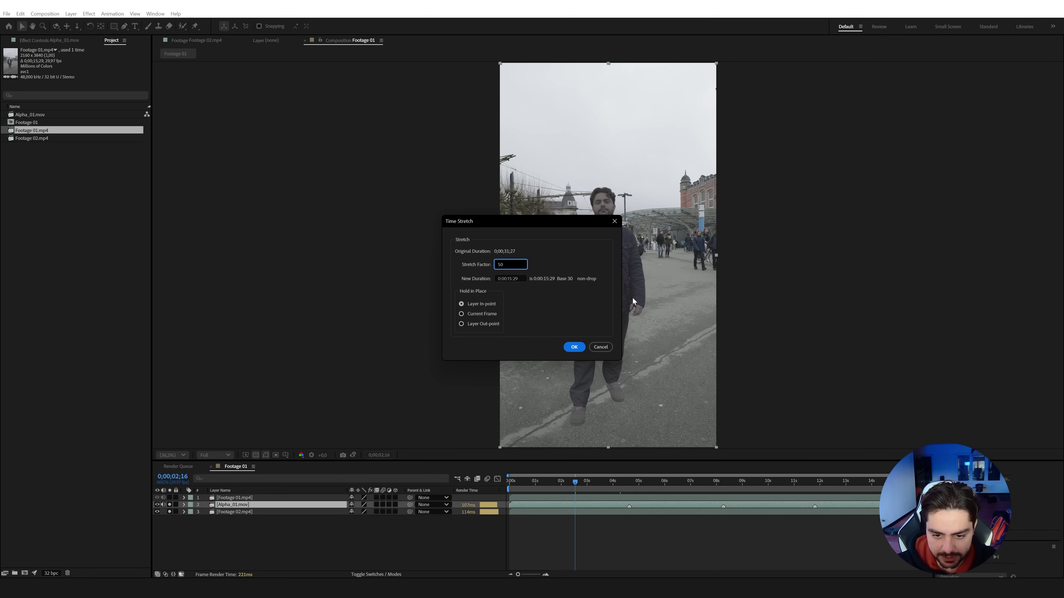
left_click(574, 347)
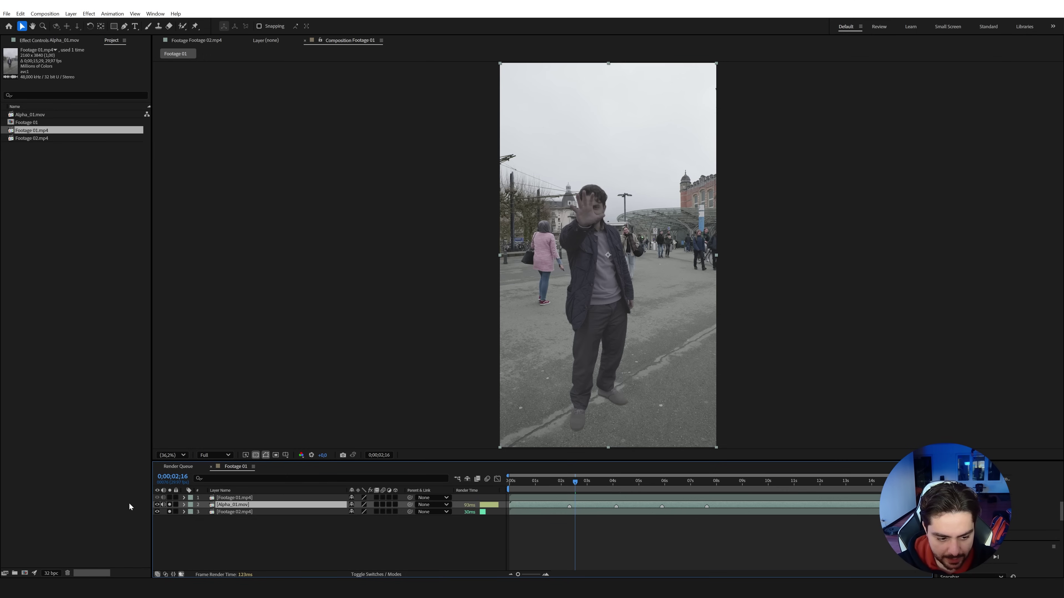
- Toggle the solo of the Footage 01.mp4 layer on and off to compare its alignment with the Alpha_01.mov cutout
left_click(169, 498)
left_click(170, 498)
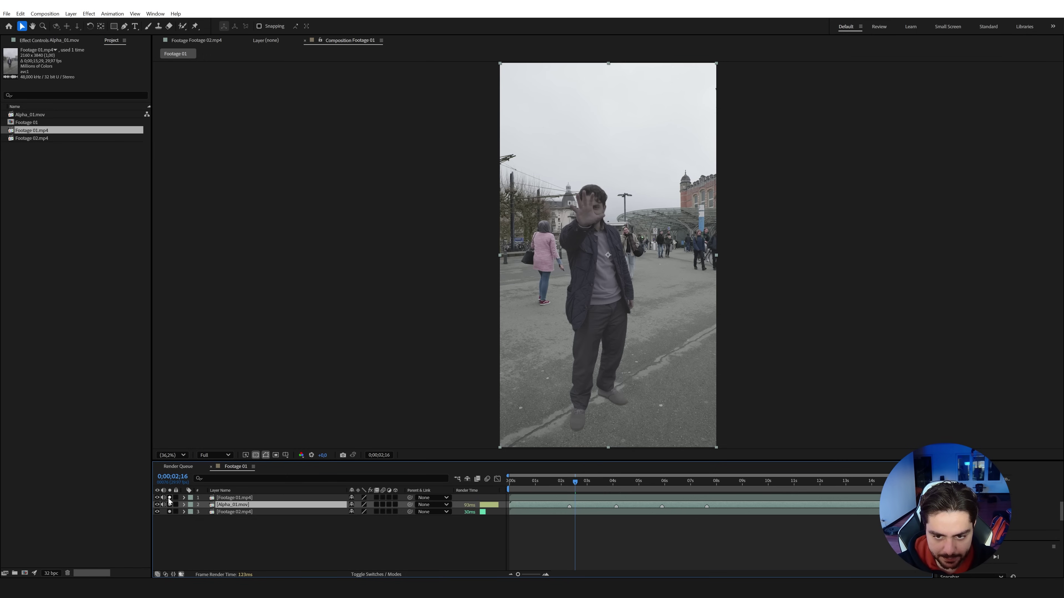
left_click(170, 498)
left_click(169, 498)
left_click(170, 498)
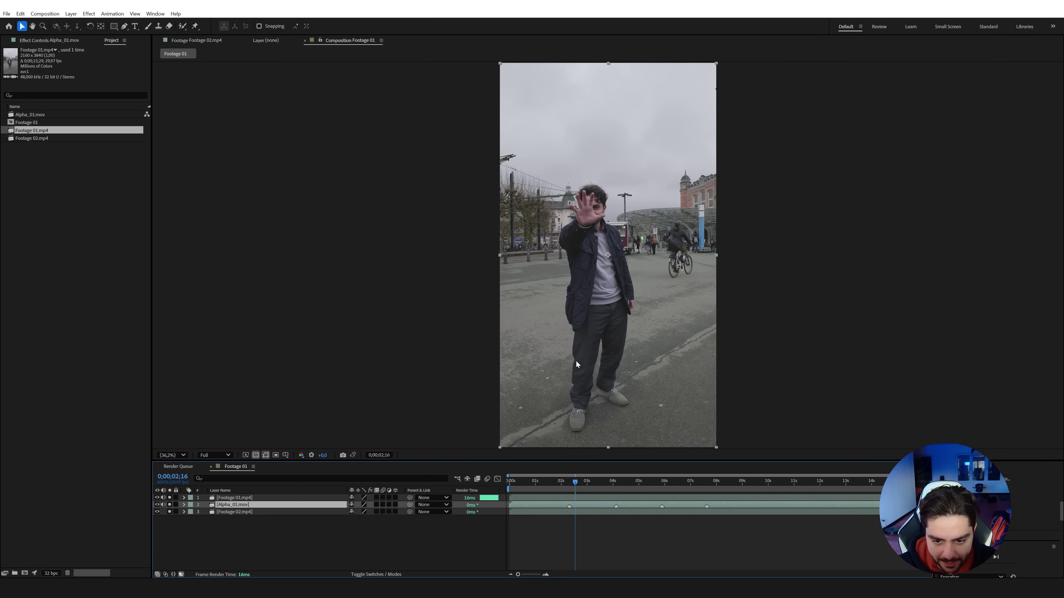
left_click(169, 499)
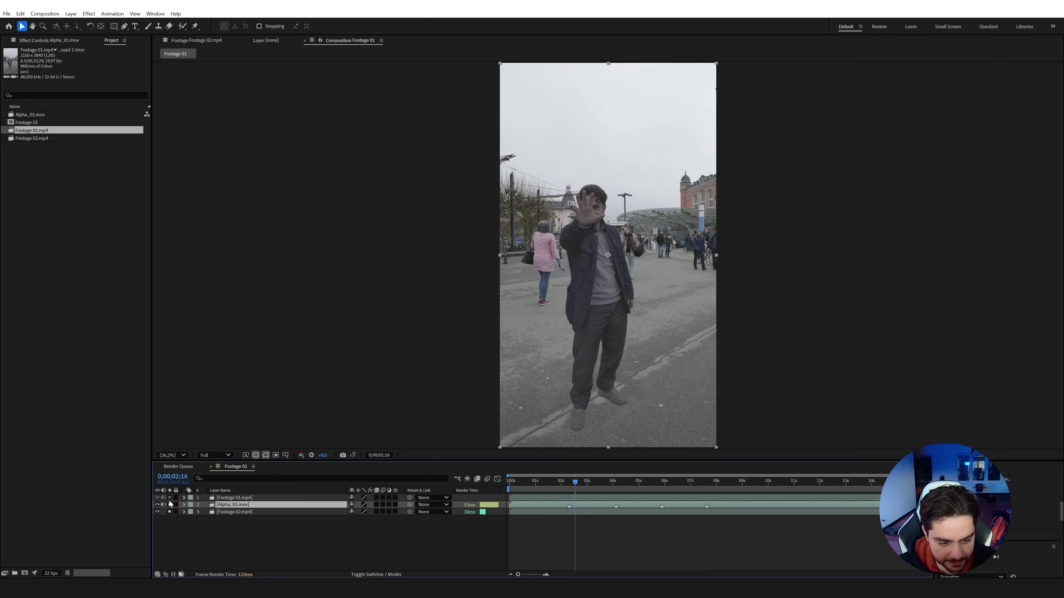
- Show the track matte settings, solo Footage 01.mp4 and use Alpha_01.mov as its alpha track matte
left_click(368, 572)
left_click(218, 498)
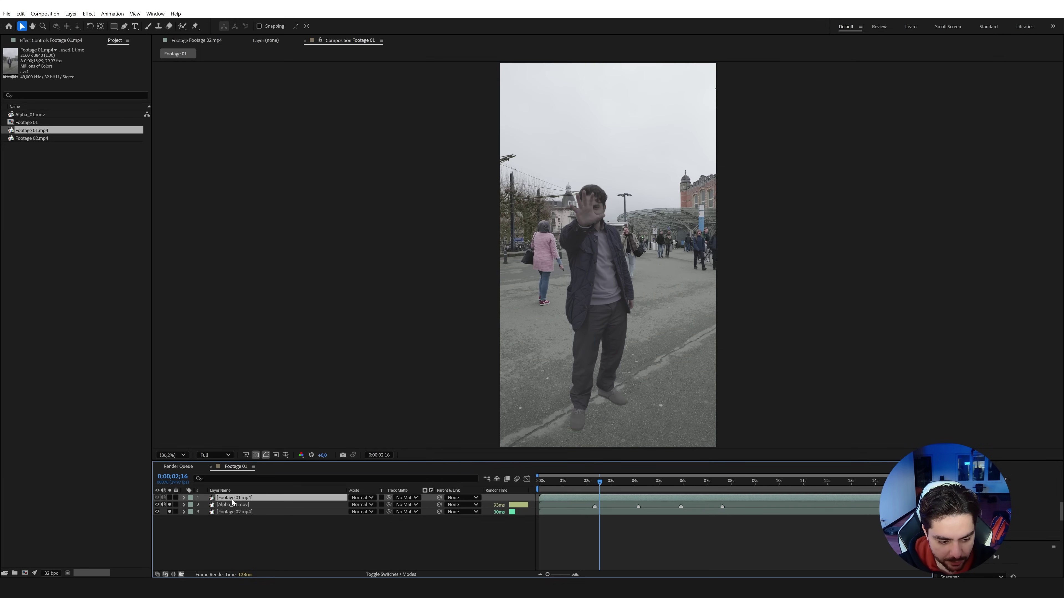
left_click(169, 498)
left_click_drag(388, 498, 276, 511)
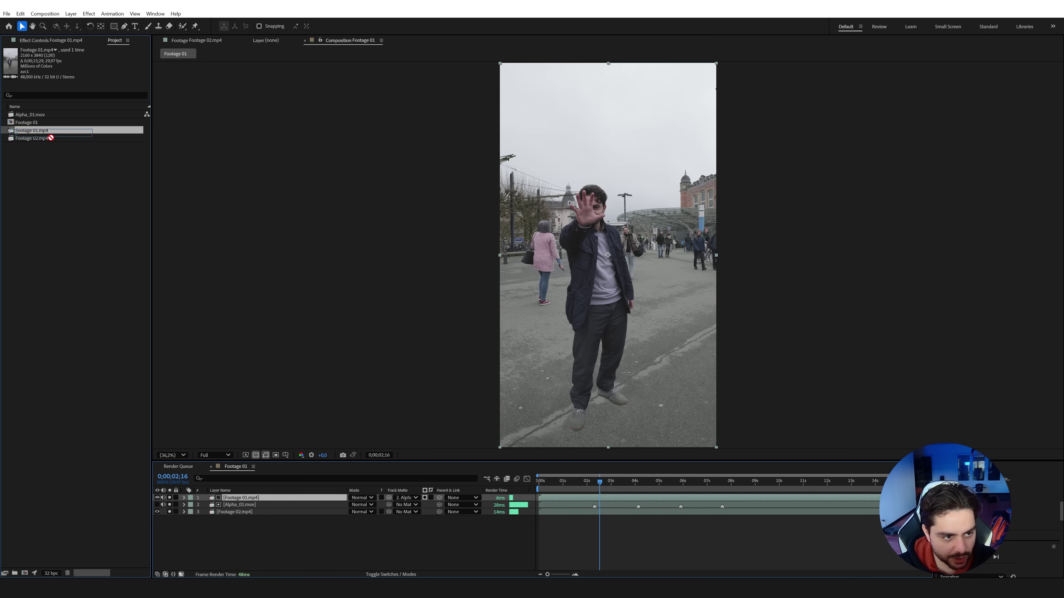
- Add a second, unmatted Footage 01.mp4 layer at the top of the stack and toggle its visibility to compare the ground
left_click_drag(233, 501, 232, 499)
key("ctrl+d")
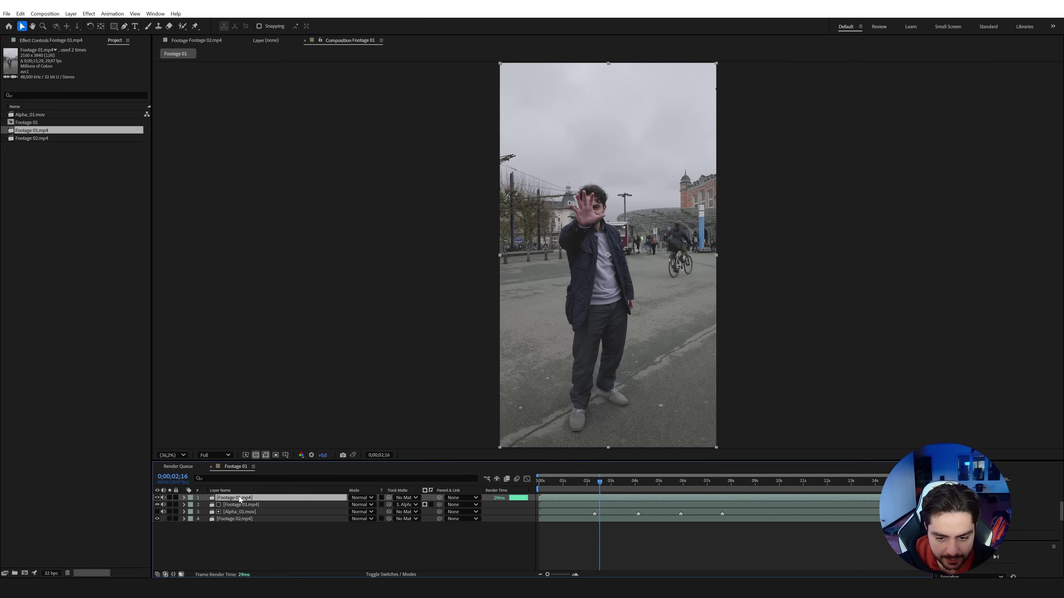
left_click(158, 498)
left_click(158, 498)
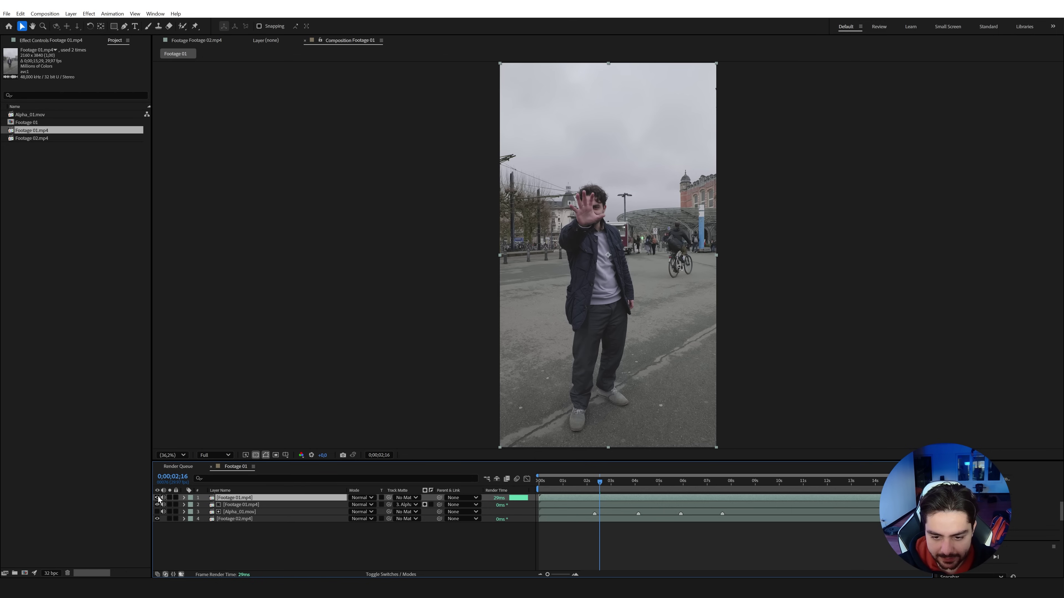
left_click(158, 498)
left_click(158, 497)
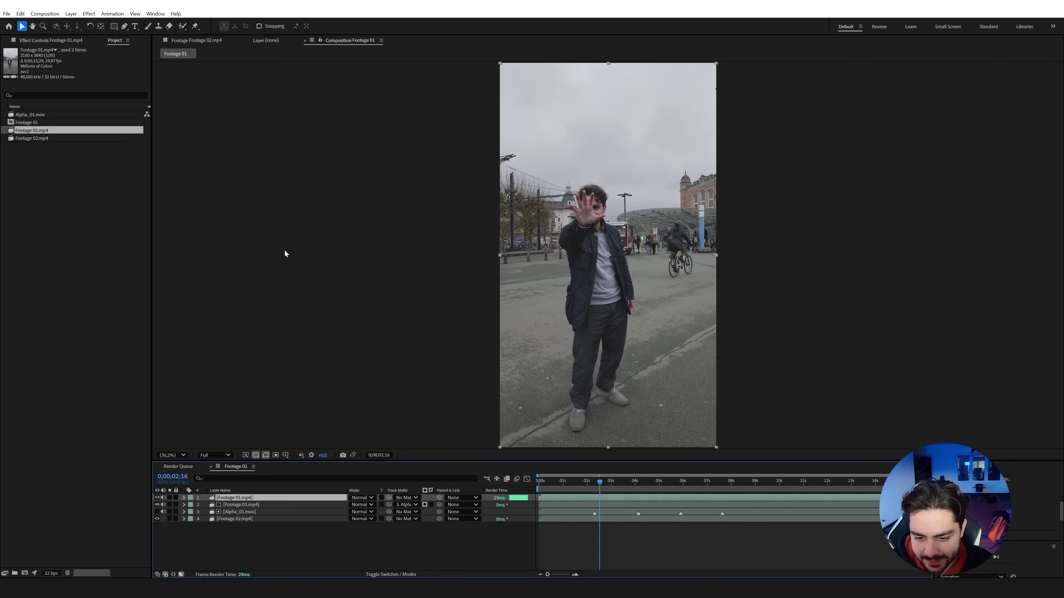
- Draw an elliptical mask on the top Footage 01.mp4 layer around the man's feet and feather it by 459 pixels
left_click_drag(110, 28, 138, 47)
left_click_drag(497, 339, 700, 470)
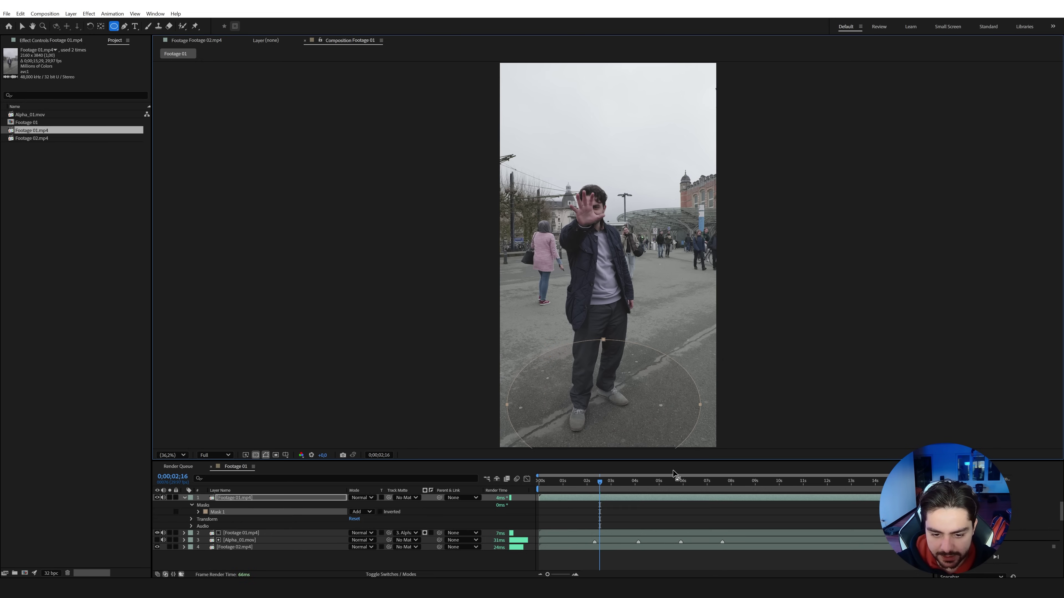
key("f")
left_click_drag(366, 512, 548, 505)
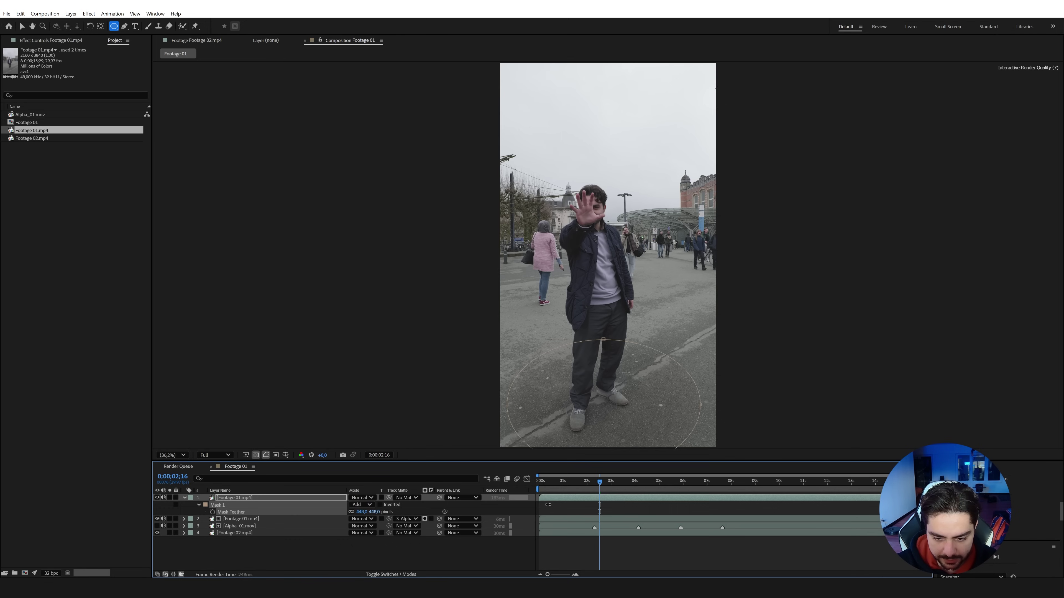
left_click(491, 539)
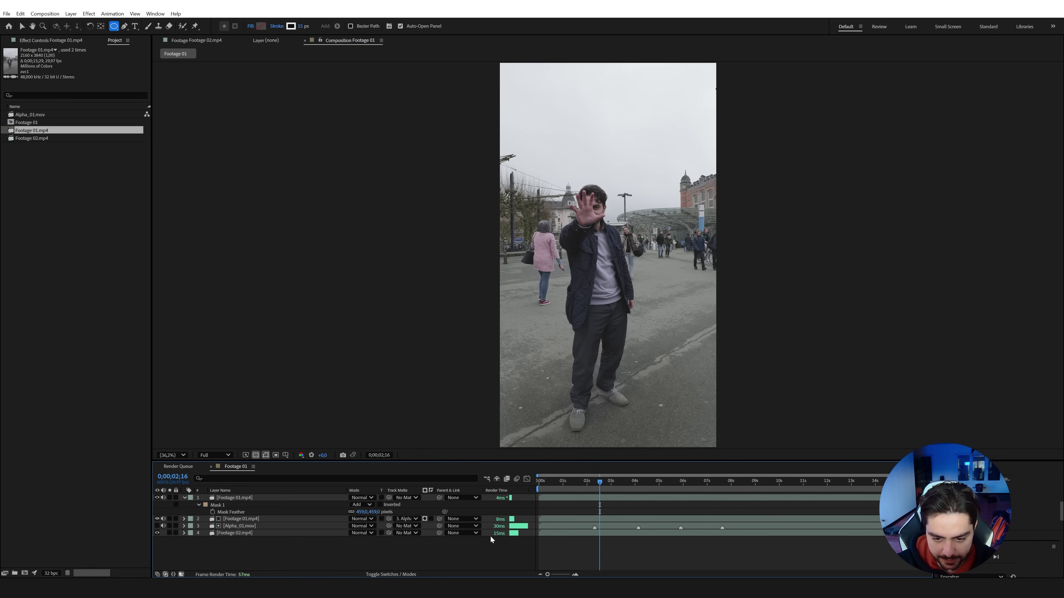
- Toggle the masked top Footage 01.mp4 layer off and on to compare the ground around the feet
left_click(157, 498)
left_click(158, 499)
left_click(158, 499)
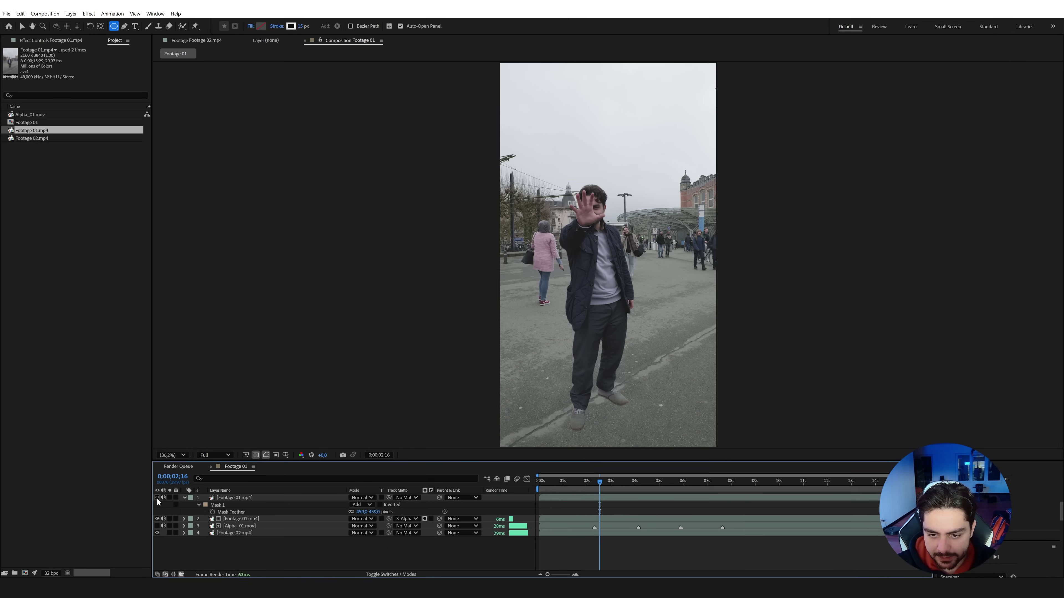
left_click(157, 499)
left_click(157, 498)
left_click(157, 498)
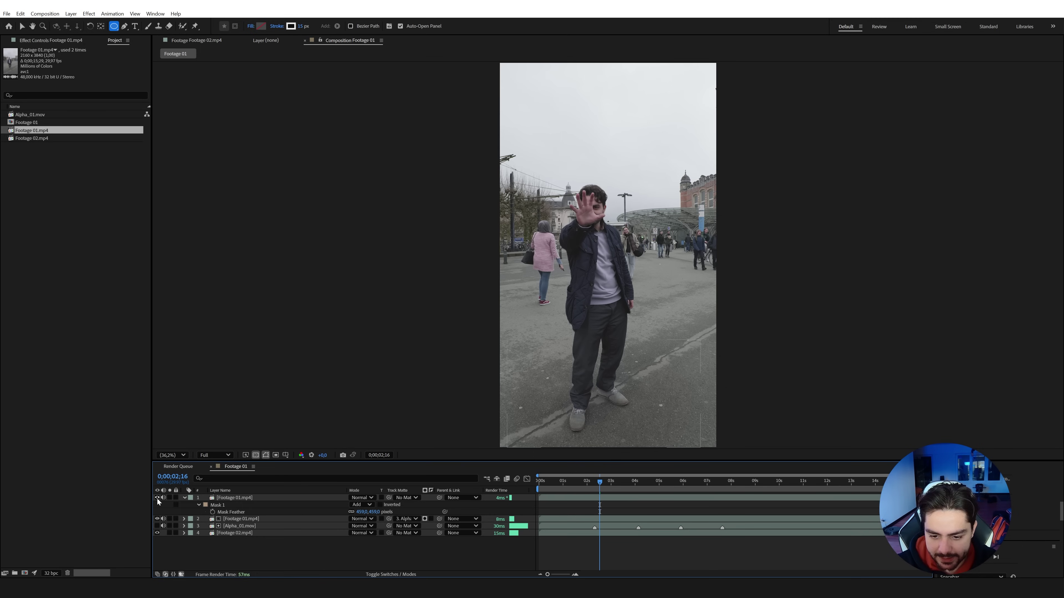
- Scrub back to 0;00;02;05 and toggle the Footage 02.mp4 background to inspect the cutout and feathered ground patch alone
mouse_move(600, 492)
left_mouse_down()
mouse_move(541, 491)
mouse_move(615, 490)
mouse_move(591, 493)
left_mouse_up()
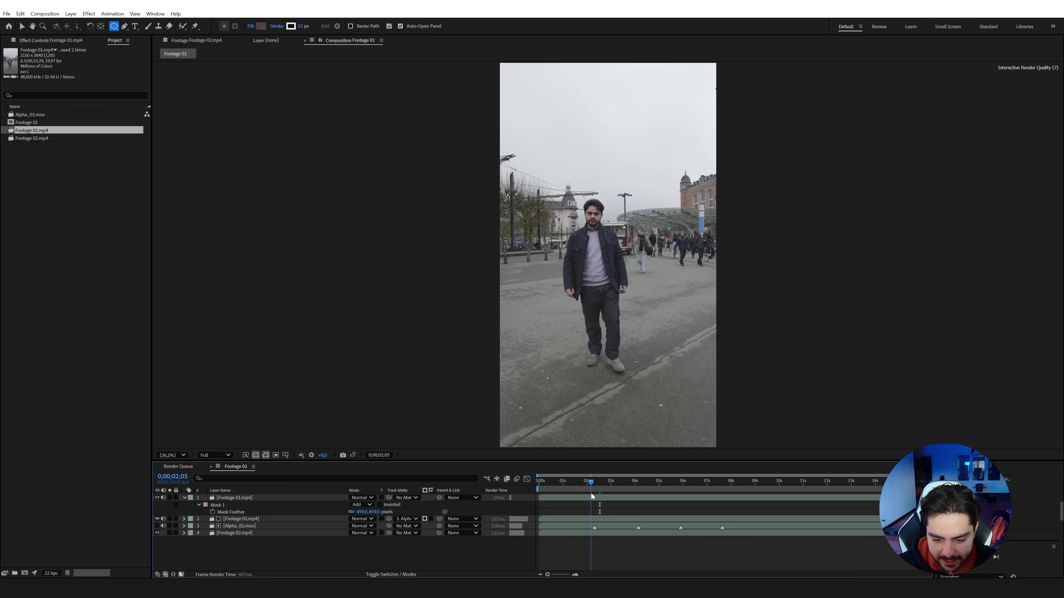
left_click(157, 533)
left_click(157, 533)
left_click(157, 533)
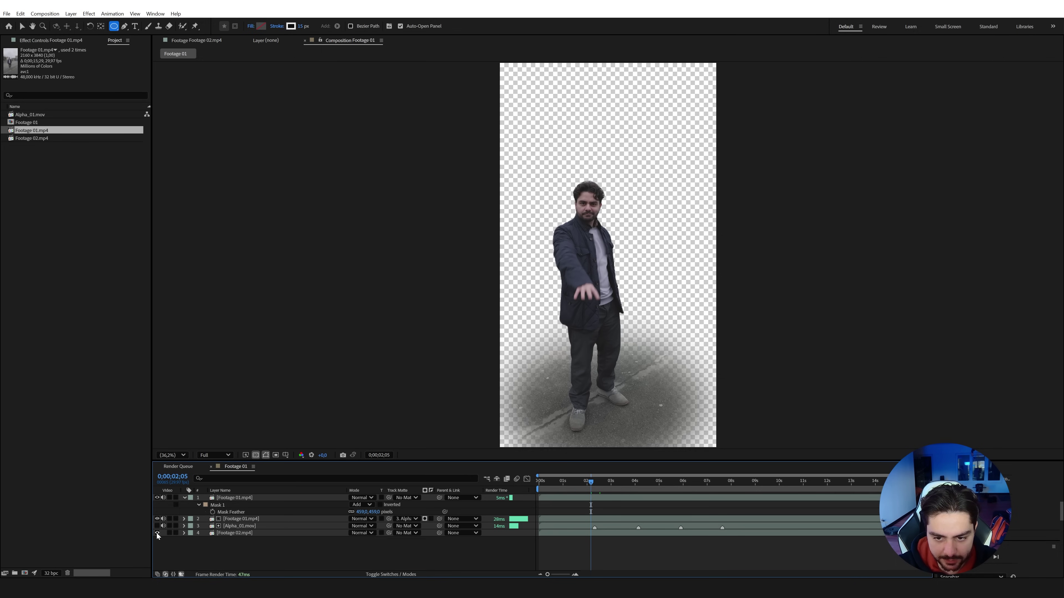
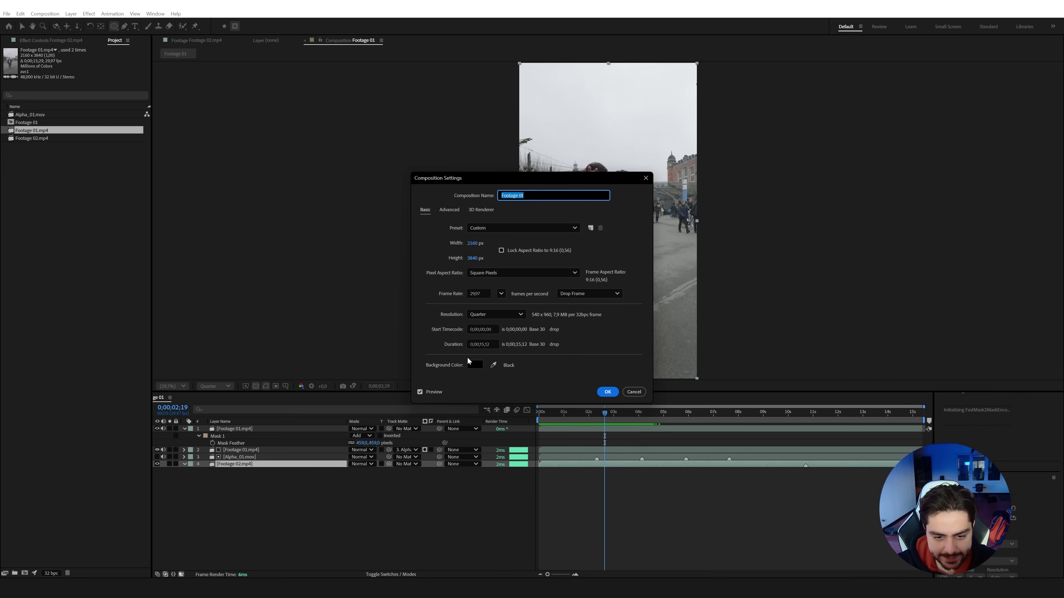
- Lengthen the composition's duration to over four minutes and extend the Footage 02.mp4 layer to its full length
left_click(477, 343)
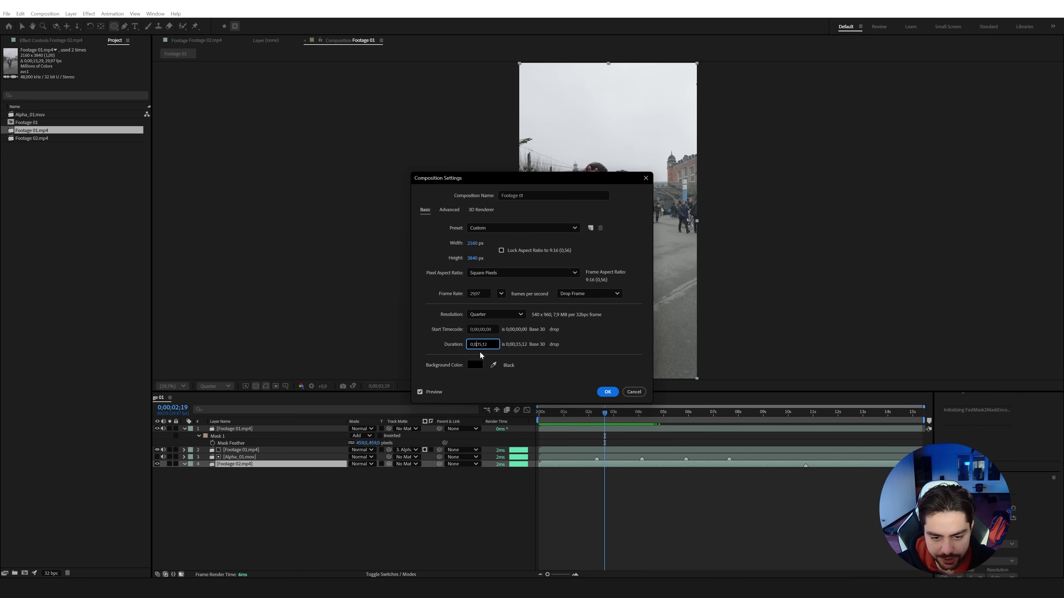
key("Return")
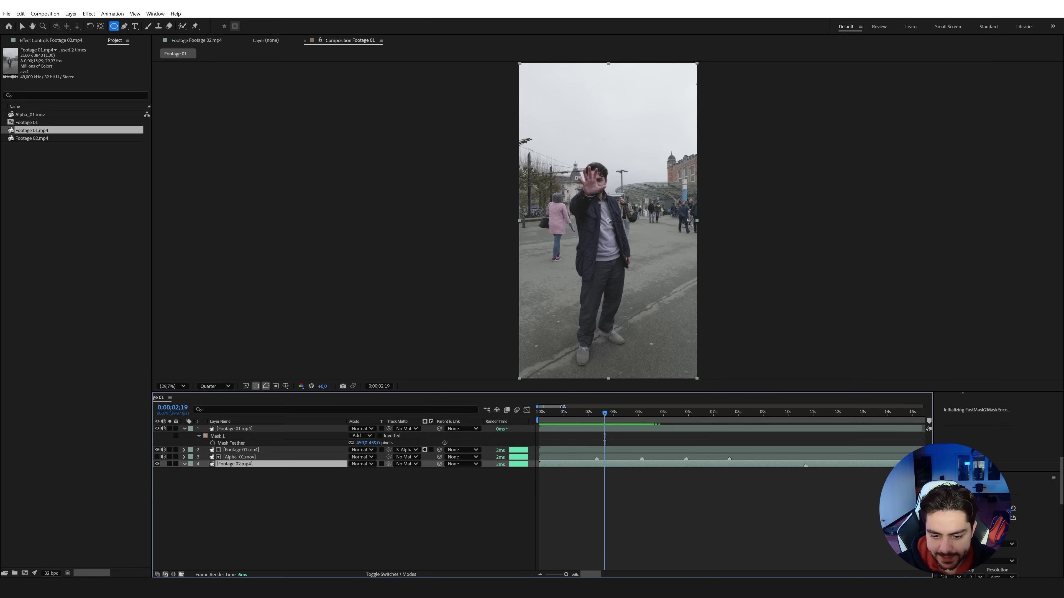
left_click_drag(563, 407, 923, 407)
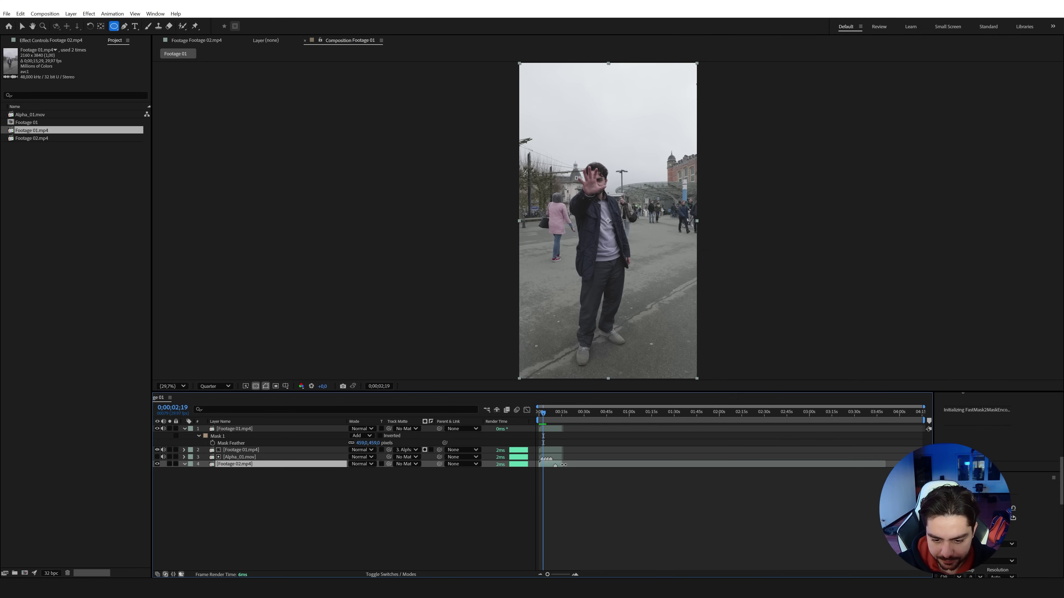
left_click_drag(564, 465, 884, 463)
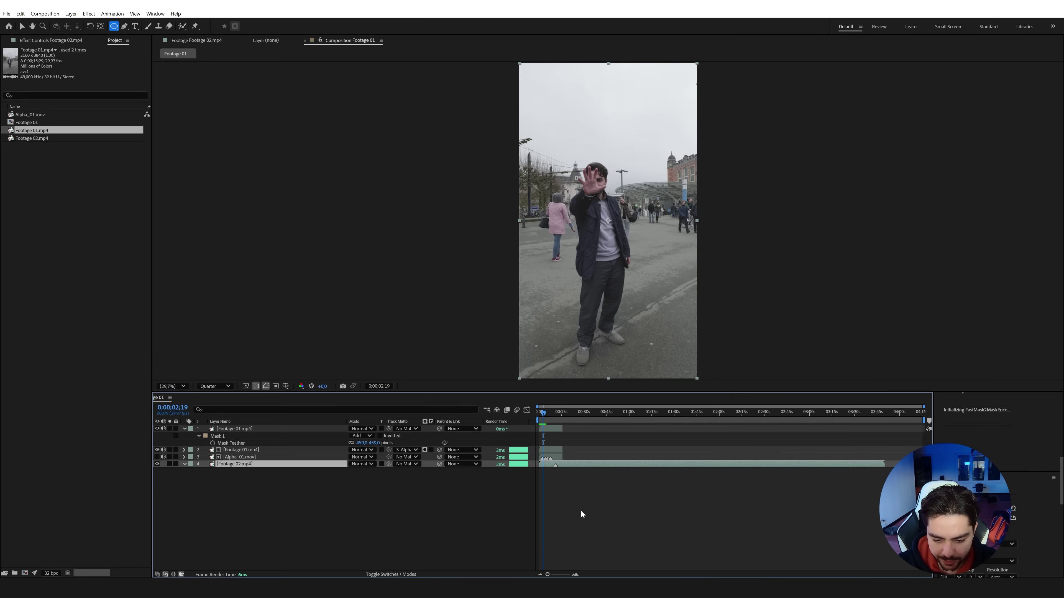
- Return the playhead to 0;00;00;00 and enable time remapping on the Footage 02.mp4 layer
left_click(575, 574)
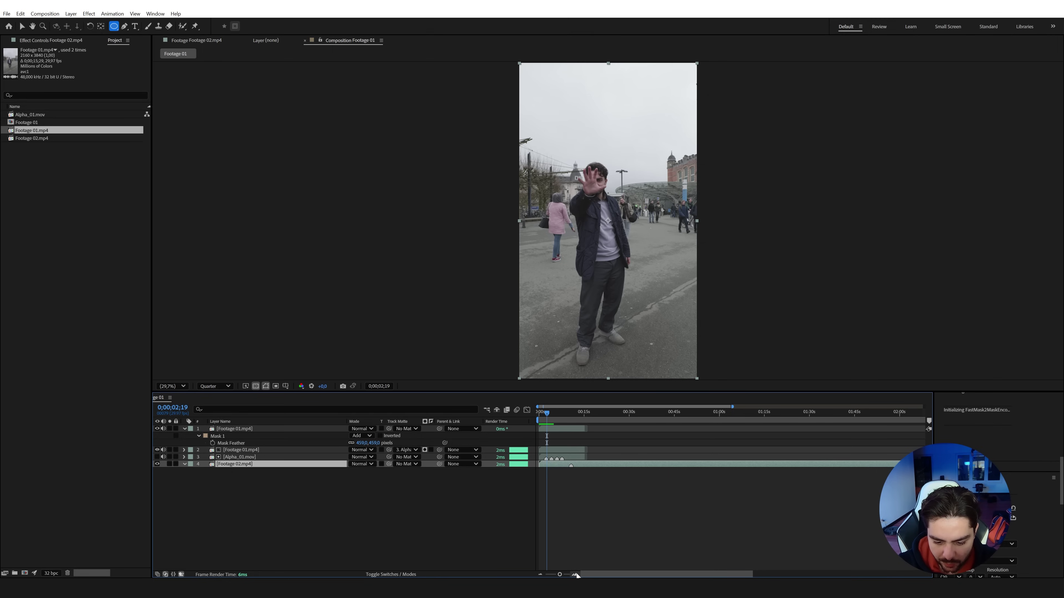
left_click(575, 575)
left_click(575, 575)
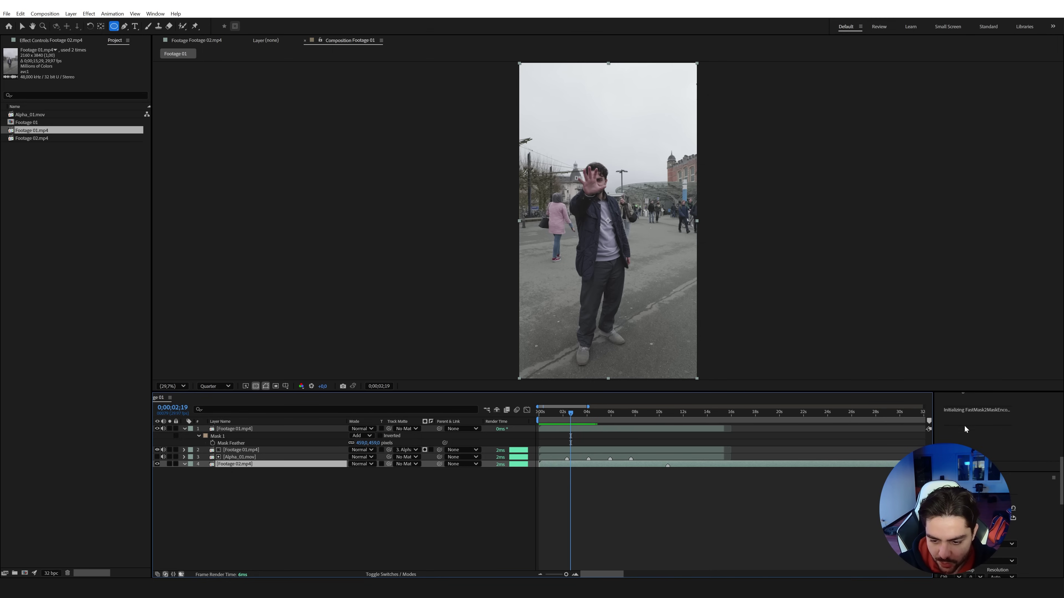
left_click(539, 413)
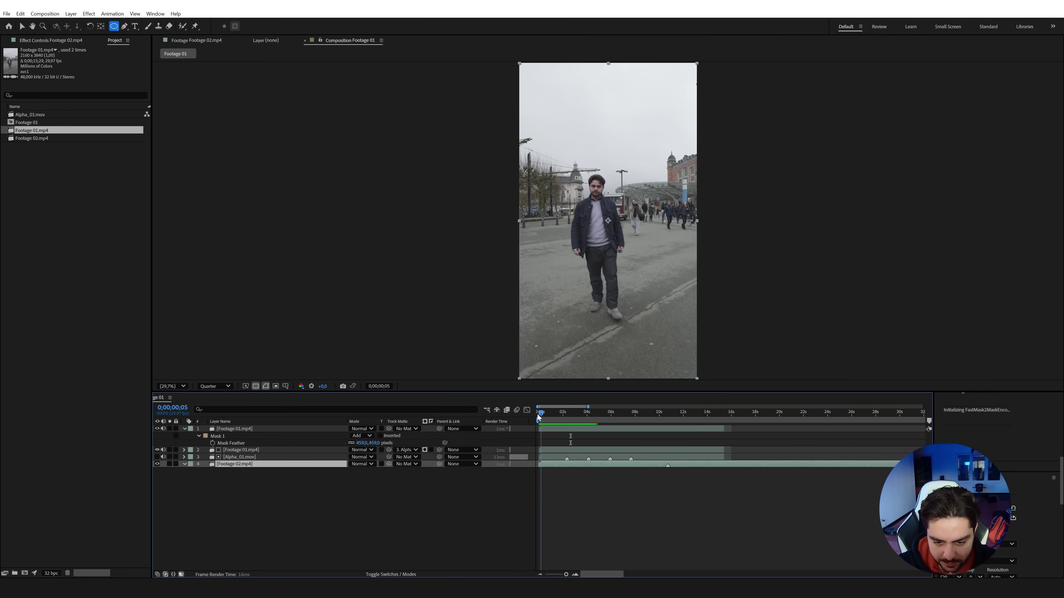
right_click(244, 466)
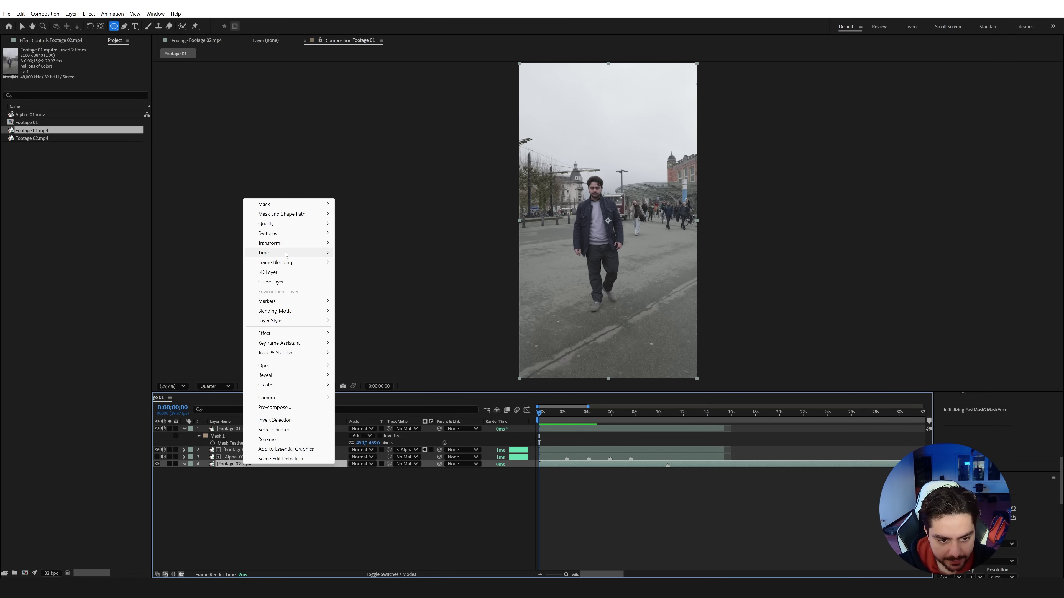
mouse_move(293, 253)
left_click(379, 253)
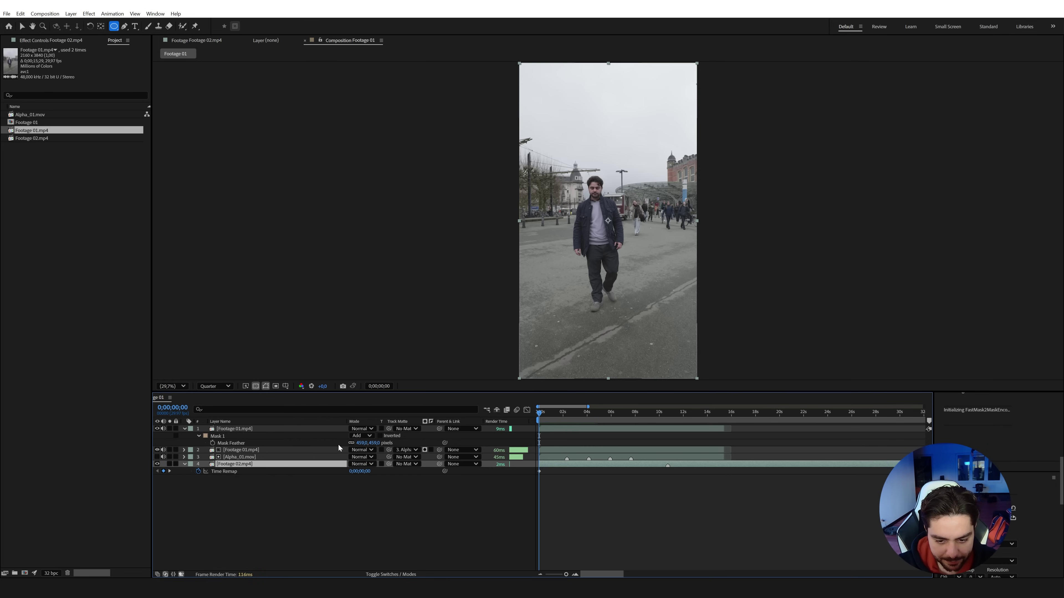
- Move the final Time Remap keyframe of Footage 02.mp4 from the clip's end to 0;01;57;16
left_click(575, 575)
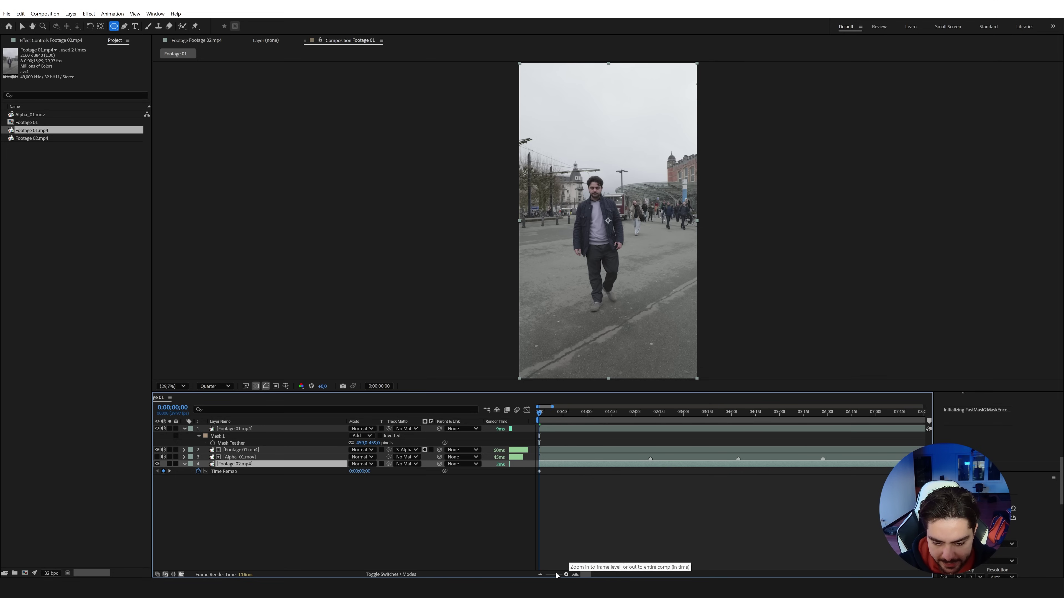
left_click_drag(565, 575, 547, 575)
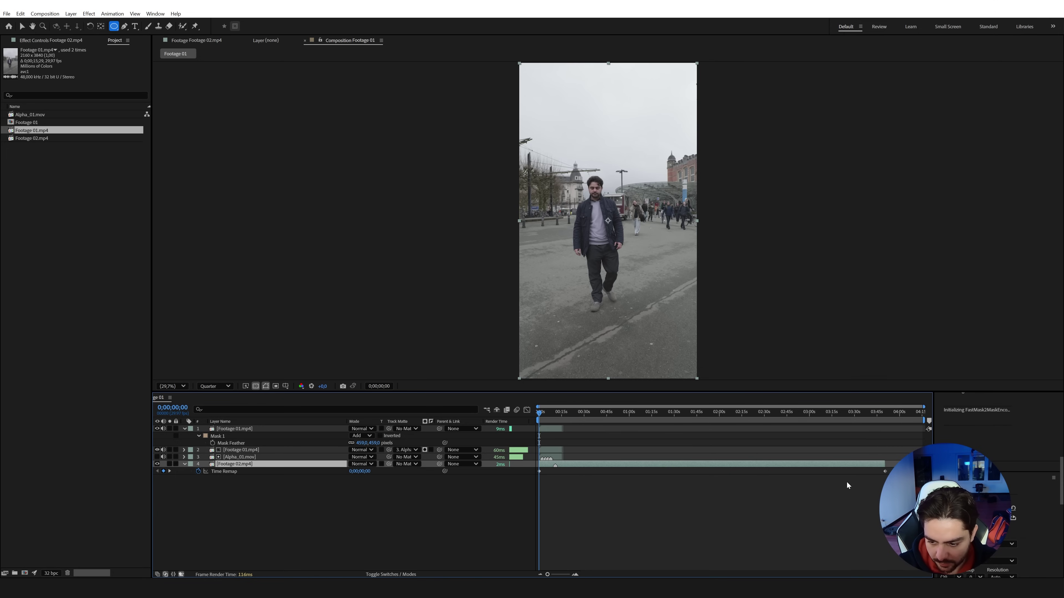
left_click(884, 417)
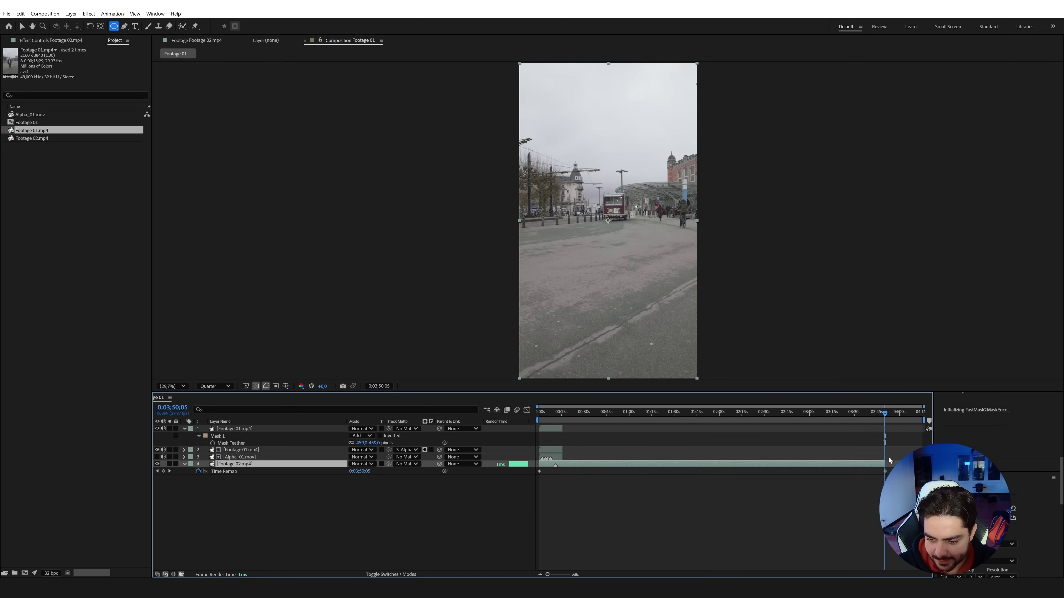
left_click(716, 414)
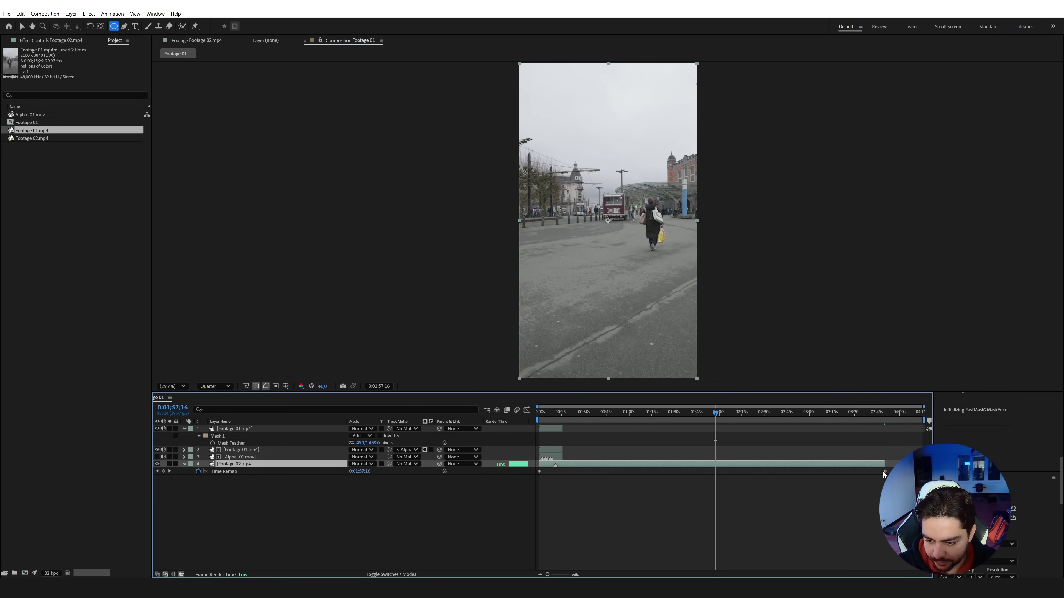
left_click_drag(884, 472, 714, 476)
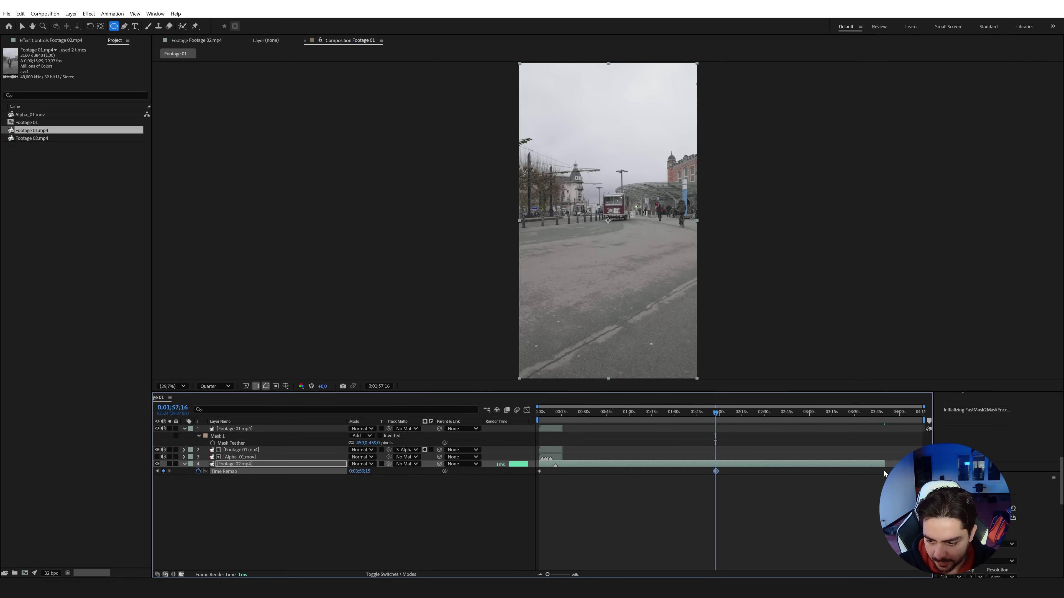
- Trim the Footage 02.mp4 layer to end at 0;01;57;16 and trim the composition to that same point
left_click_drag(884, 471, 725, 473)
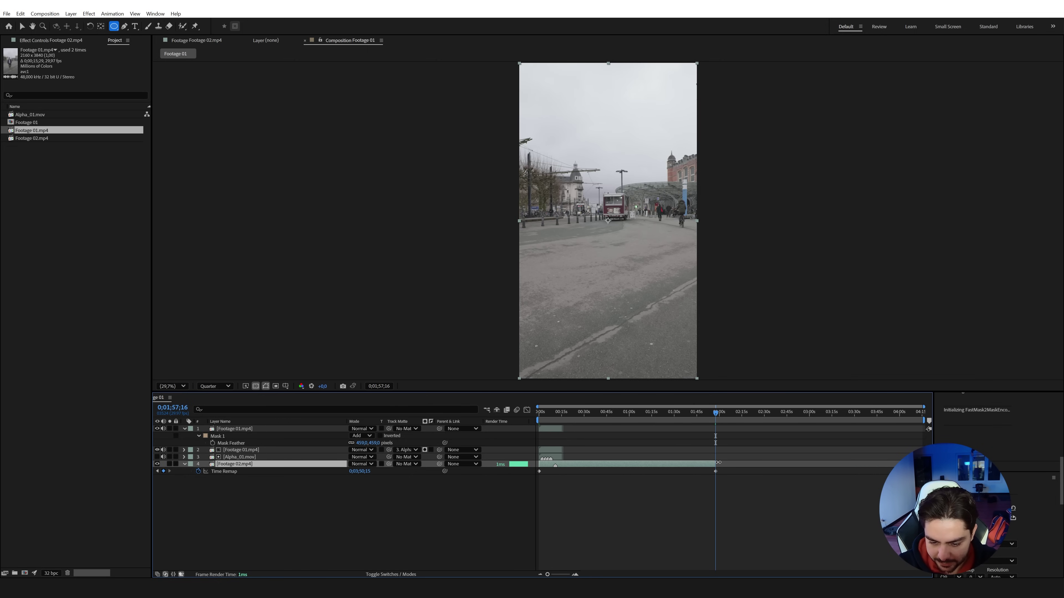
key("n")
right_click(696, 421)
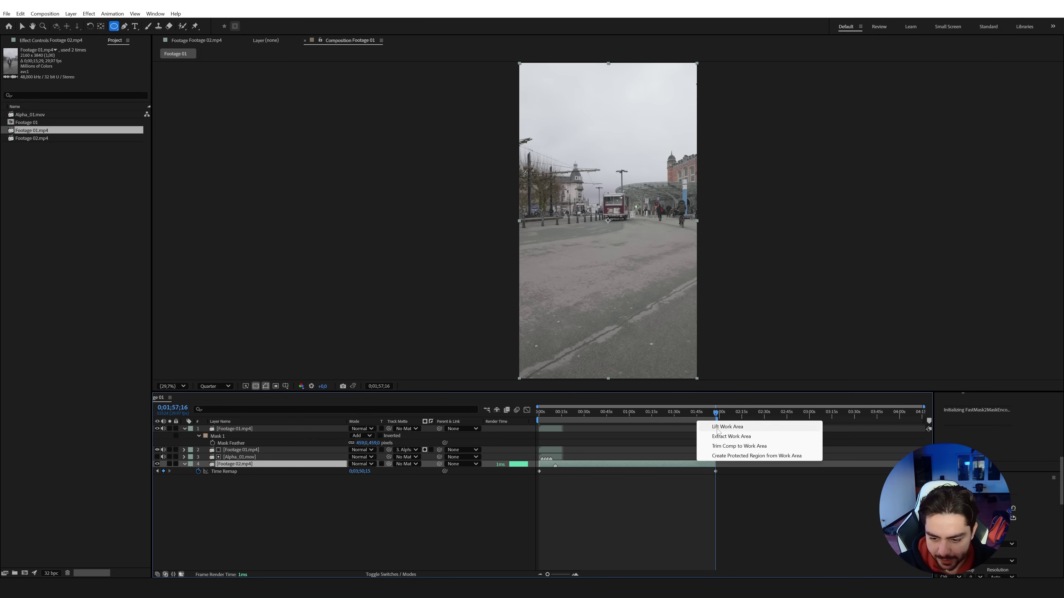
left_click(715, 446)
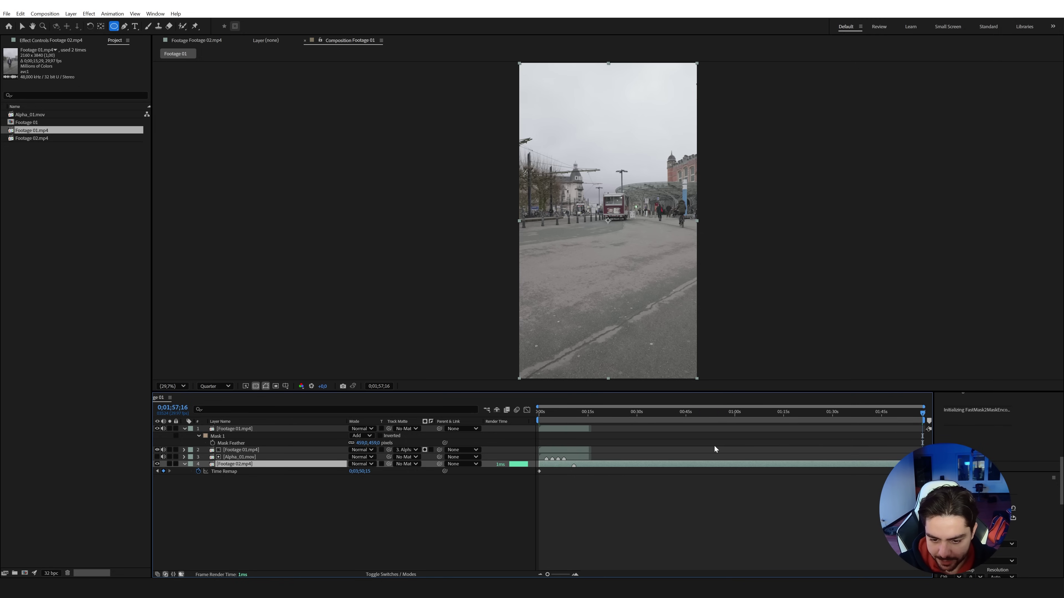
- Play the composite from the start and scrub on to 0;00;03;28 to check the man against the remapped background
key("space")
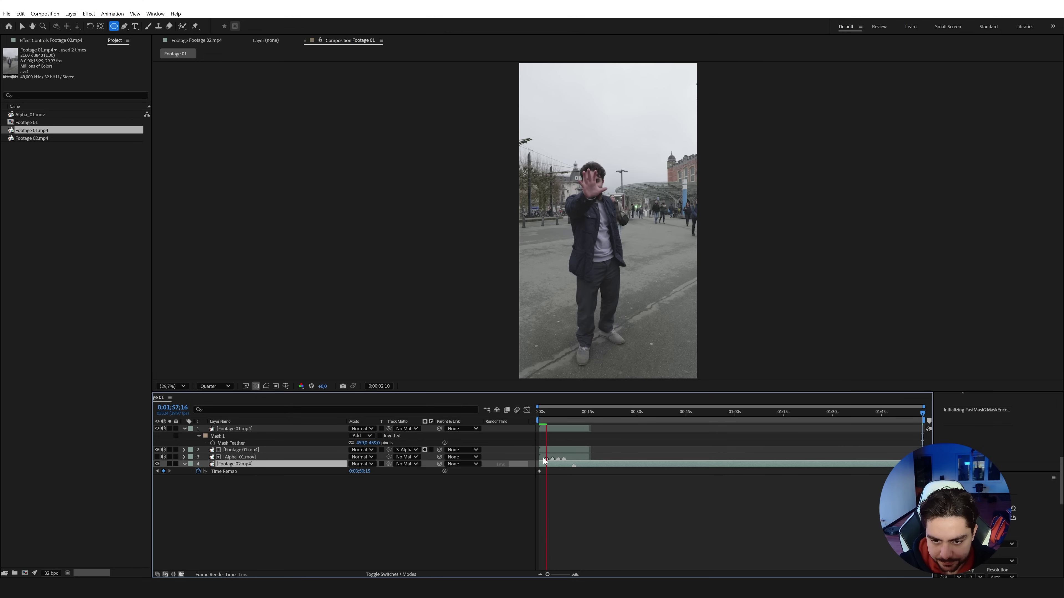
left_click(546, 417)
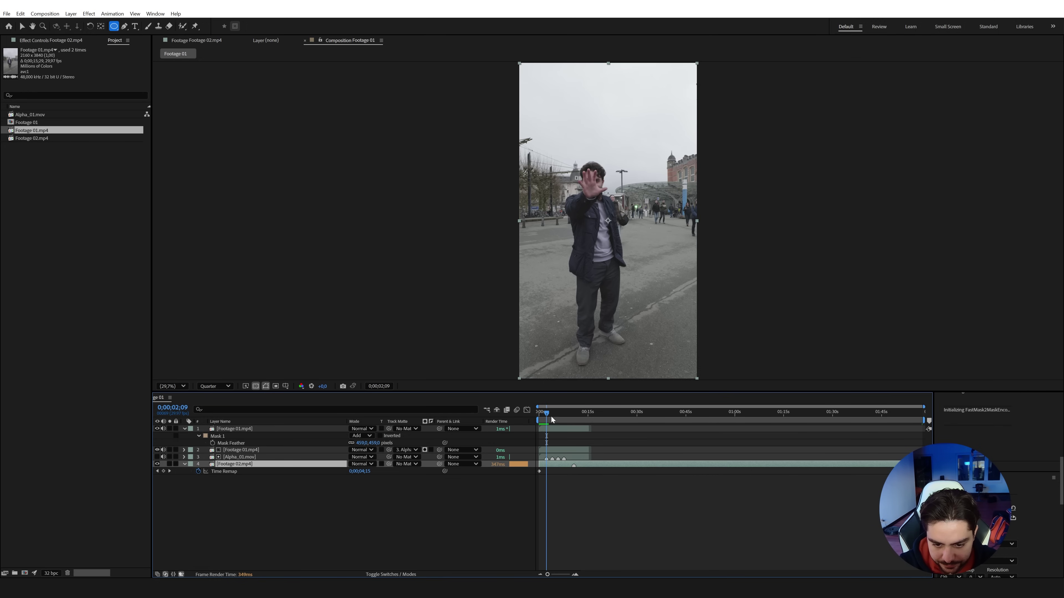
left_click_drag(552, 417, 554, 417)
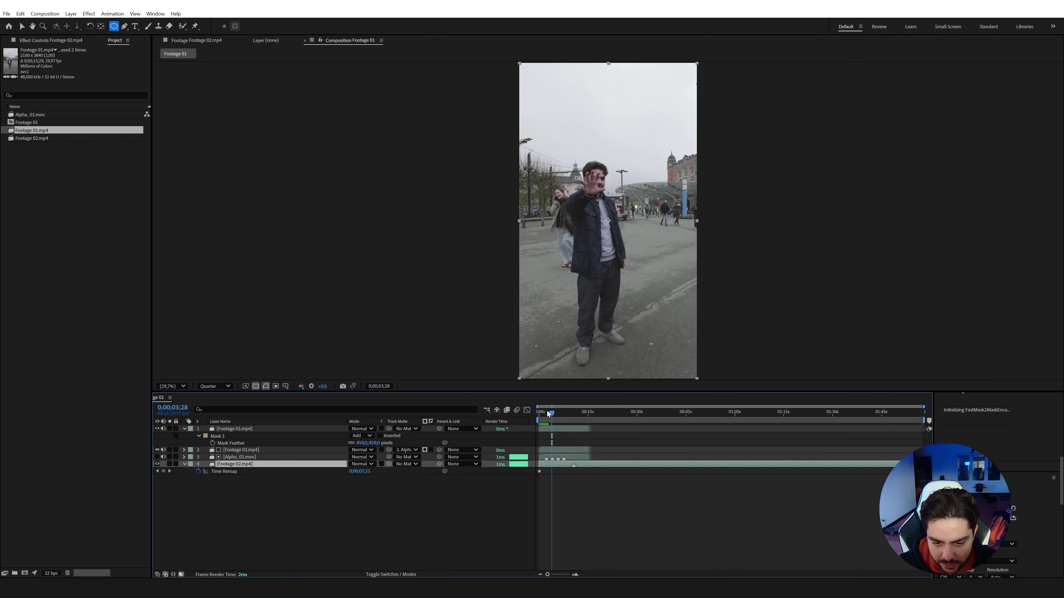
- Shift both Footage 01.mp4 layers and Alpha_01.mov together so that they start at about 0;00;15
key("Home")
key("ctrl+a")
left_click_drag(549, 428, 558, 468)
left_click(592, 474)
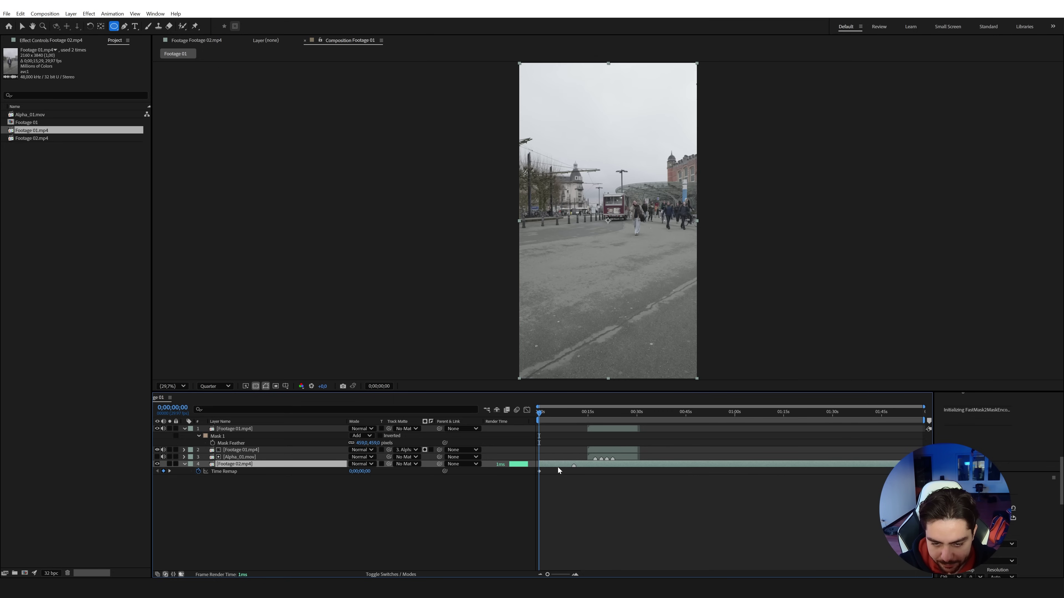
left_click_drag(550, 426, 593, 468)
- Add Time Remap keyframes to Footage 02.mp4 at the first marker, 0;00;17;07, and at 0;00;17;12
scroll(592, 475, "up", 3)
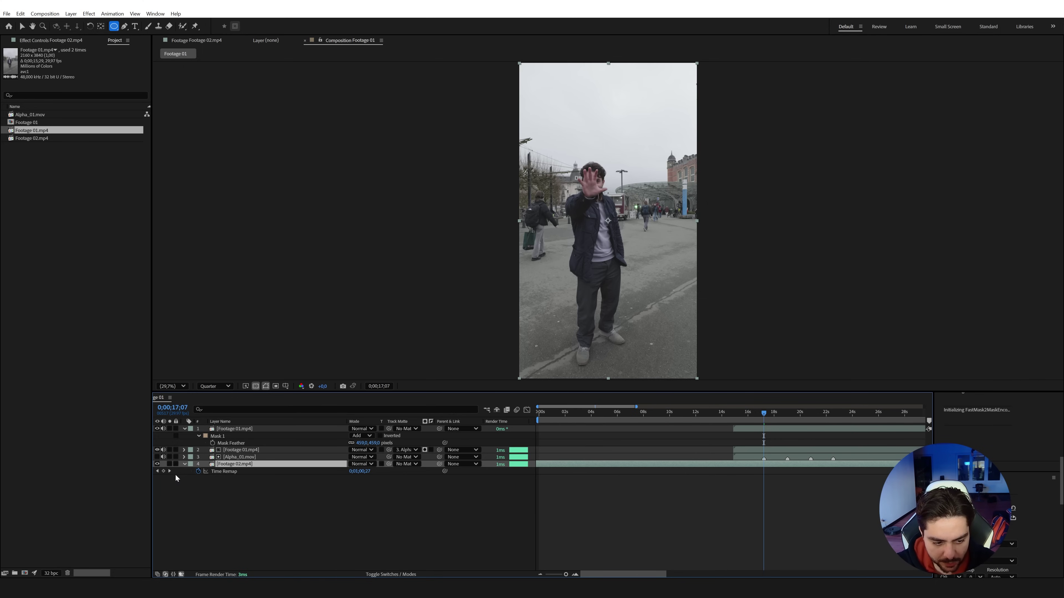
left_click(164, 471)
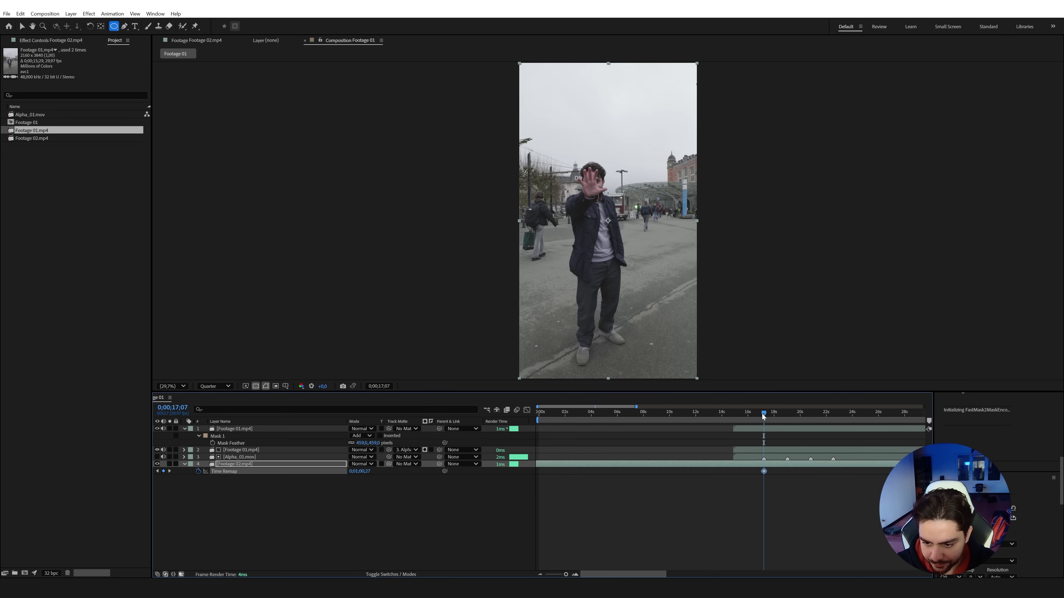
left_click_drag(762, 414, 765, 416)
key("Page_Up")
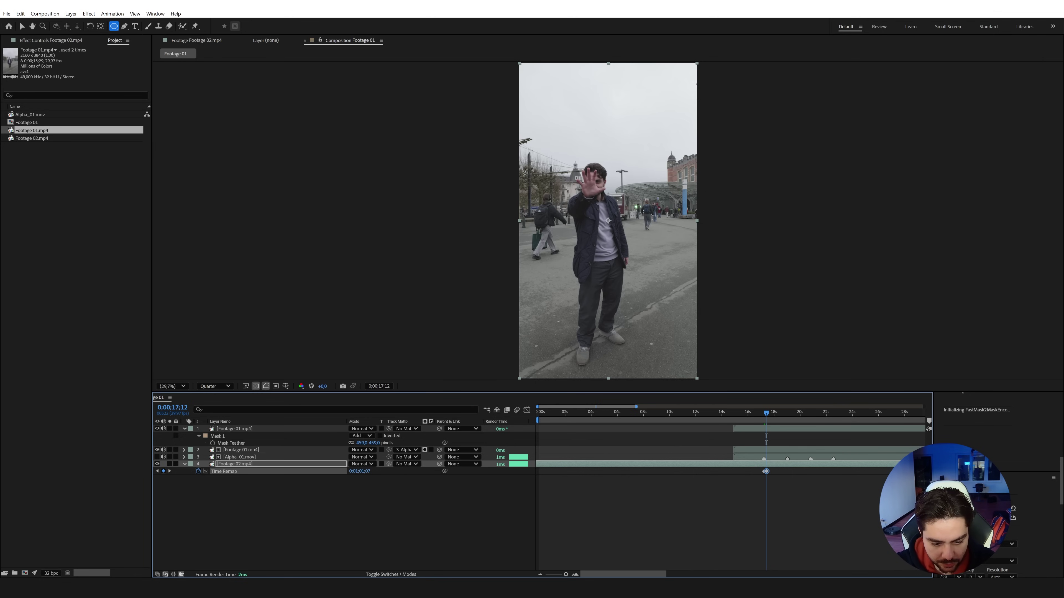
- Move the 0;00;17;12 Time Remap keyframe of Footage 02.mp4 to the second marker on Alpha_01.mov
left_click(540, 573)
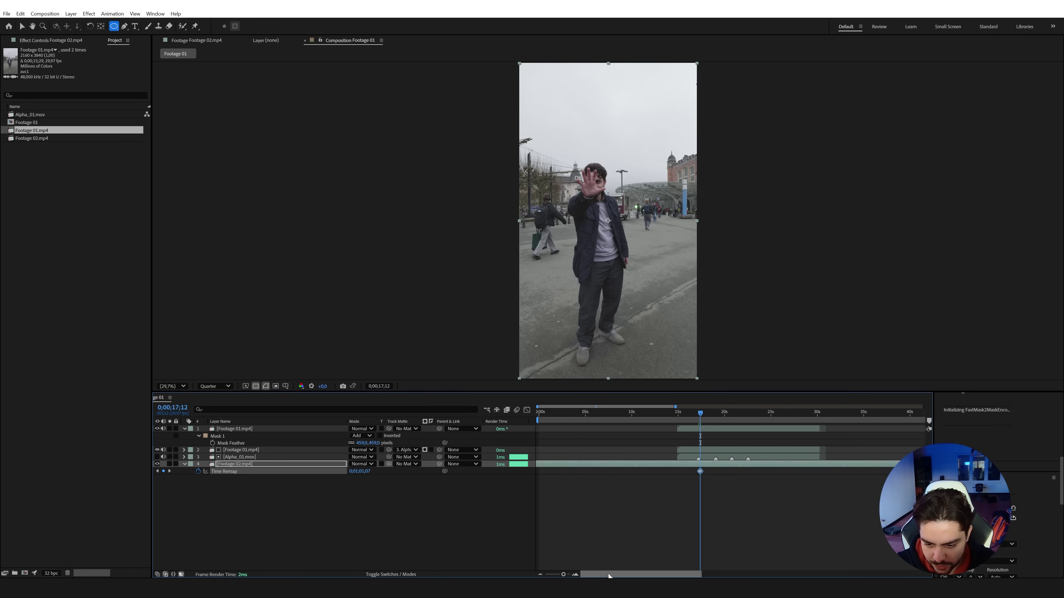
mouse_move(614, 573)
left_mouse_down()
mouse_move(826, 561)
mouse_move(836, 574)
mouse_move(629, 577)
left_mouse_up()
left_click(794, 471)
left_click_drag(664, 472, 678, 471)
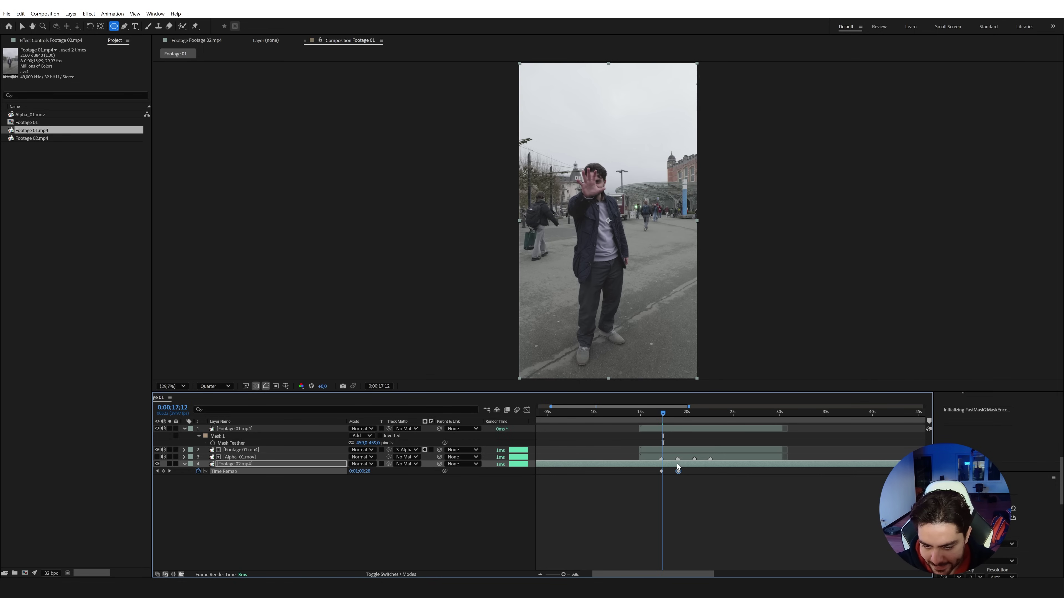
- Add a Time Remap keyframe with the value 0;00;27;01 to Footage 02.mp4 at the third marker, 0;00;20;22
left_click_drag(663, 416, 694, 428)
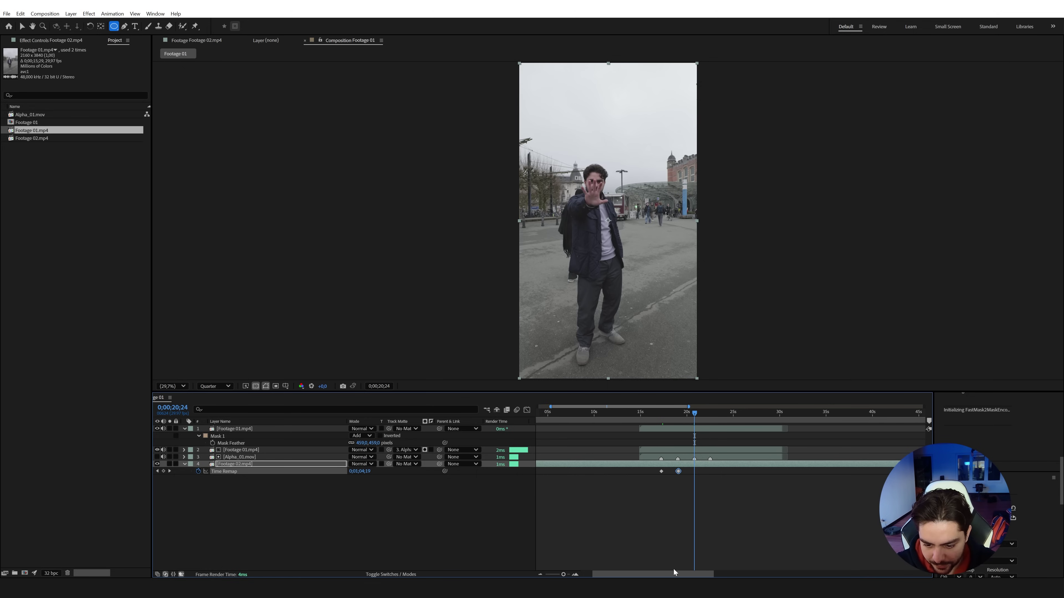
left_click_drag(649, 574, 637, 575)
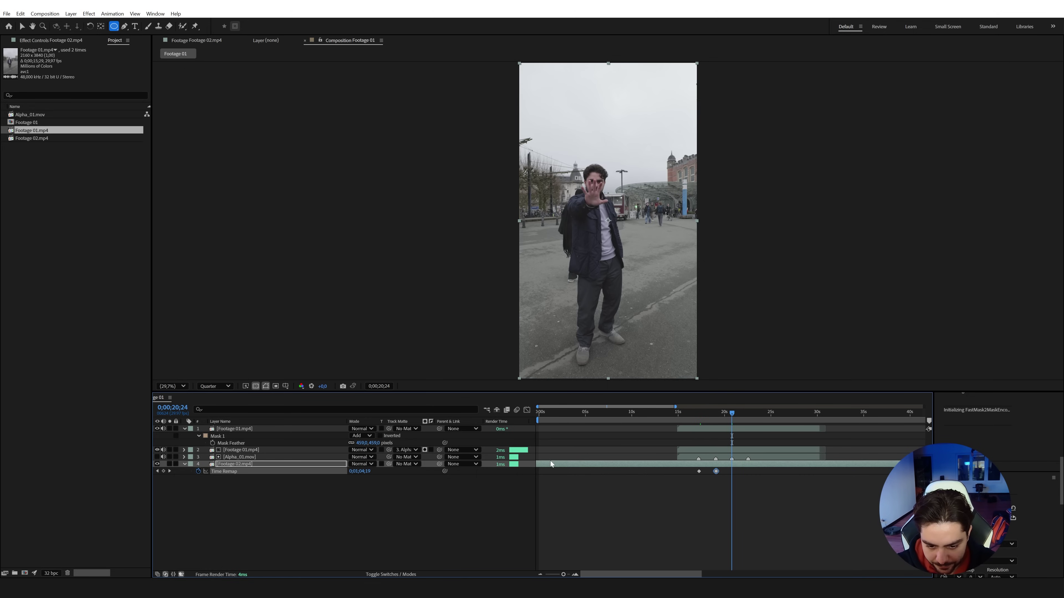
left_click(539, 415)
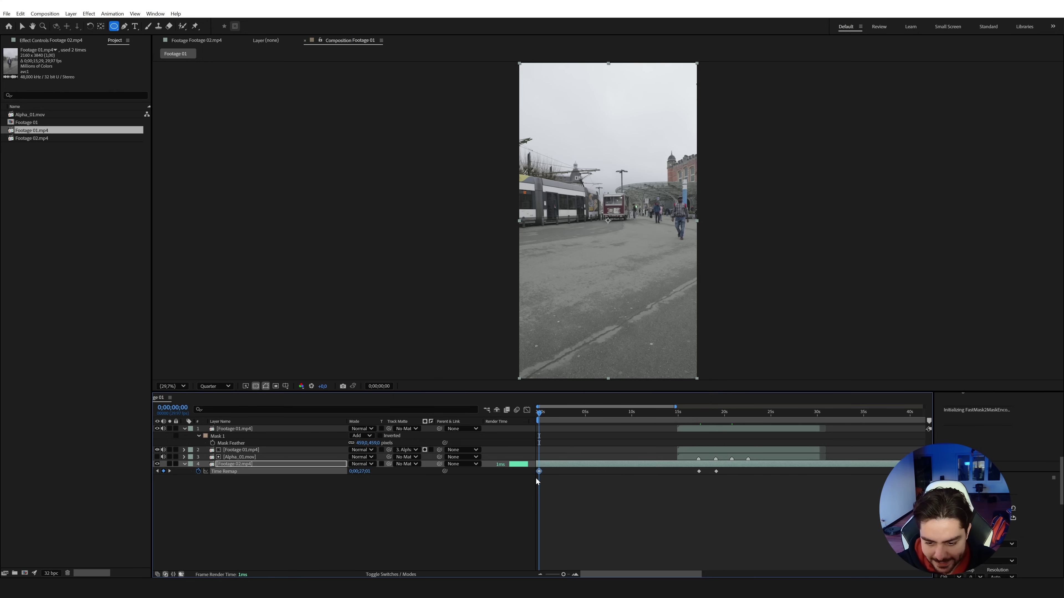
left_click(731, 418)
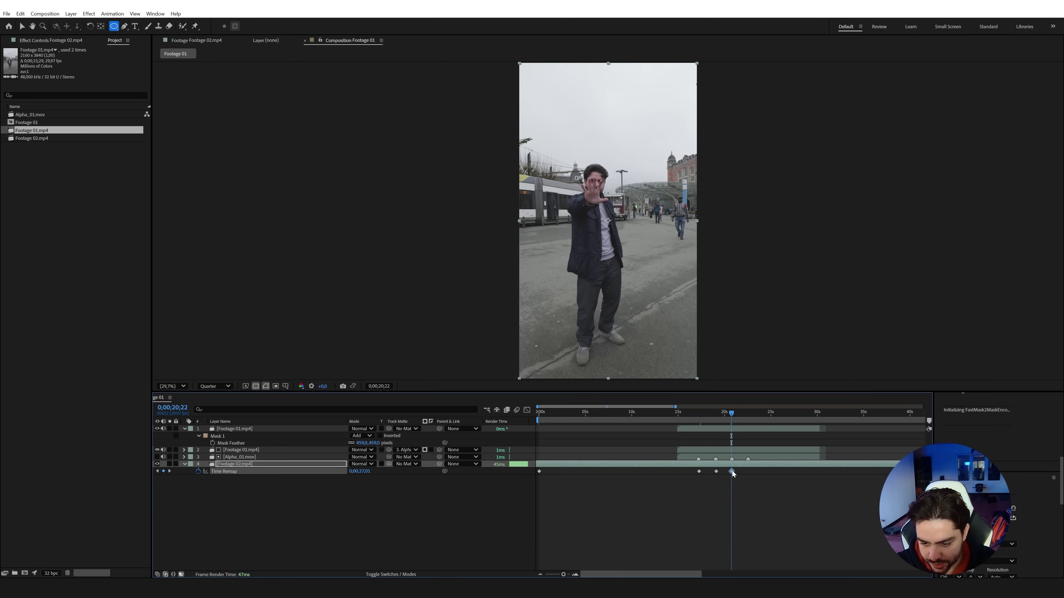
- Add another Time Remap keyframe to Footage 02.mp4 just past the third marker, at 0;00;20;29
left_click_drag(730, 420, 749, 436)
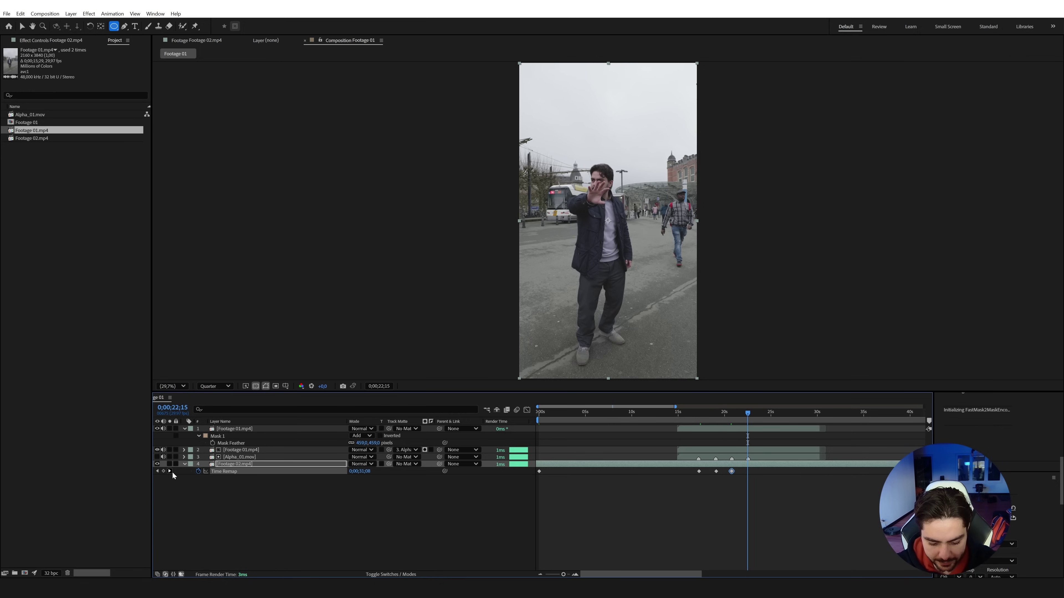
left_click(157, 471)
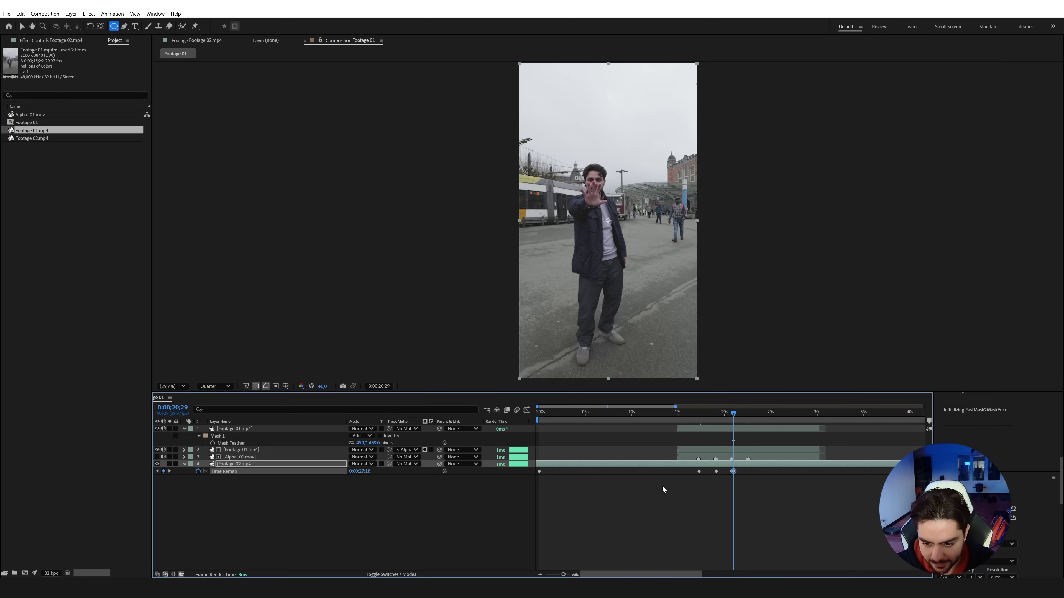
left_click(574, 574)
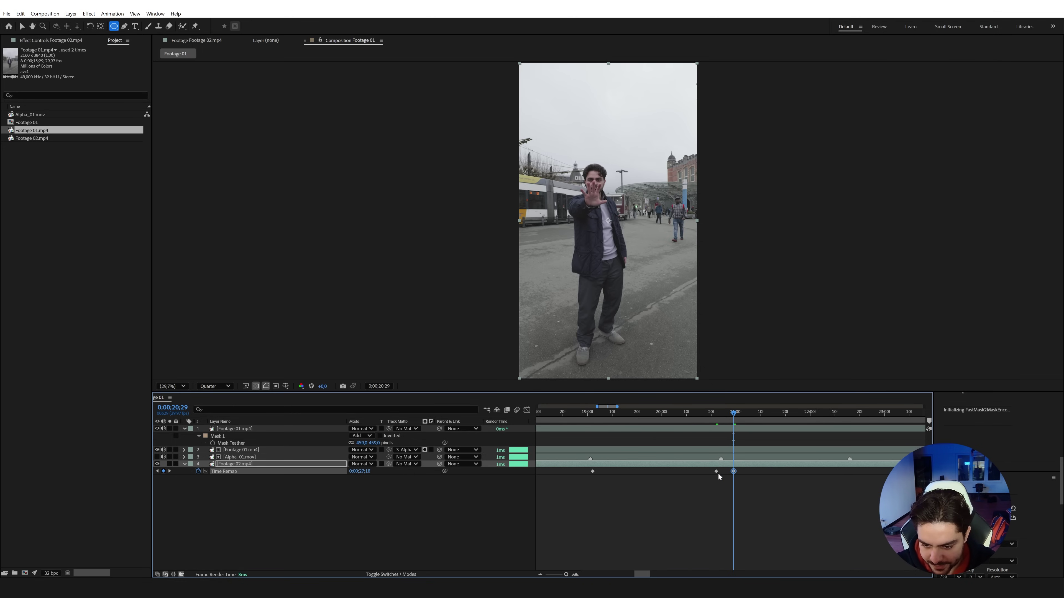
left_click_drag(731, 412, 717, 430)
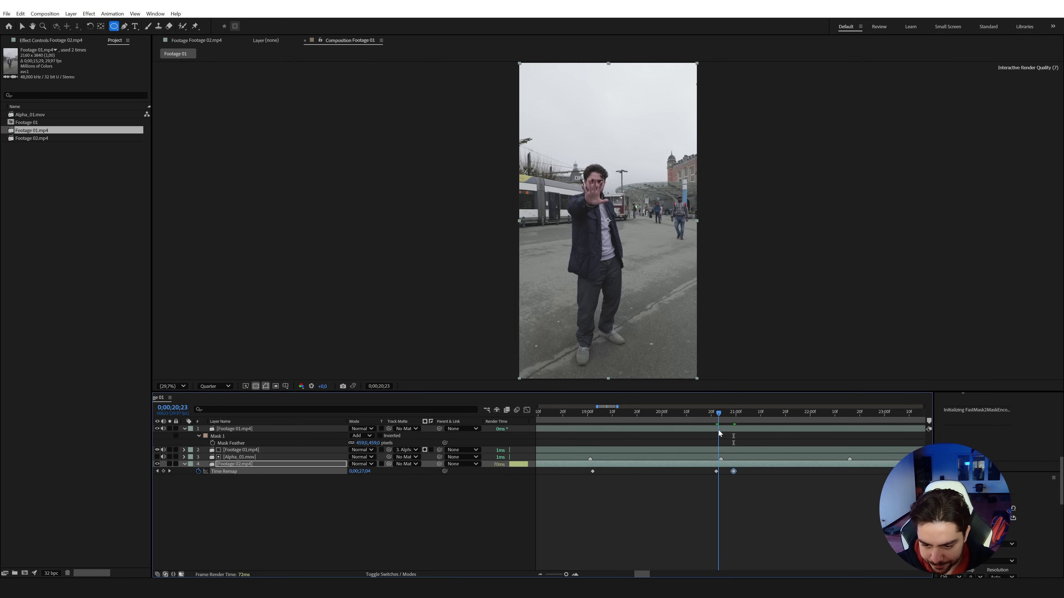
- Move the 0;00;20;29 Time Remap keyframe of Footage 02.mp4 to the fourth marker, at about 0;00;22;15
left_click(551, 575)
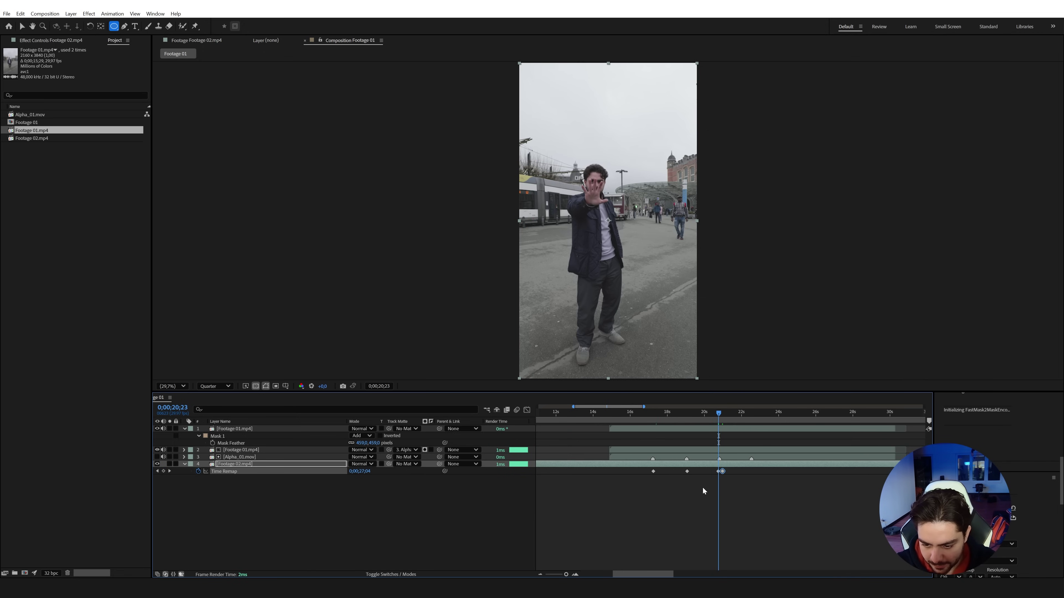
mouse_move(630, 574)
left_mouse_down()
mouse_move(880, 557)
mouse_move(862, 549)
mouse_move(776, 572)
mouse_move(637, 573)
left_mouse_up()
left_click(715, 471)
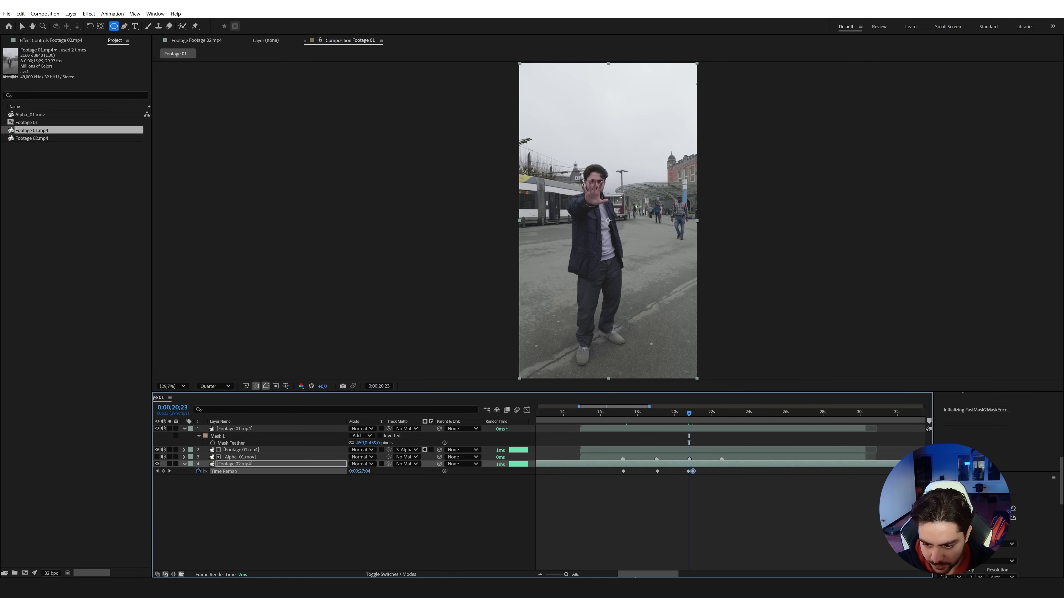
left_click(692, 471)
left_click_drag(693, 471, 721, 471)
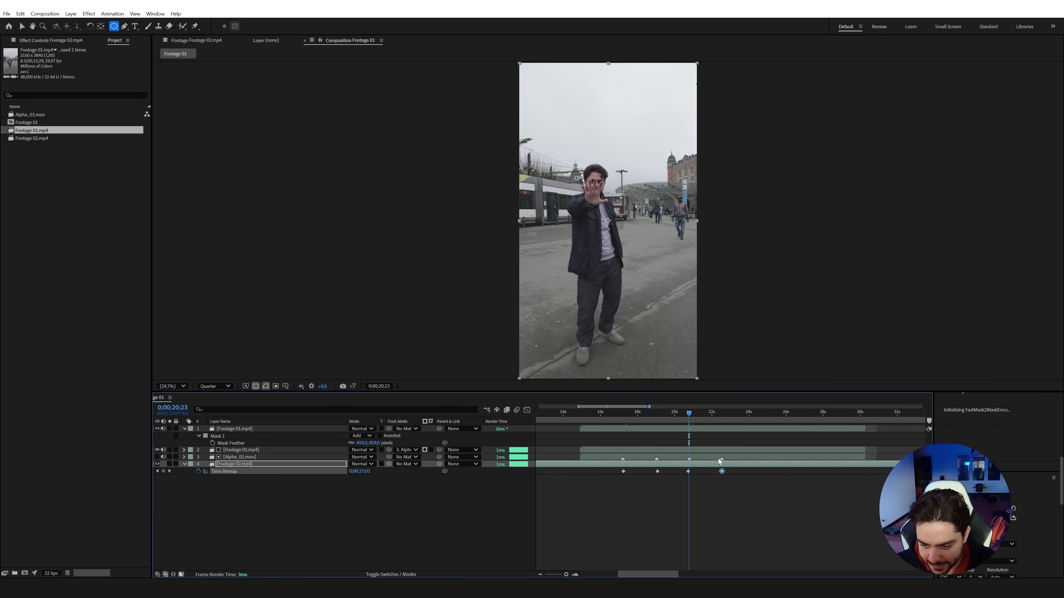
- Add a fifth marker to the Alpha_01.mov layer at 0;00;24;23 and reselect Footage 02.mp4
left_click_drag(689, 414, 761, 454)
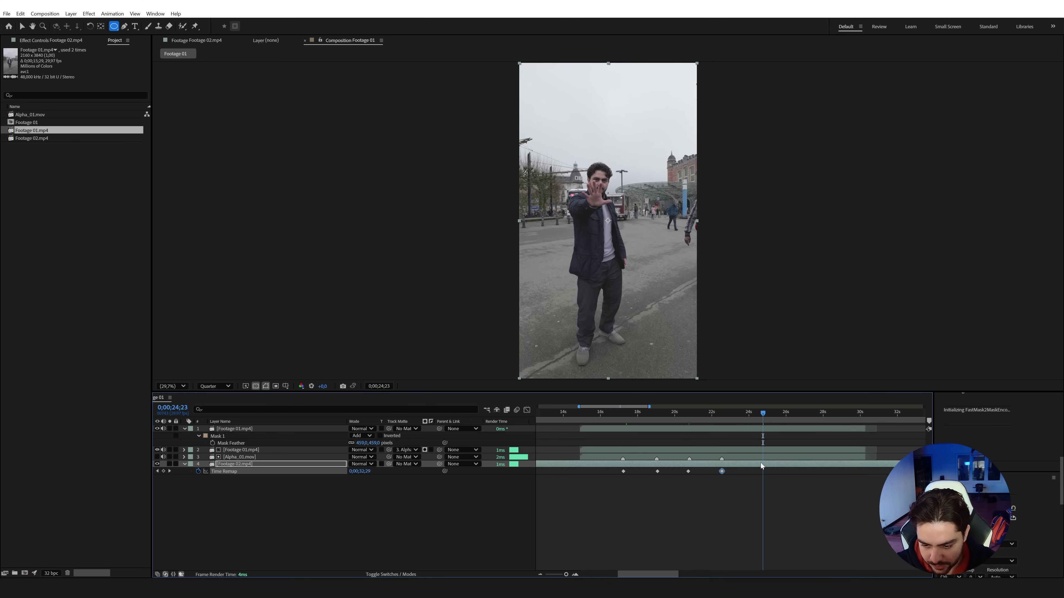
left_click(762, 459)
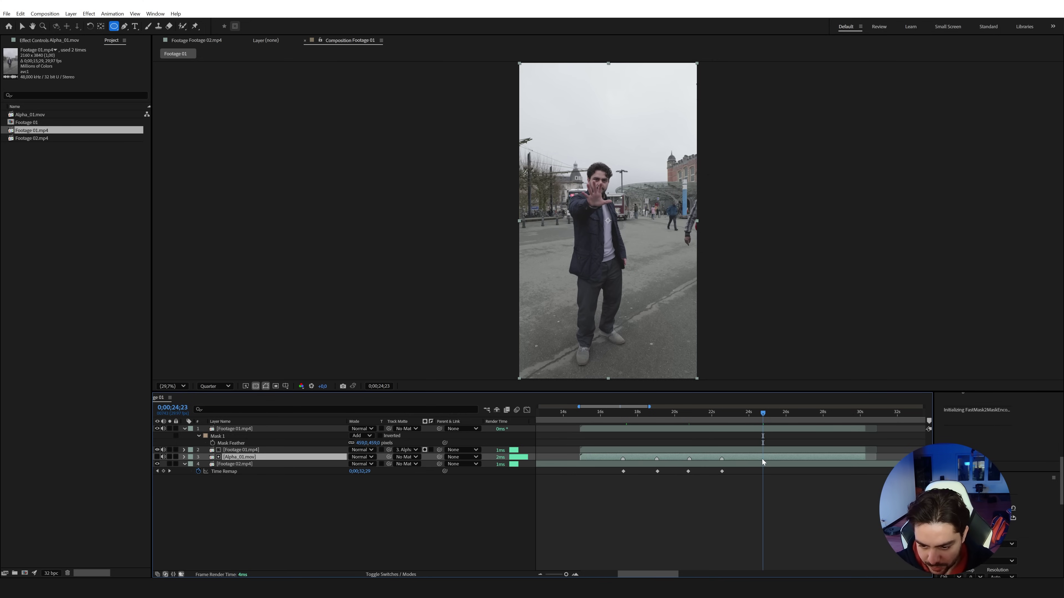
left_click(761, 466)
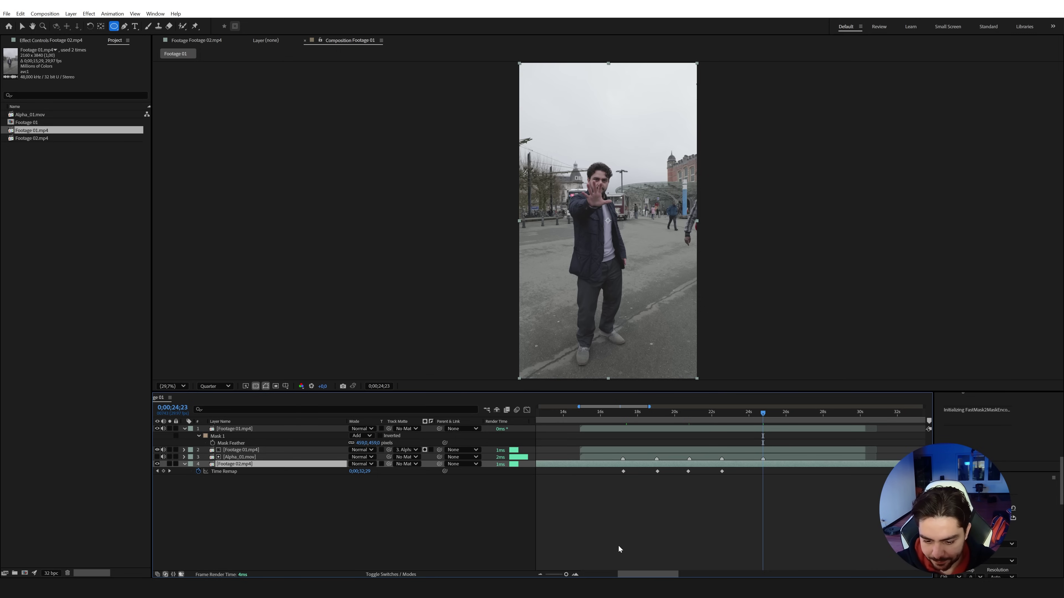
- Add a Time Remap keyframe at 0;01;00;16 and move it together with the final keyframe so that it lands on the fifth marker
left_click(540, 574)
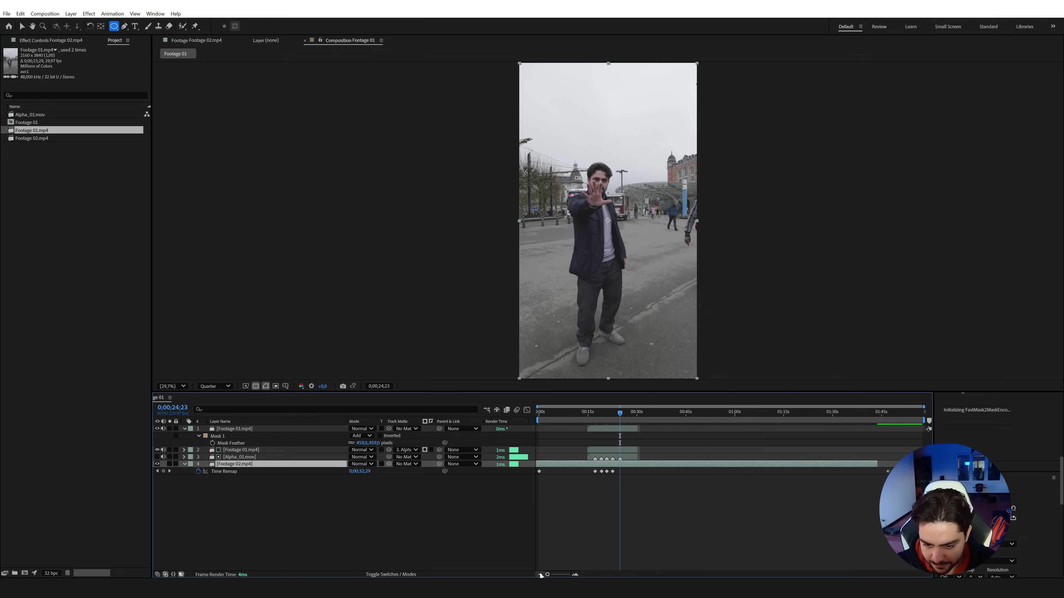
left_click(737, 415)
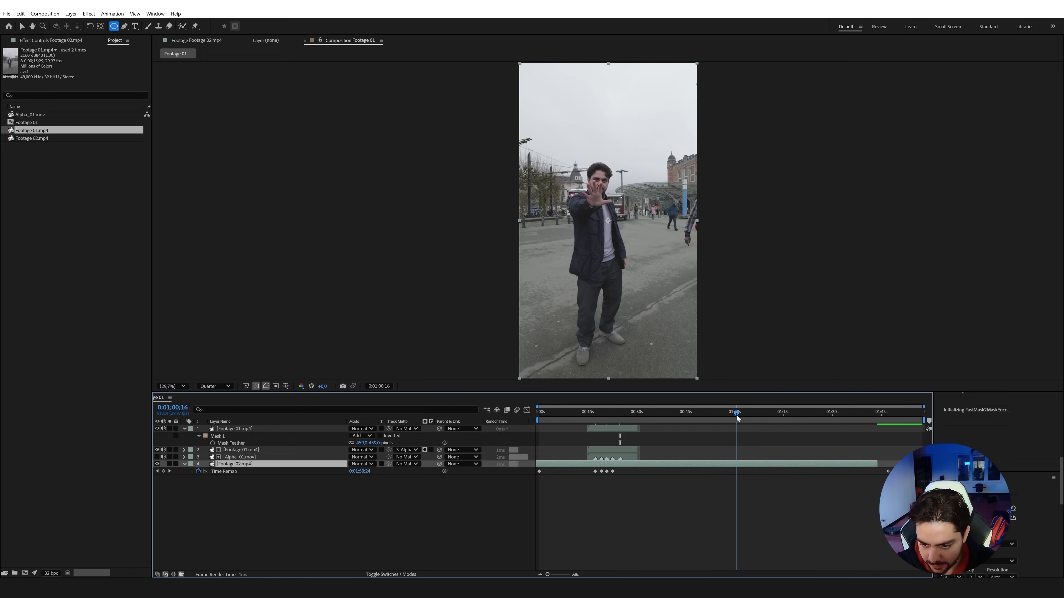
left_click(164, 472)
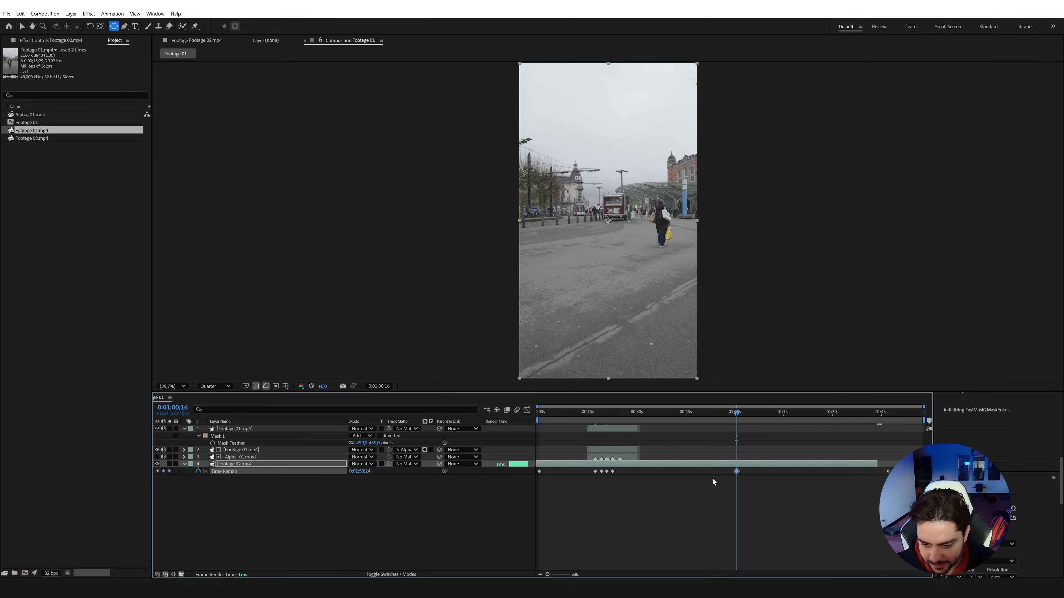
left_click(888, 472, "shift")
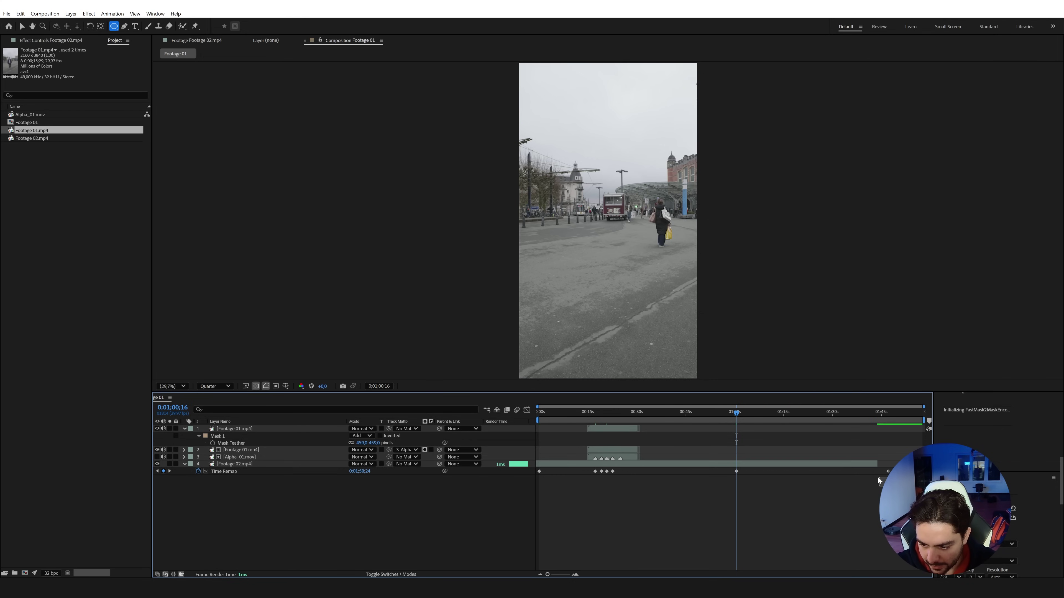
left_click_drag(736, 472, 619, 474)
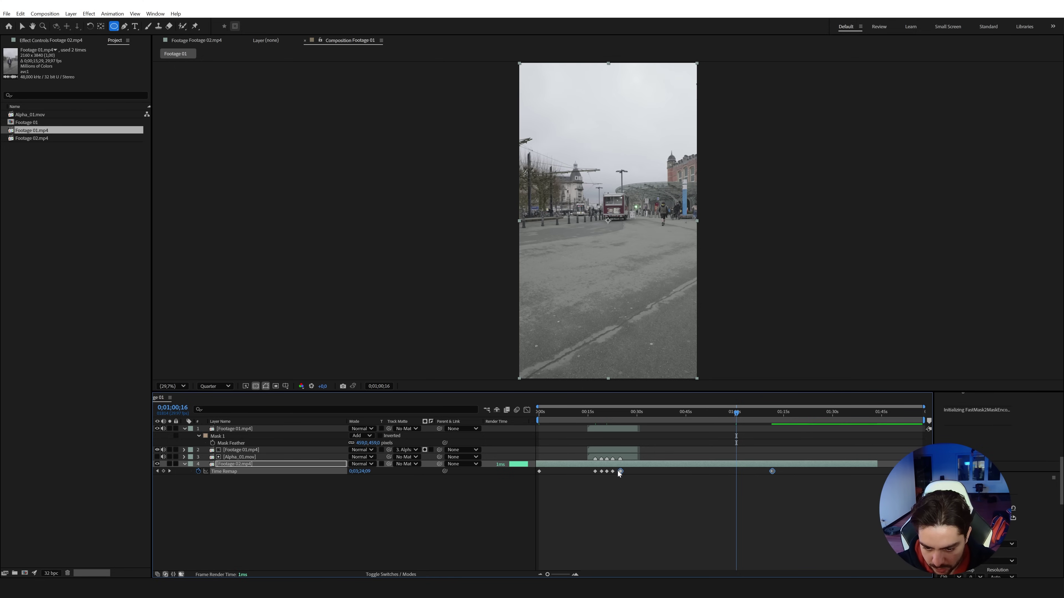
- Set the work area to span the Footage 01.mp4 layers, from about 0;00;15 to 0;00;30;13
left_click(634, 414)
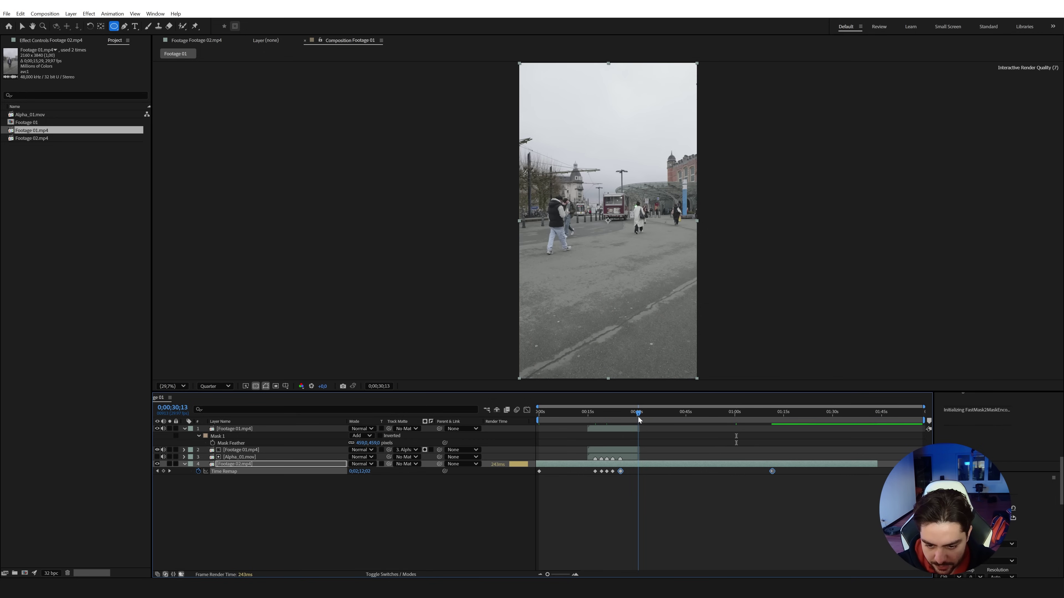
key("n")
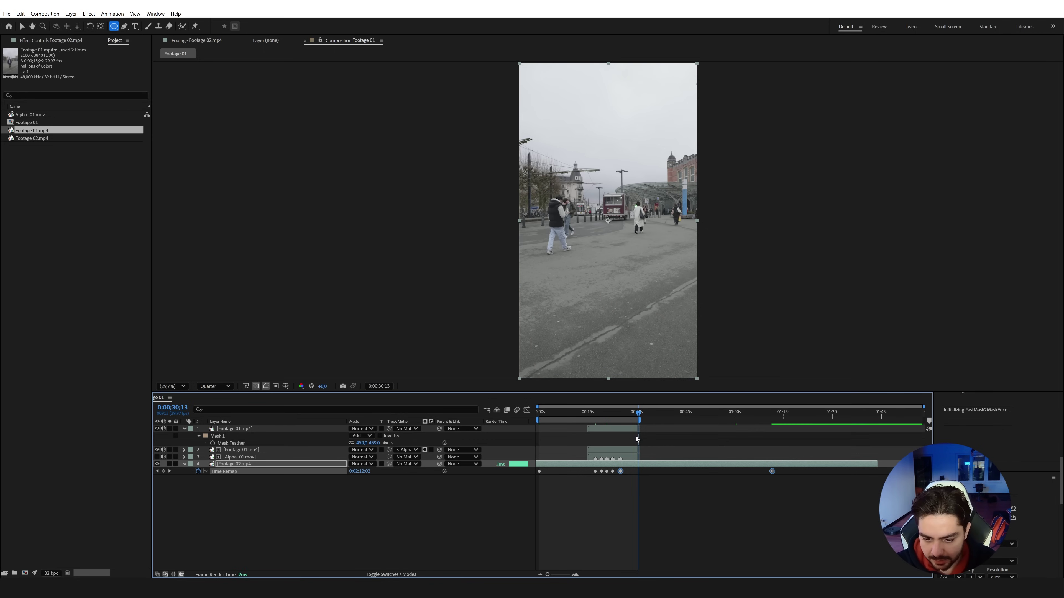
mouse_move(638, 420)
left_mouse_down()
mouse_move(964, 431)
mouse_move(674, 425)
mouse_move(636, 437)
left_mouse_up()
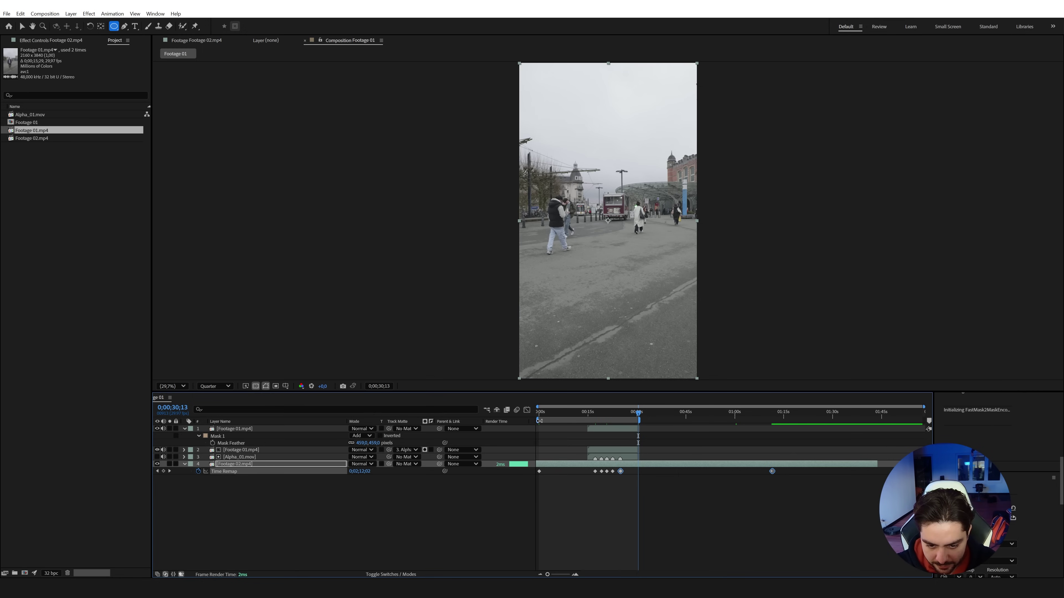
left_click_drag(537, 421, 585, 430)
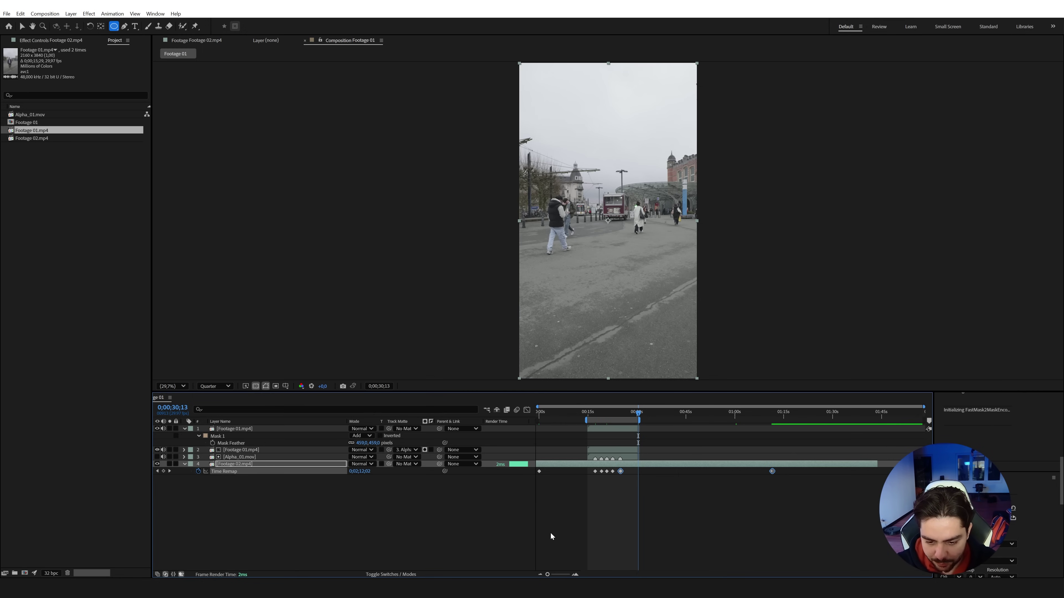
- Preview the time-remapped composite across the work area and inspect the background around 0;00;18;03
key("ctrl+shift+h")
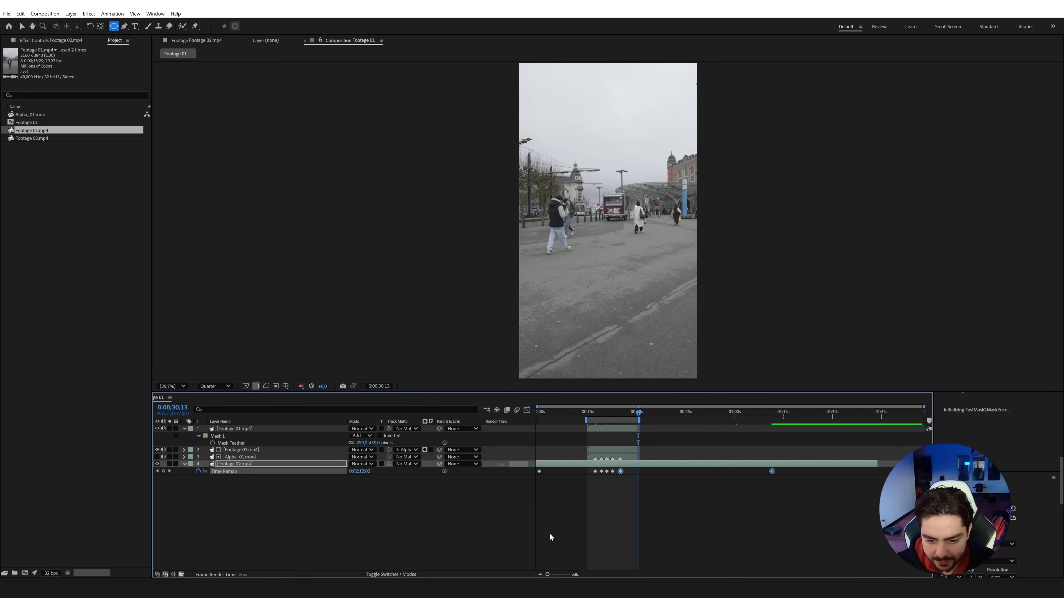
key("space")
key("equal")
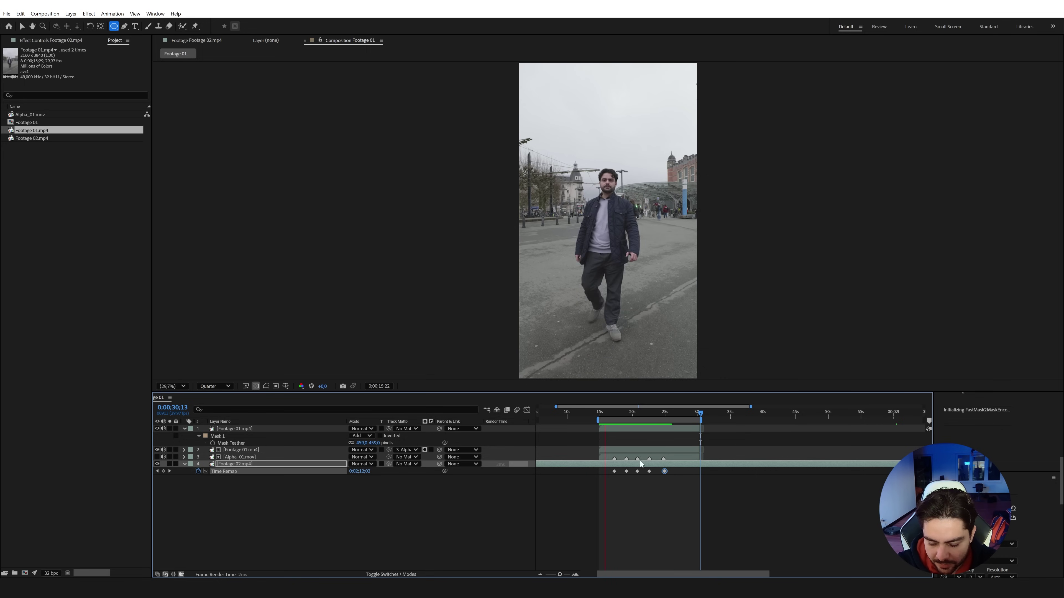
left_click(608, 415)
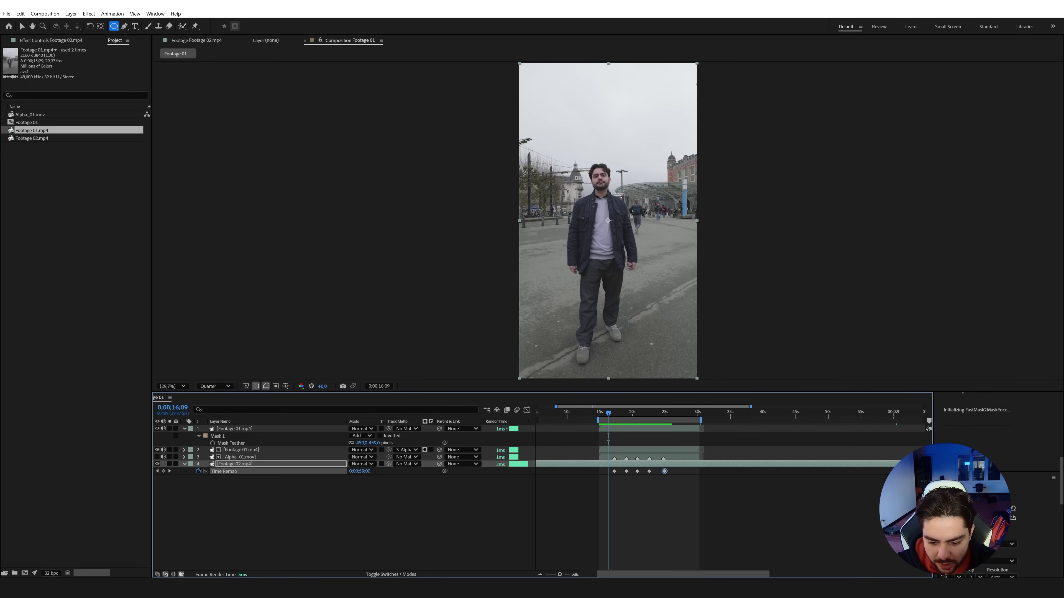
left_click(576, 574)
left_click_drag(637, 414, 655, 427)
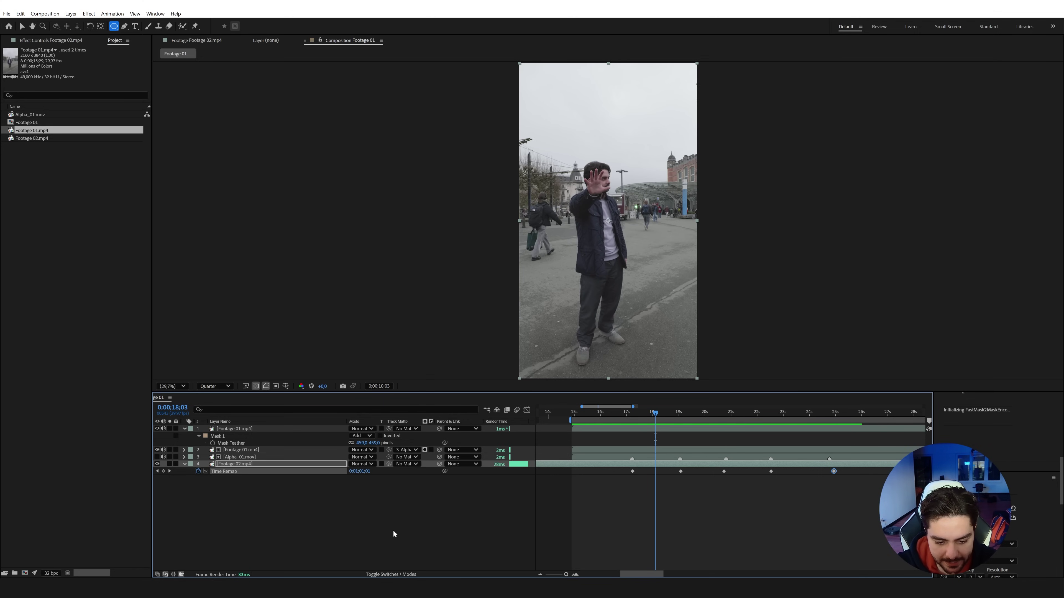
- Enable frame blending for the background layer Footage 02.mp4 and preview the smoothed speed changes
left_click(390, 574)
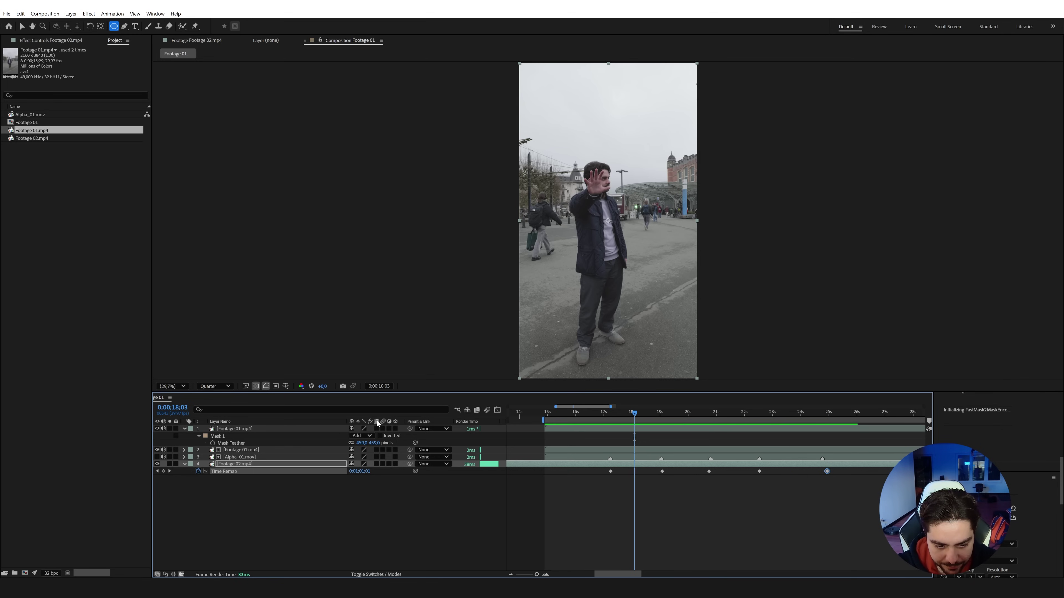
left_click(376, 465)
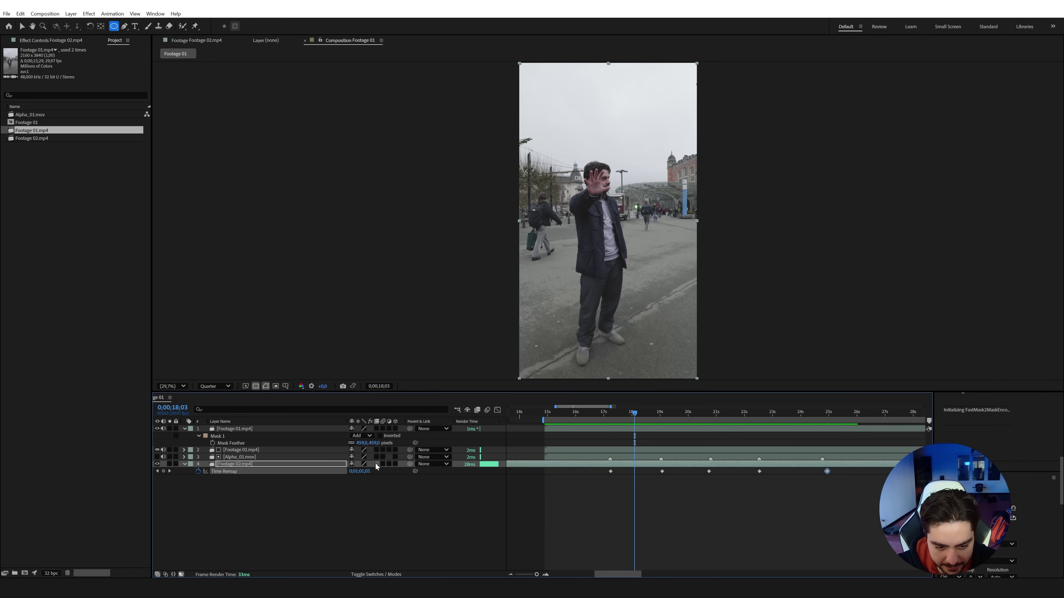
left_click(280, 465)
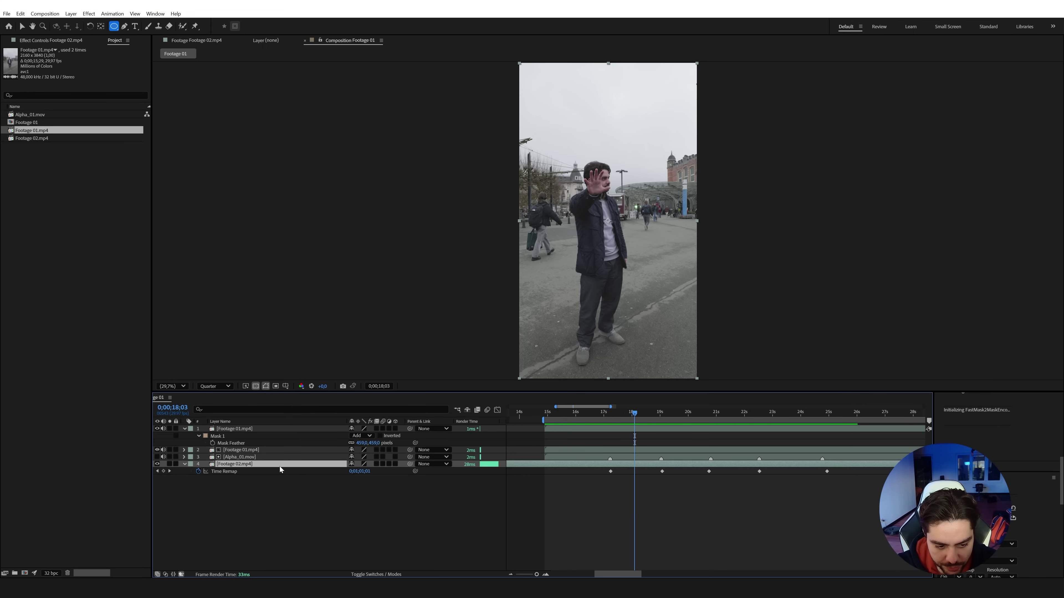
left_click(376, 465)
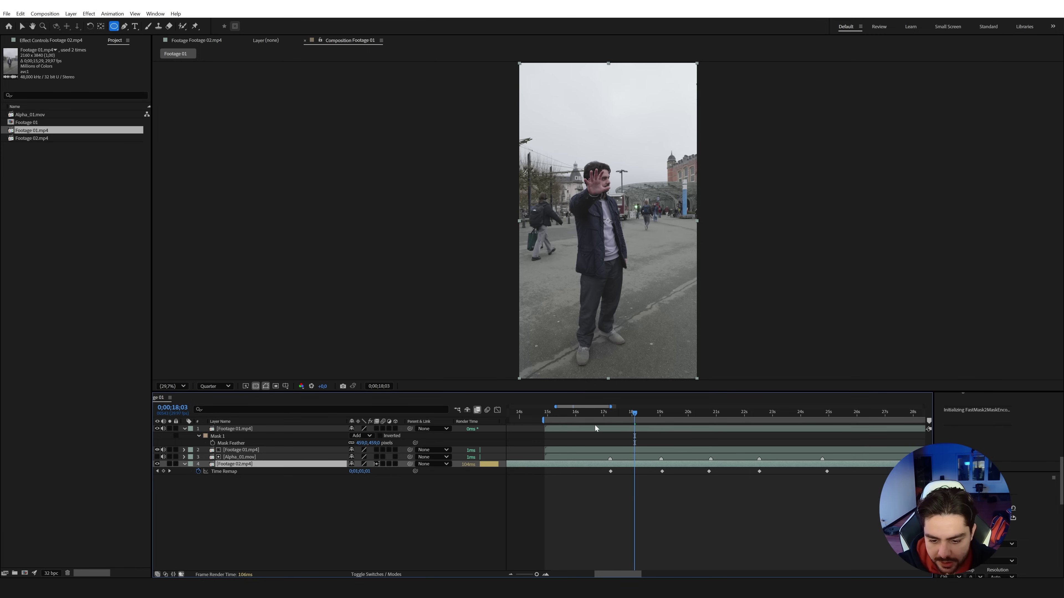
key("space")
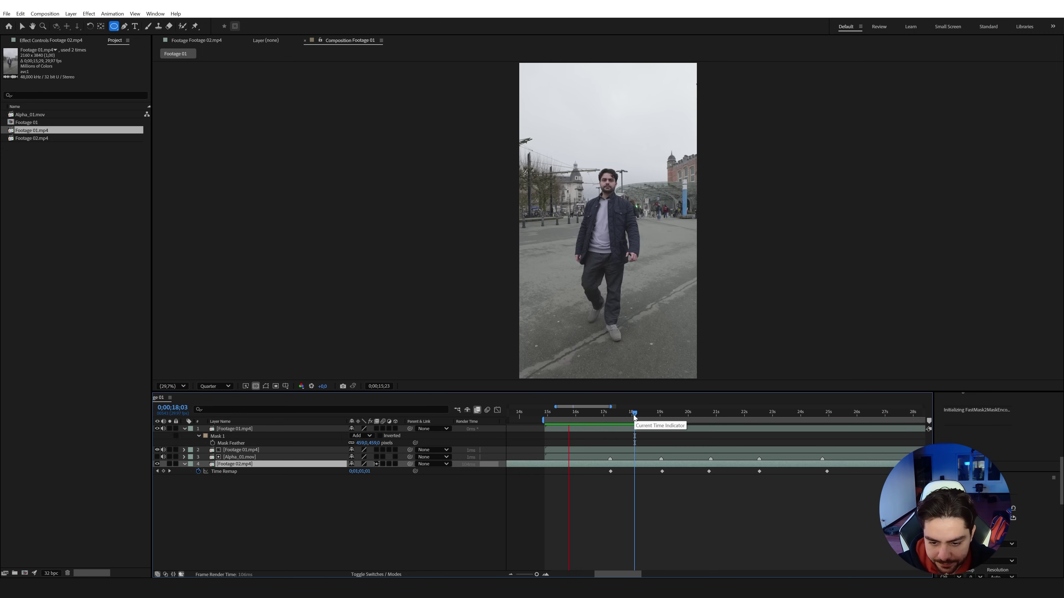
- Apply Easy Ease to the five Time Remap keyframes of Footage 02.mp4 from 0;00;17;08 through the fifth marker
left_click_drag(633, 415, 611, 415)
mouse_move(600, 468)
left_mouse_down()
mouse_move(838, 479)
mouse_move(607, 482)
left_mouse_up()
left_click(826, 471)
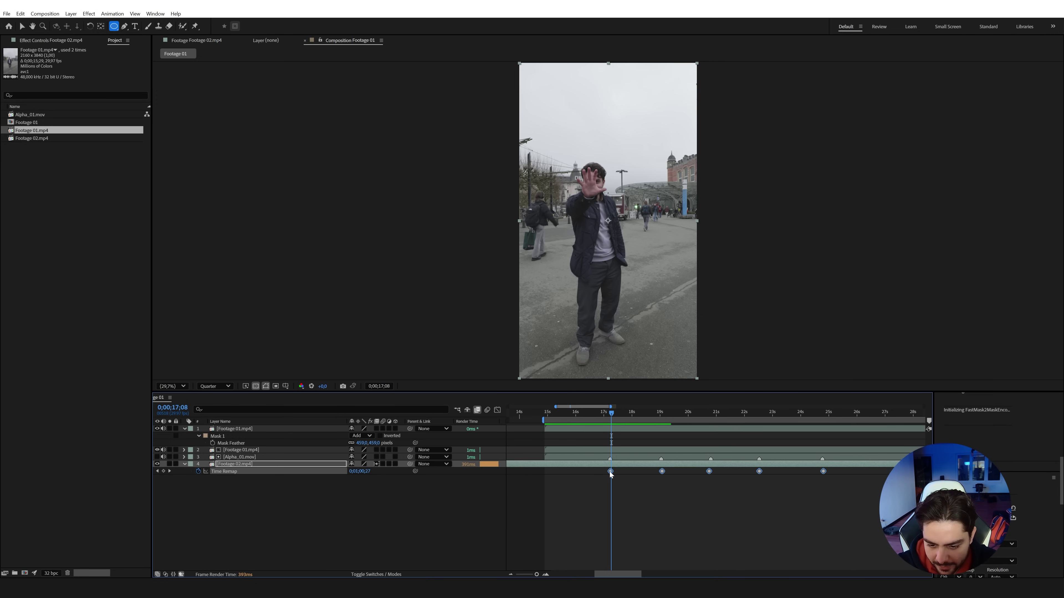
right_click(610, 471)
mouse_move(637, 466)
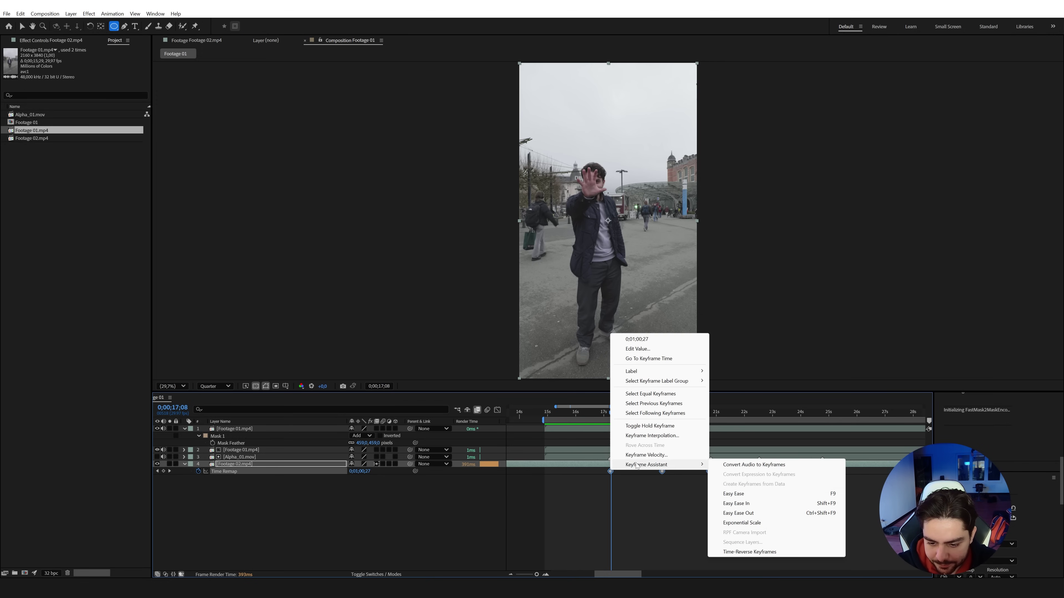
left_click(730, 496)
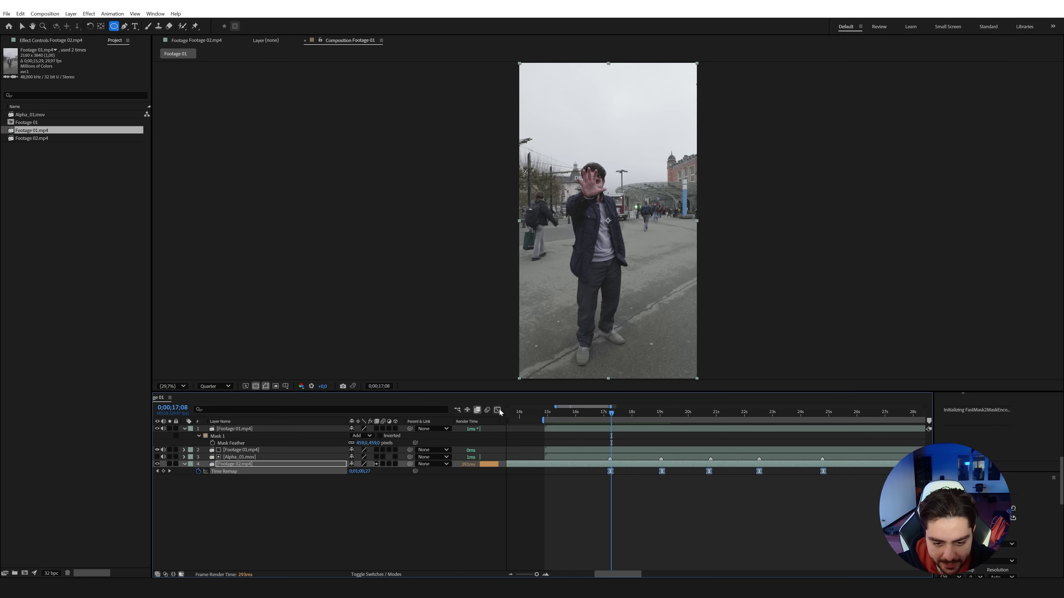
- Sharpen the speed peaks between the Time Remap keyframes by lengthening their ease handles in the Graph Editor
left_click(498, 410)
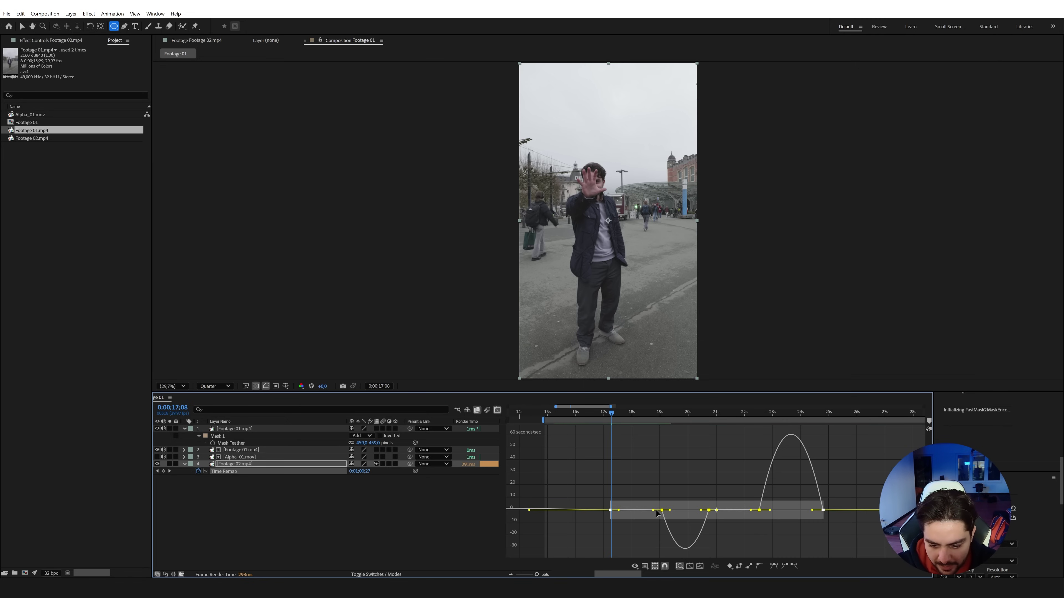
left_click_drag(669, 510, 693, 511)
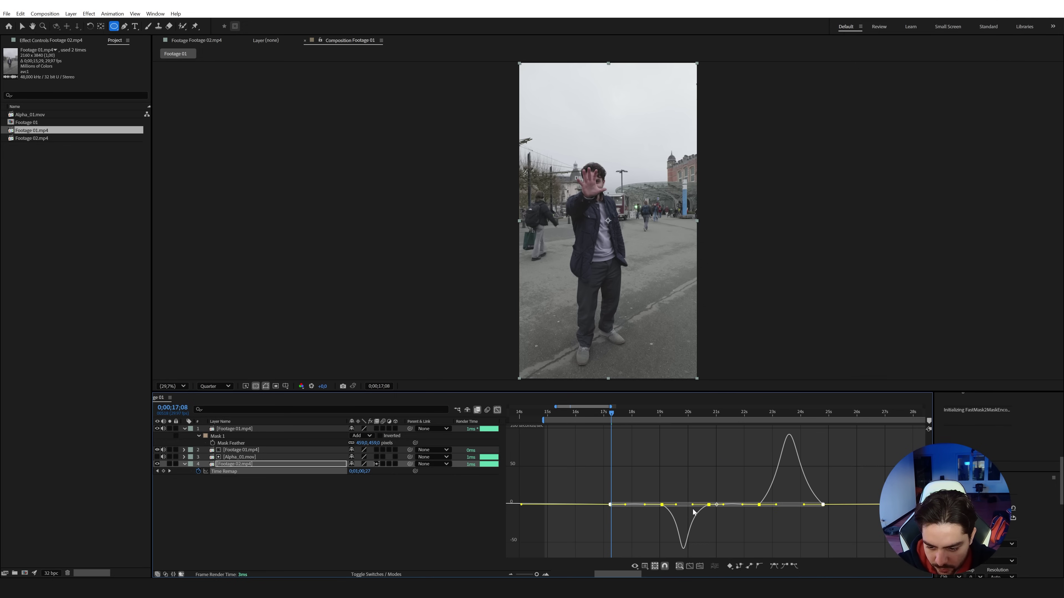
left_click_drag(754, 492, 802, 513)
left_click(823, 512)
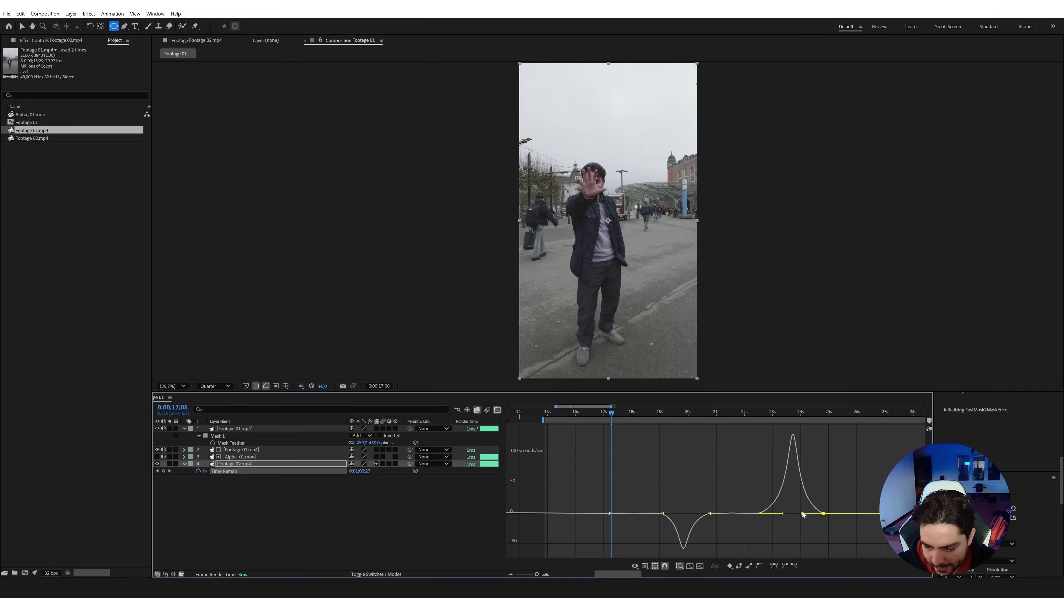
left_click(758, 513)
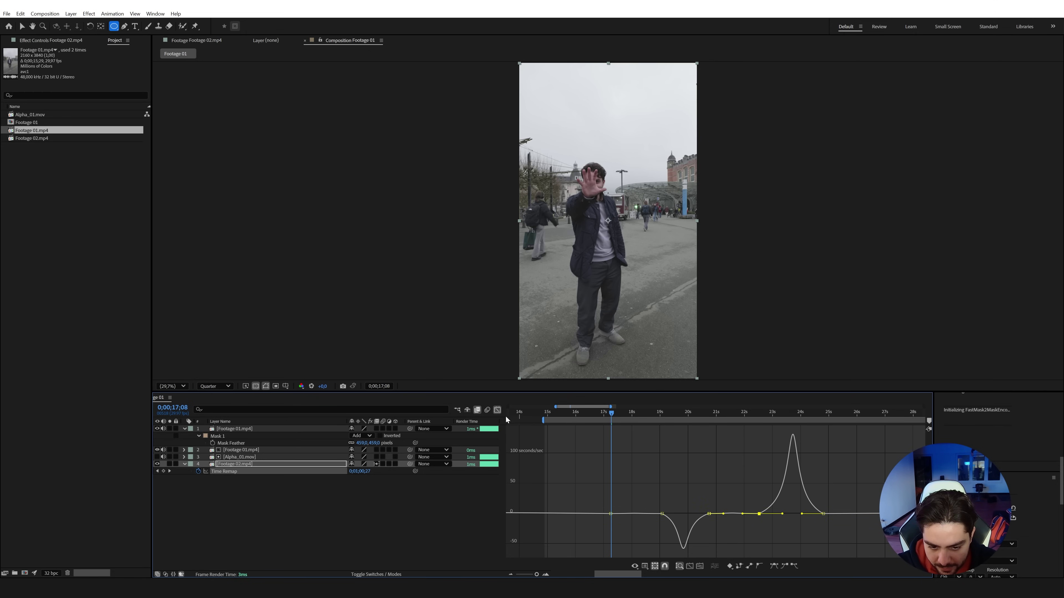
left_click(497, 410)
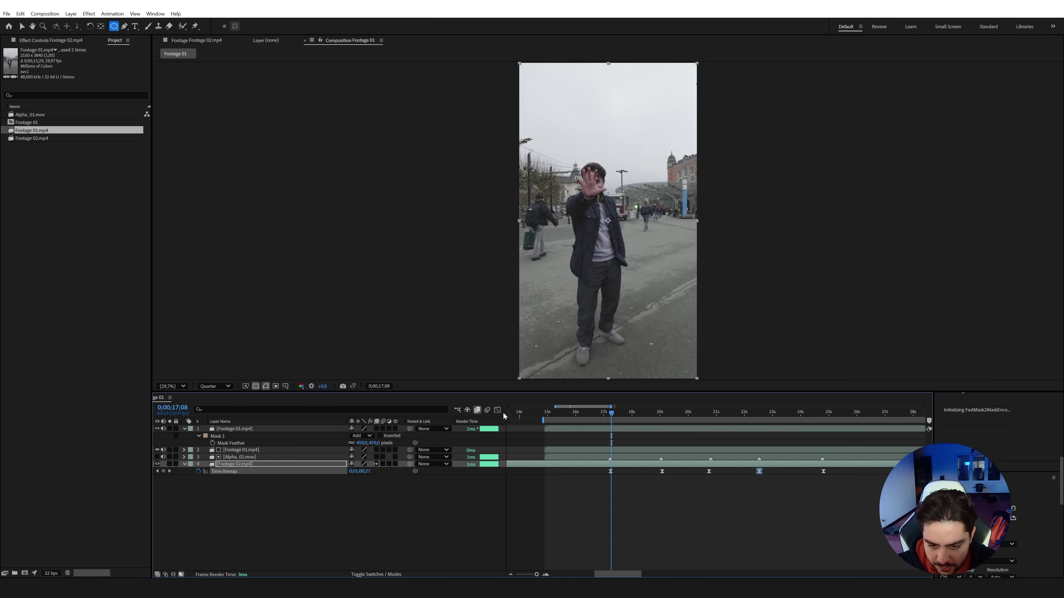
- Revert the first and last of the five Time Remap keyframes at the markers to linear interpolation and preview the composition
left_click(610, 472)
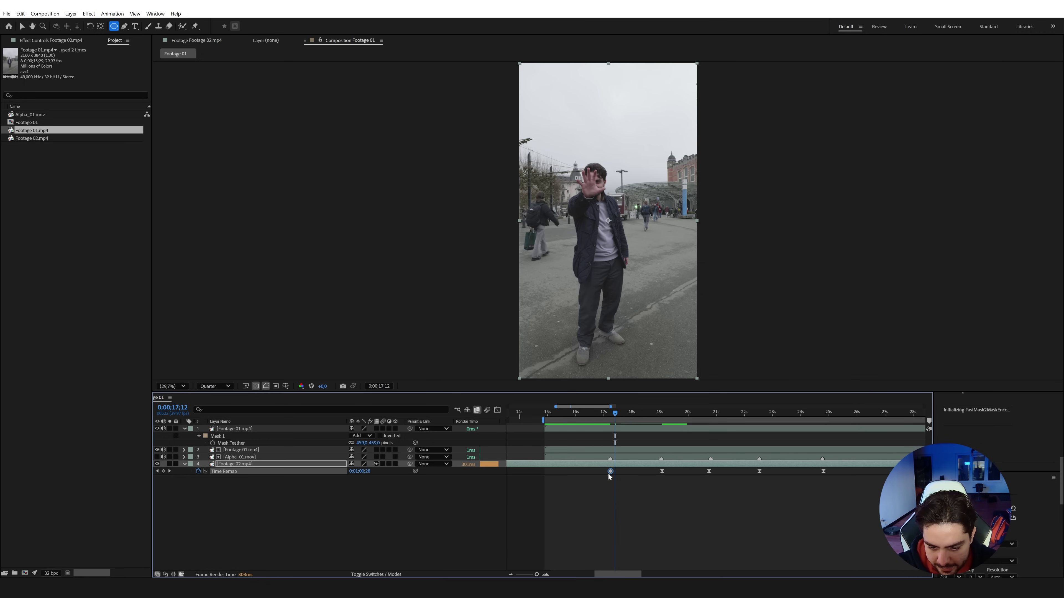
left_click_drag(611, 416, 752, 465)
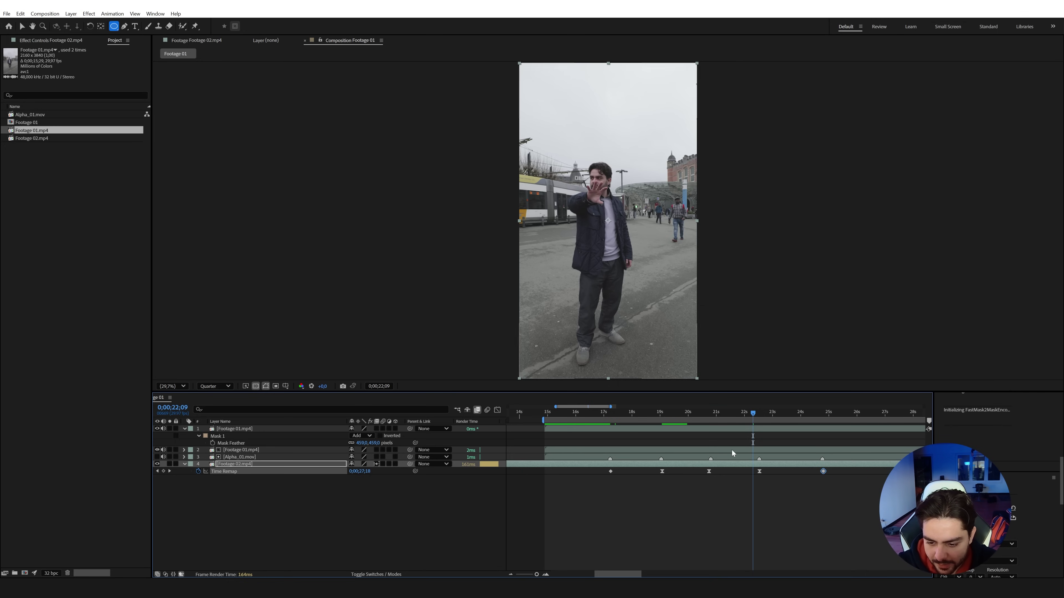
key("space")
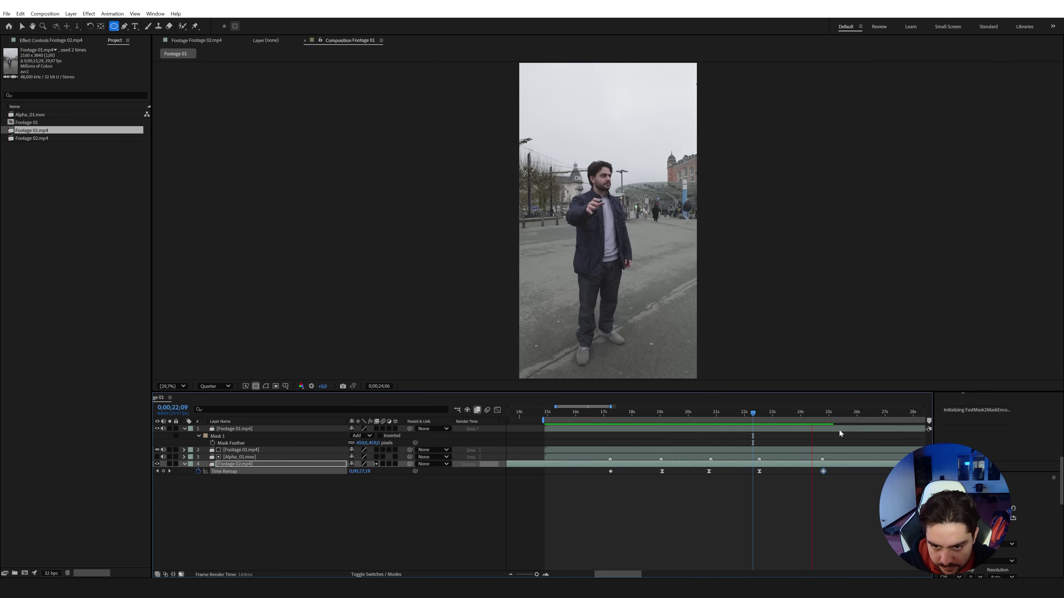
- Place the playhead at 0;00;23;26 during the fast section and duplicate the Footage 02.mp4 layer
left_click_drag(751, 412, 803, 446)
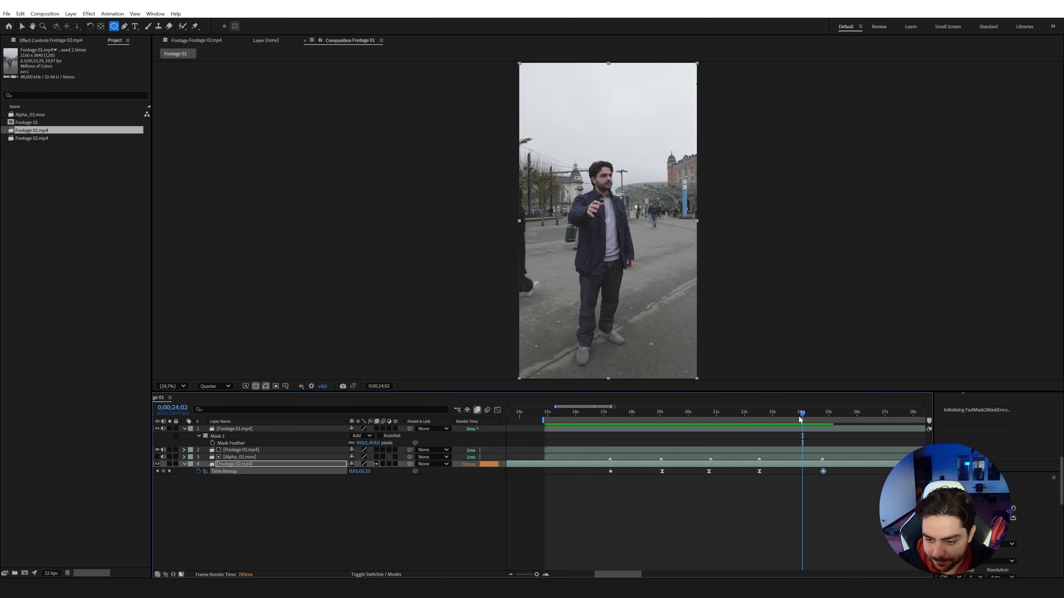
left_click_drag(798, 417, 798, 417)
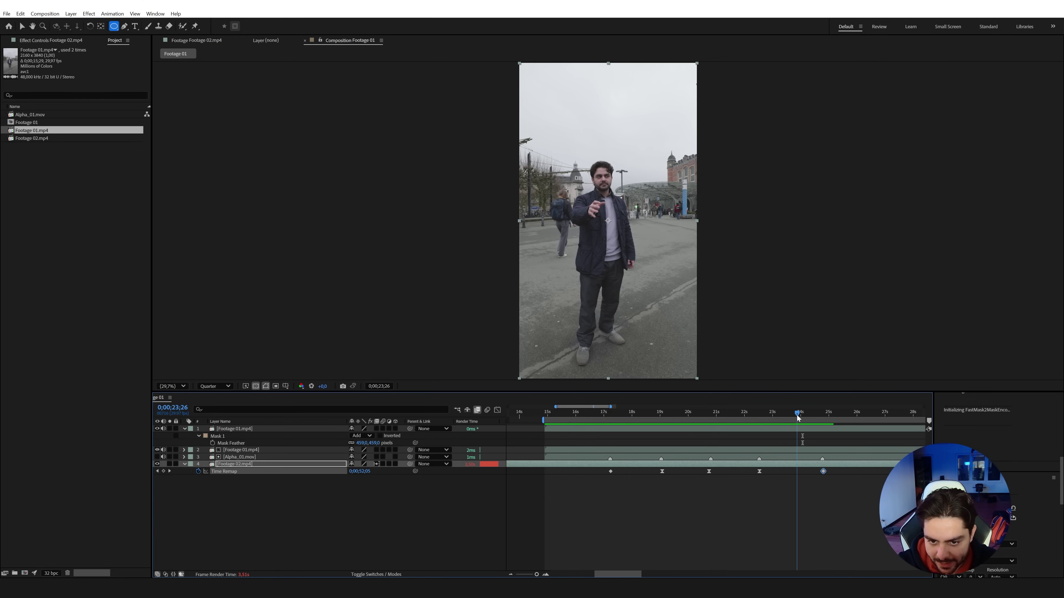
left_click(808, 464)
key("ctrl+d")
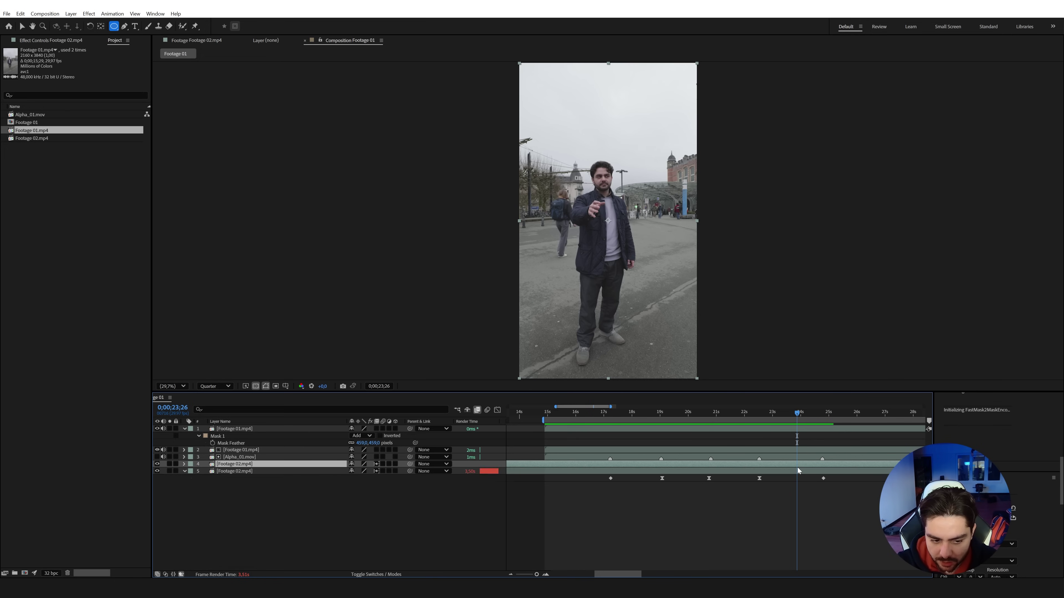
- Freeze the duplicated Footage 02.mp4 and set its Time Remap to about 0;01;20;22, where a woman with headphones walks by
right_click(795, 462)
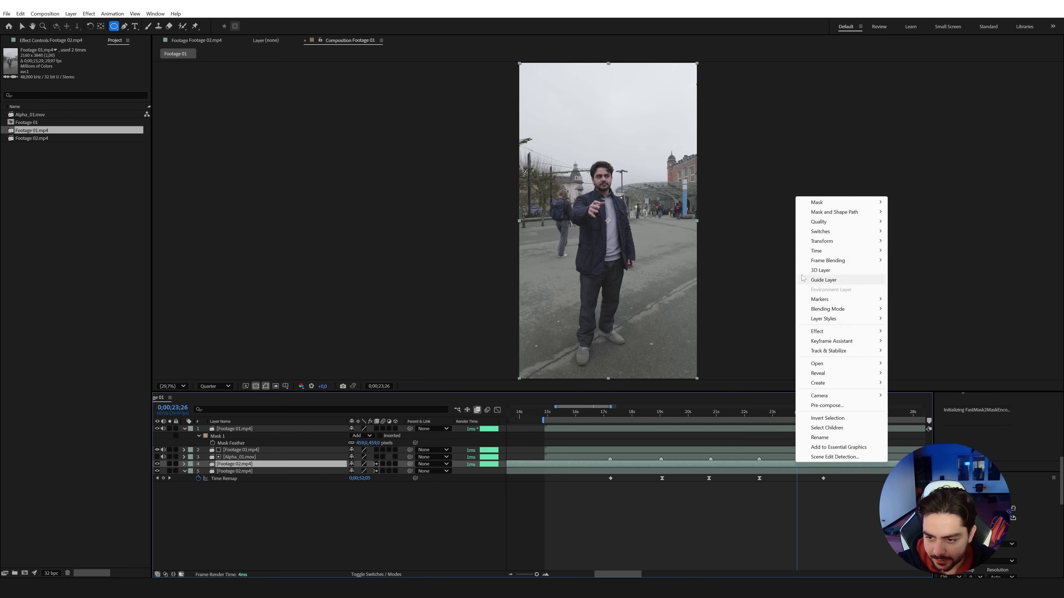
mouse_move(829, 253)
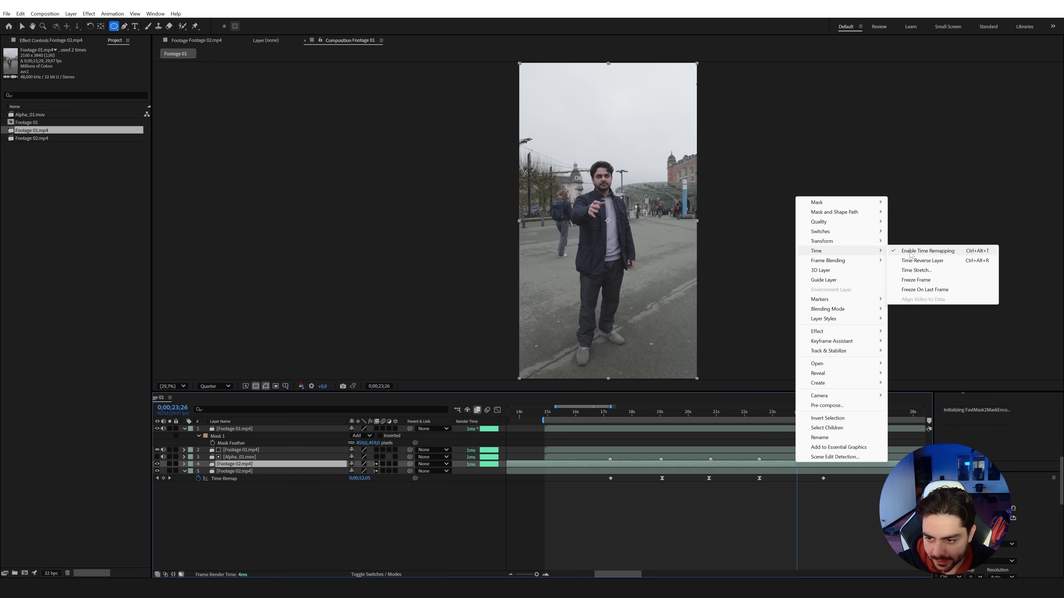
left_click(915, 279)
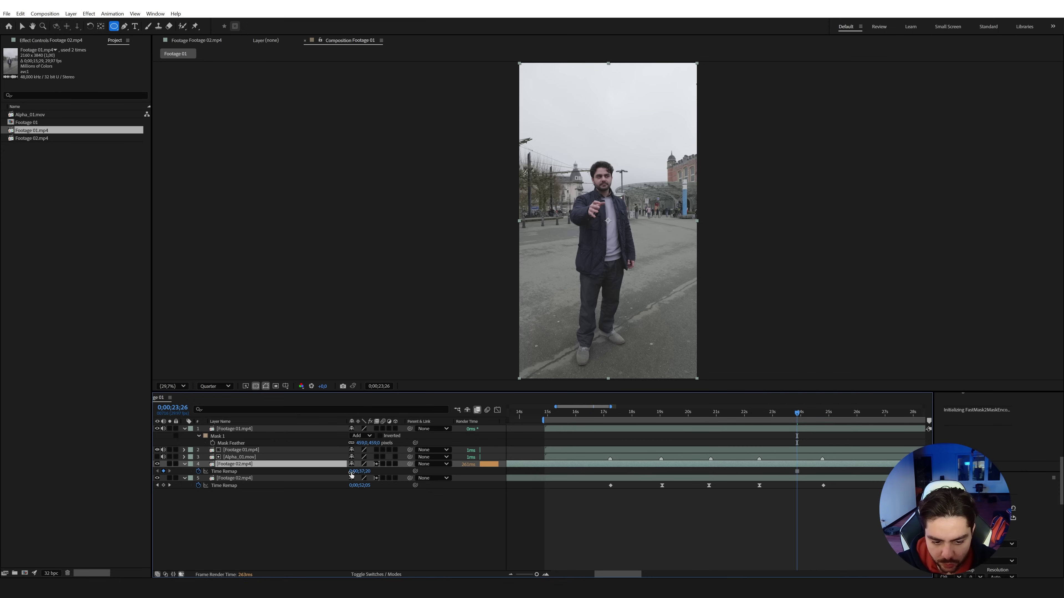
left_click_drag(359, 475, 386, 475)
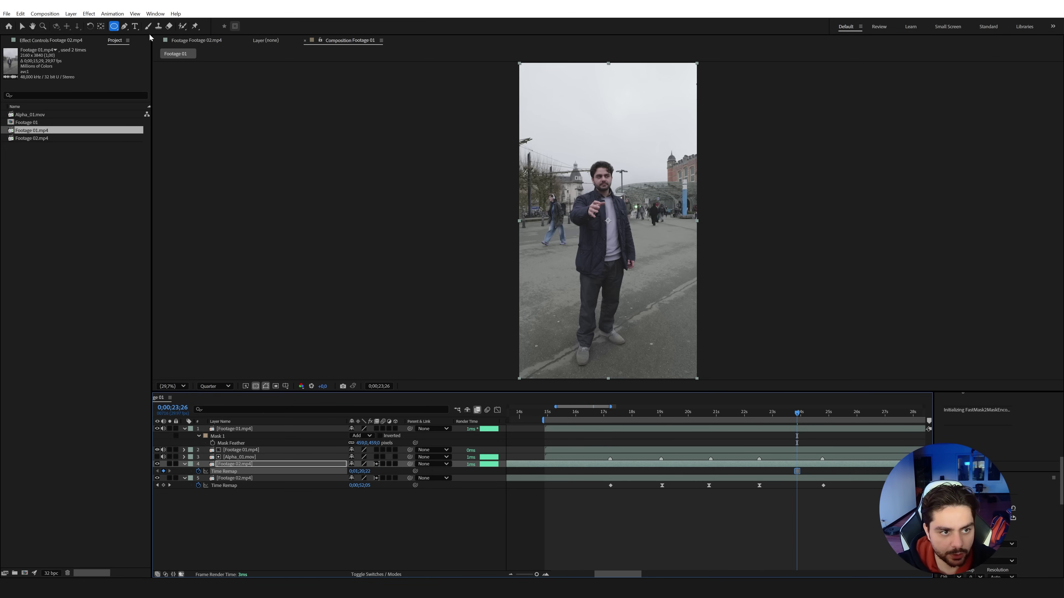
- Draw a Pen mask around the walking woman with headphones on the frozen Footage 02.mp4 layer
left_click(125, 26)
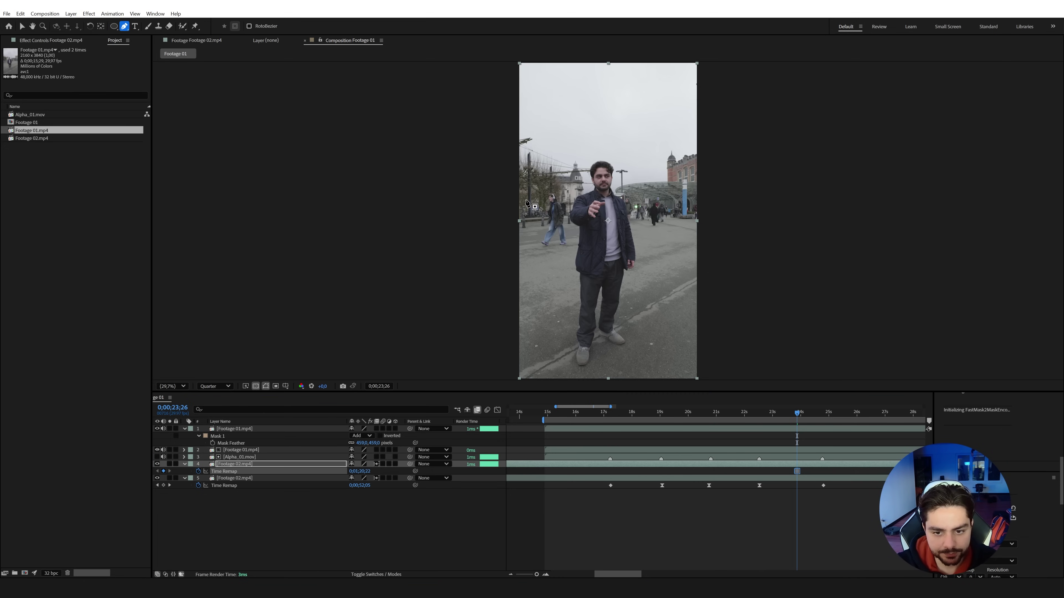
key("slash")
left_click_drag(415, 172, 499, 171)
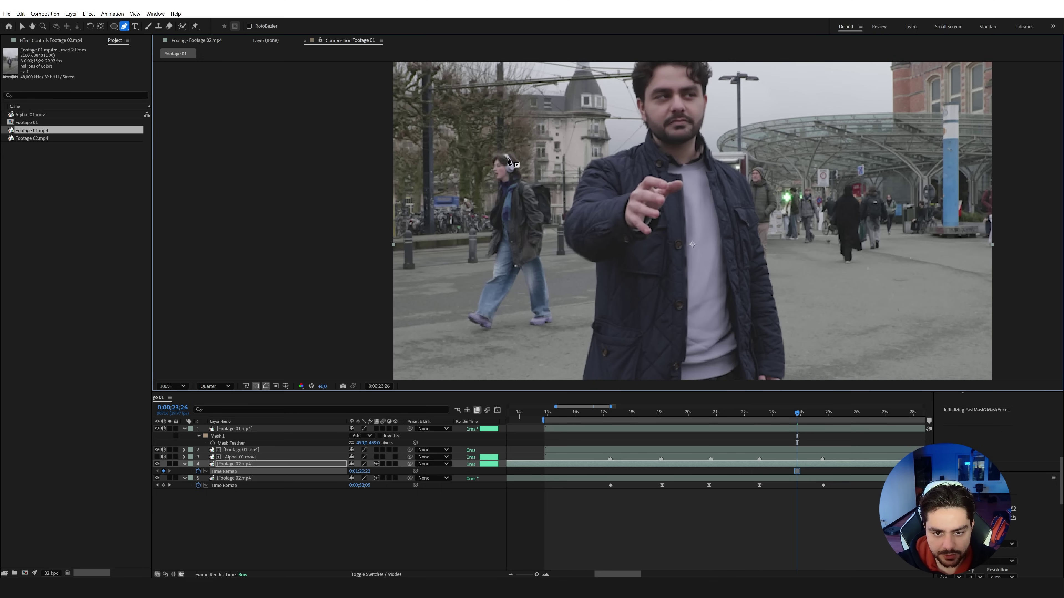
left_click(501, 178)
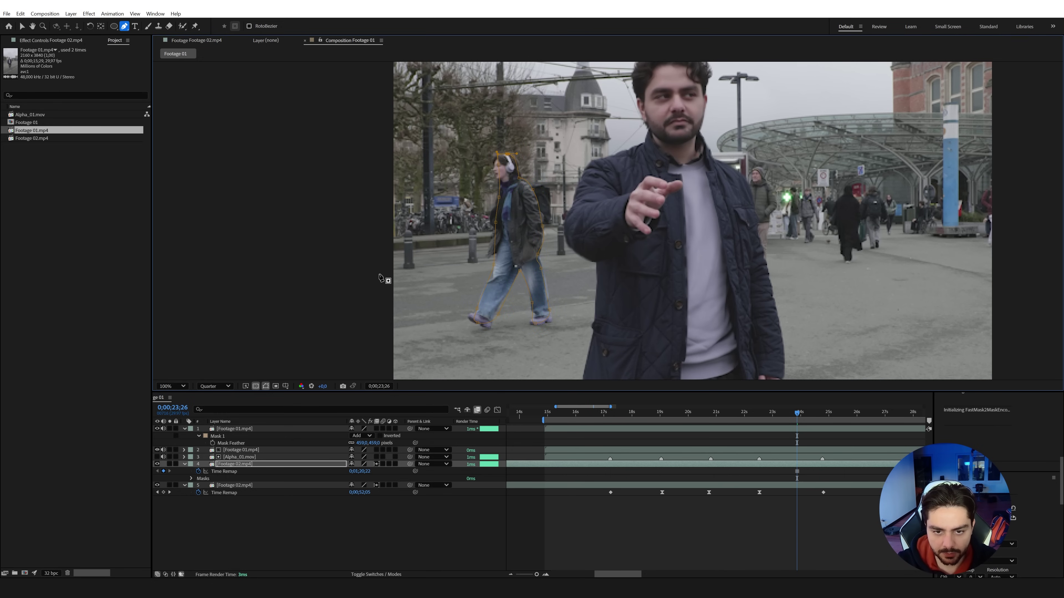
- Move the masked Footage 02.mp4 layer to the top of the stack and place its anchor point on the woman
left_click_drag(254, 463, 259, 427)
scroll(586, 290, "down", 2)
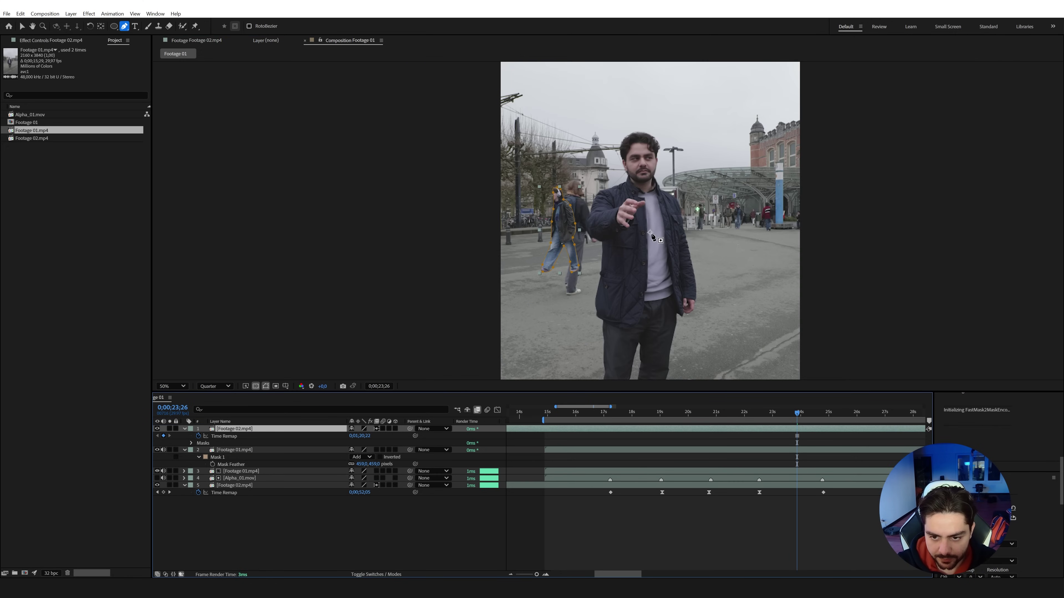
left_click(101, 28)
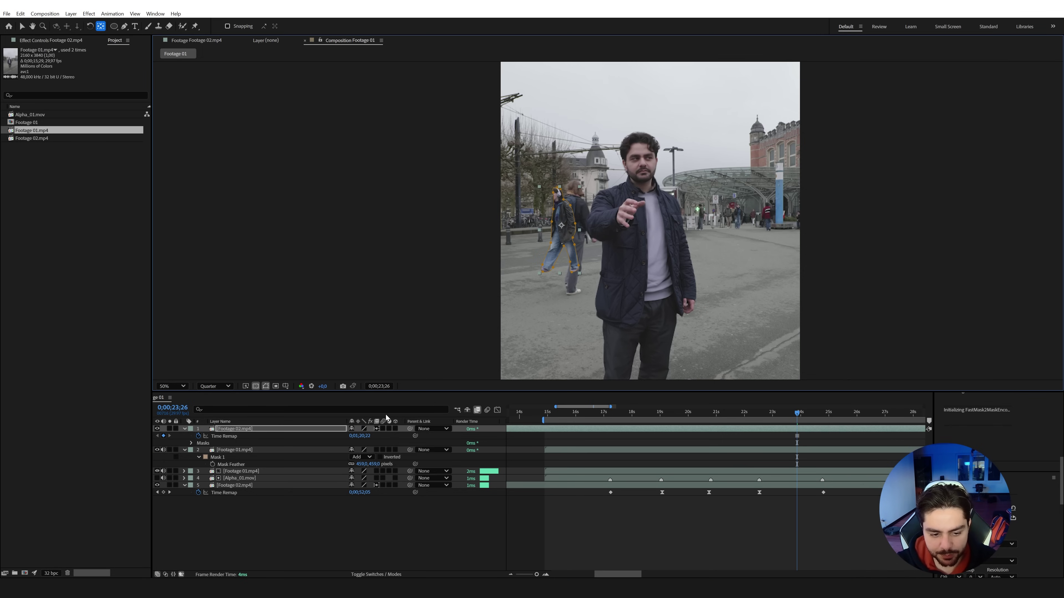
- Scale the masked woman layer up to about 502%
key("s")
left_click_drag(374, 437, 456, 438)
scroll(615, 270, "down", 2)
key("v")
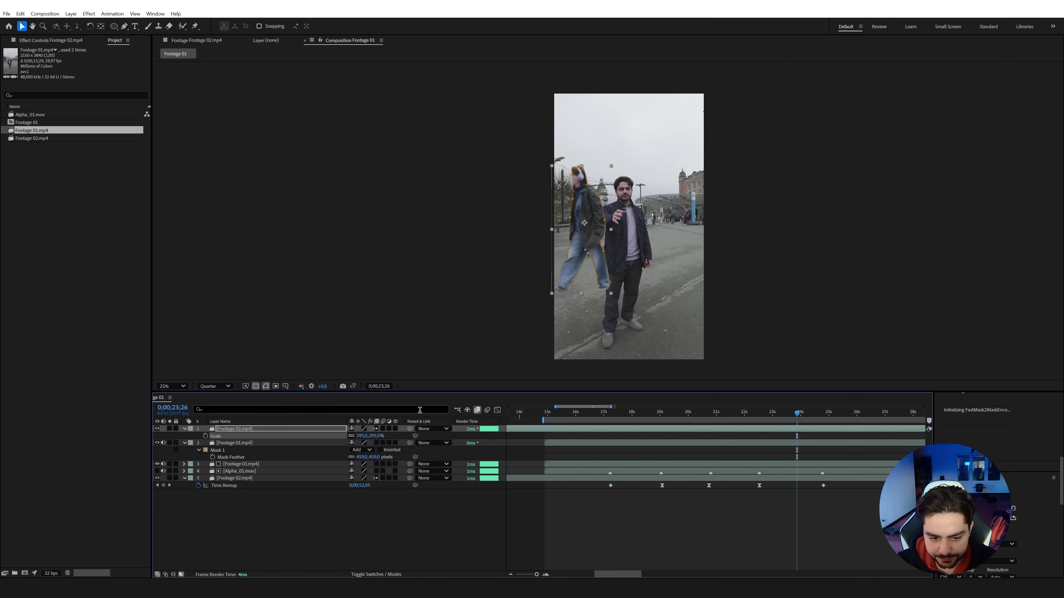
left_click_drag(376, 436, 462, 435)
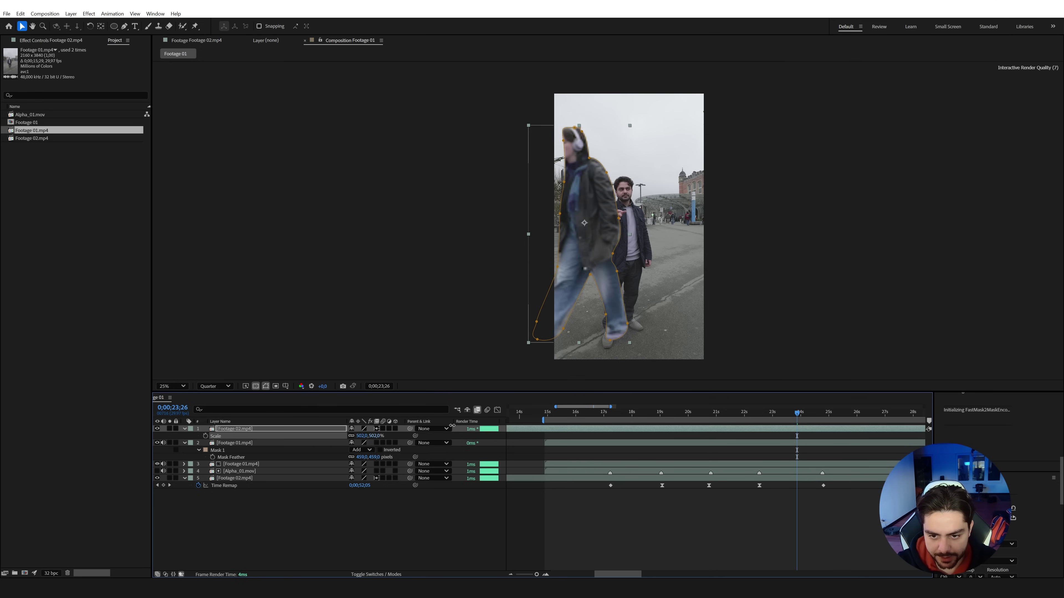
- Move the masked woman layer off the frame's right side, at about 3012, 2524, and start Position keyframes at 0;00;23;26
left_click_drag(615, 253, 780, 289)
key("p")
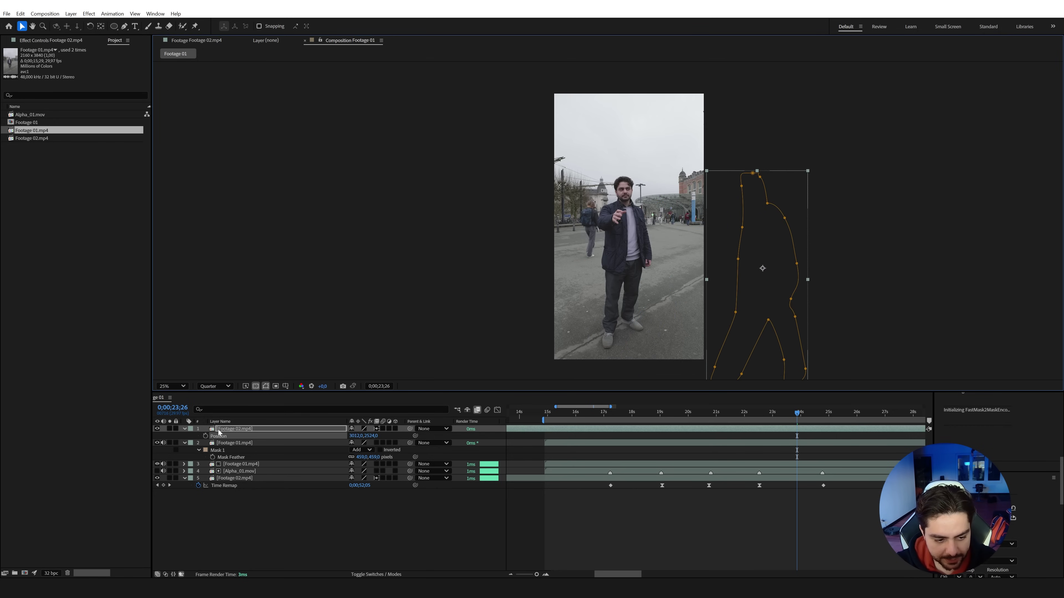
left_click(205, 436)
- At 0;00;24;01, move the woman layer past the frame's left side, to about -1420, 2732, for the second Position keyframe
key("Page_Down")
key("Page_Down")
key("Page_Down")
key("Page_Down")
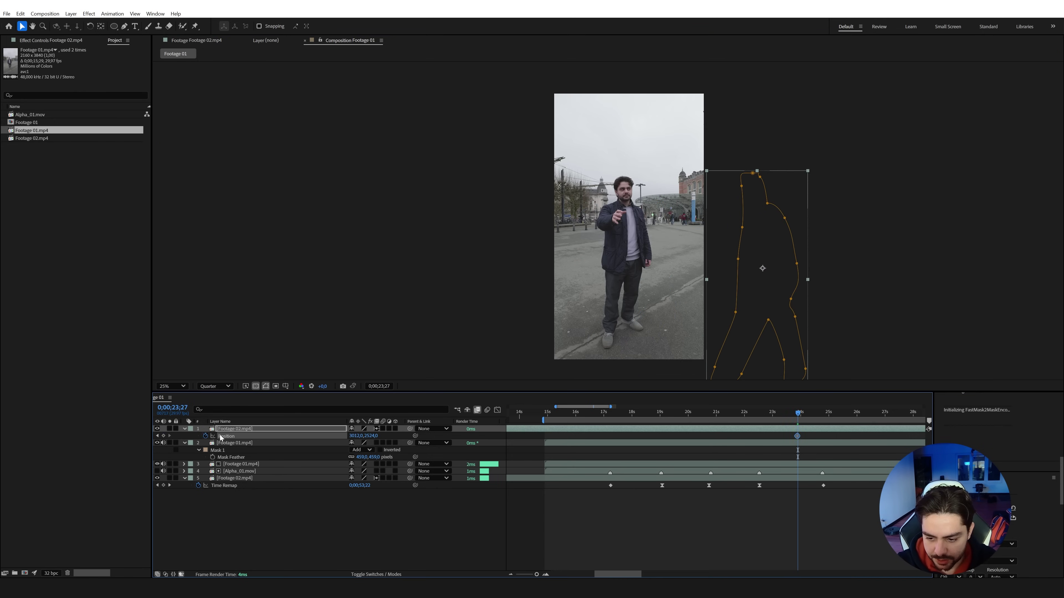
key("Page_Down")
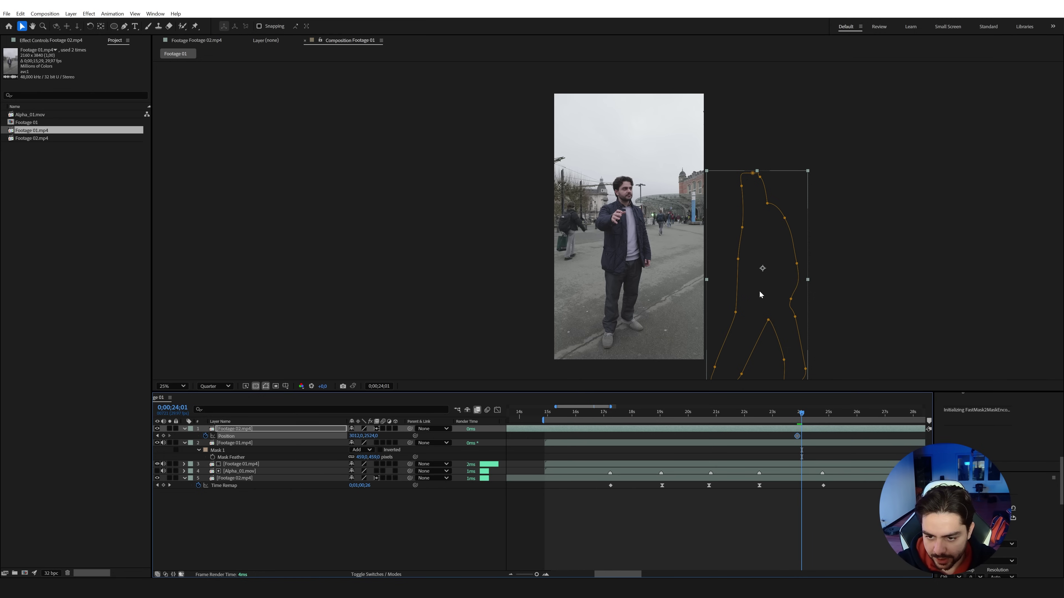
left_click_drag(759, 290, 453, 305)
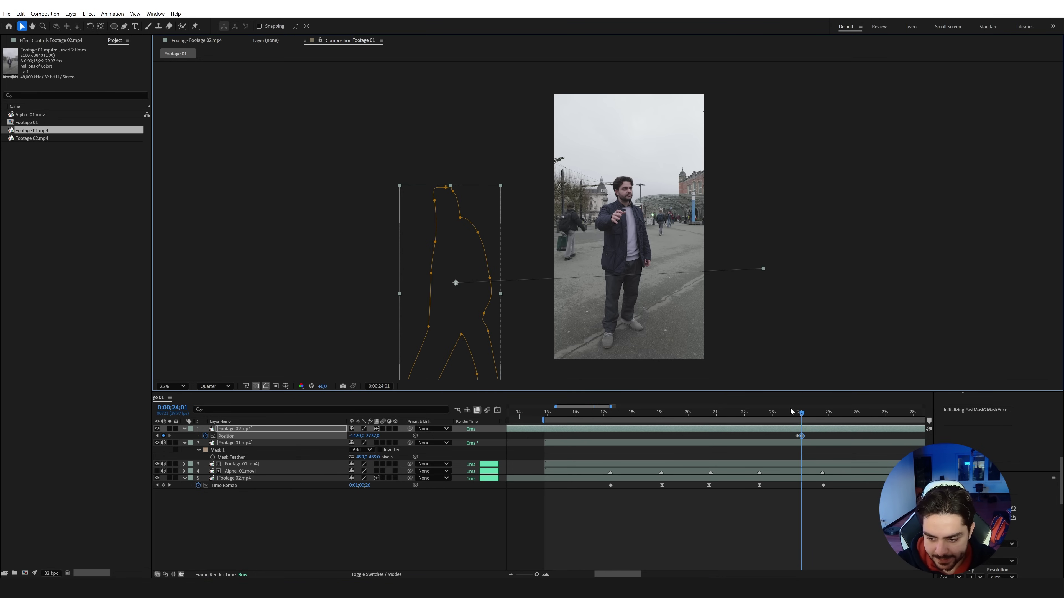
- Enable motion blur on the masked woman layer
key("Page_Up")
key("Page_Up")
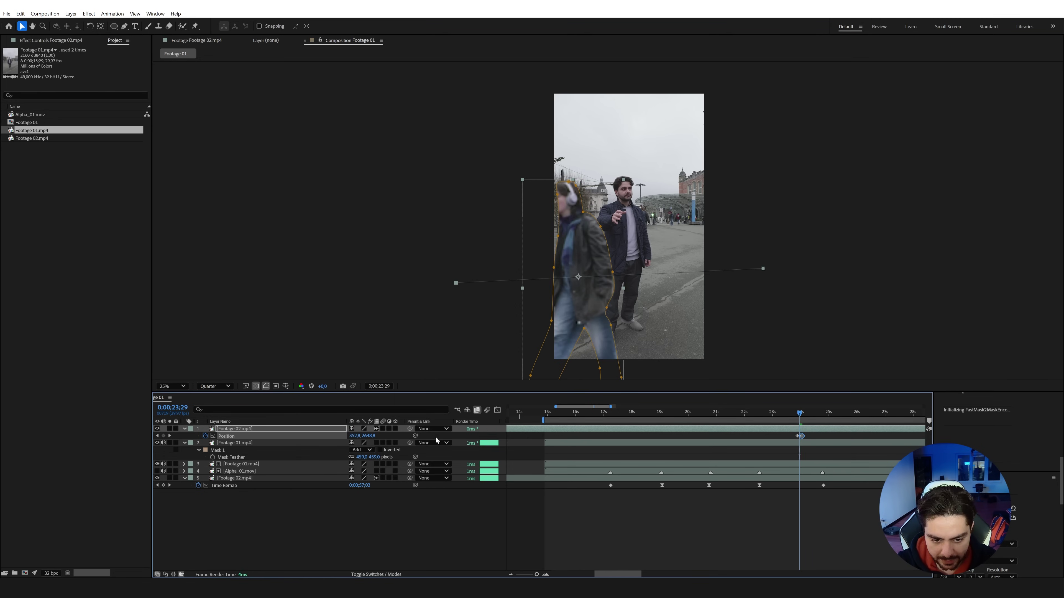
left_click(384, 429)
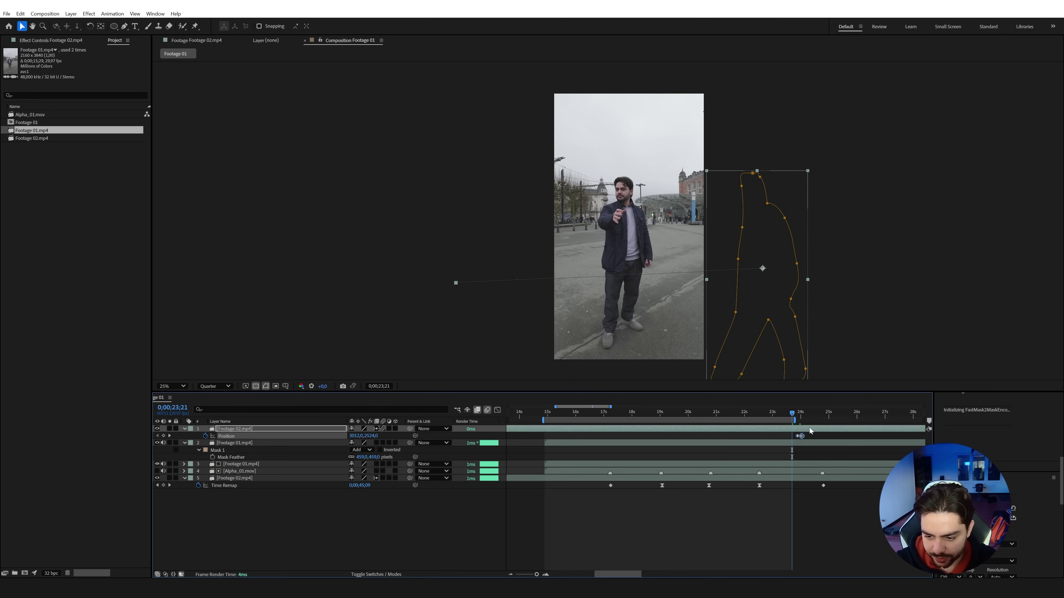
- Narrow the work area to the woman's pass around 0;00;24;00 and preview the motion
left_click_drag(792, 420, 824, 422)
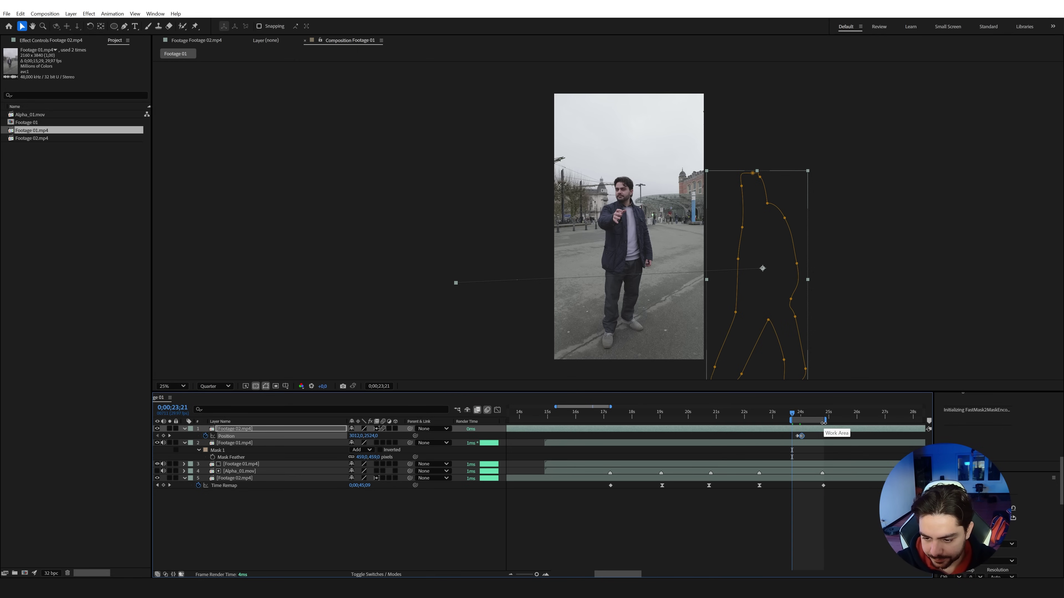
key("space")
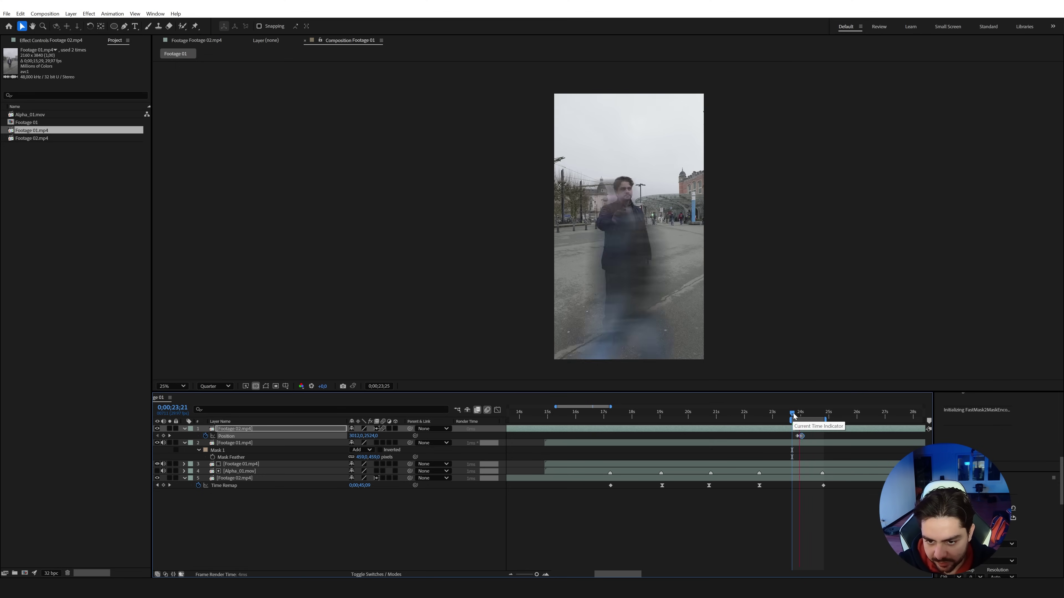
key("space")
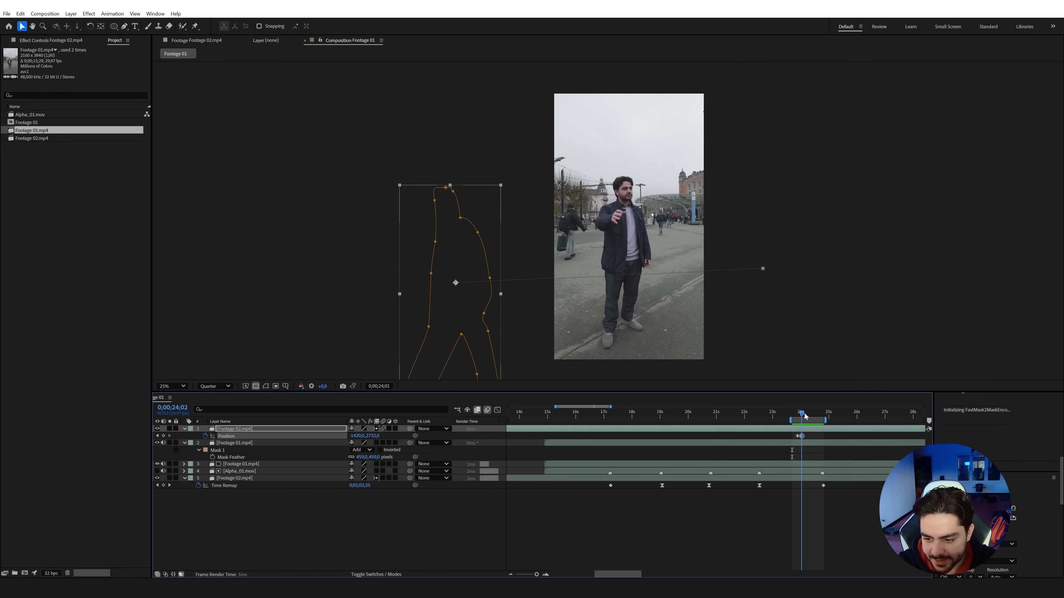
left_click_drag(804, 415, 800, 414)
left_click(810, 436)
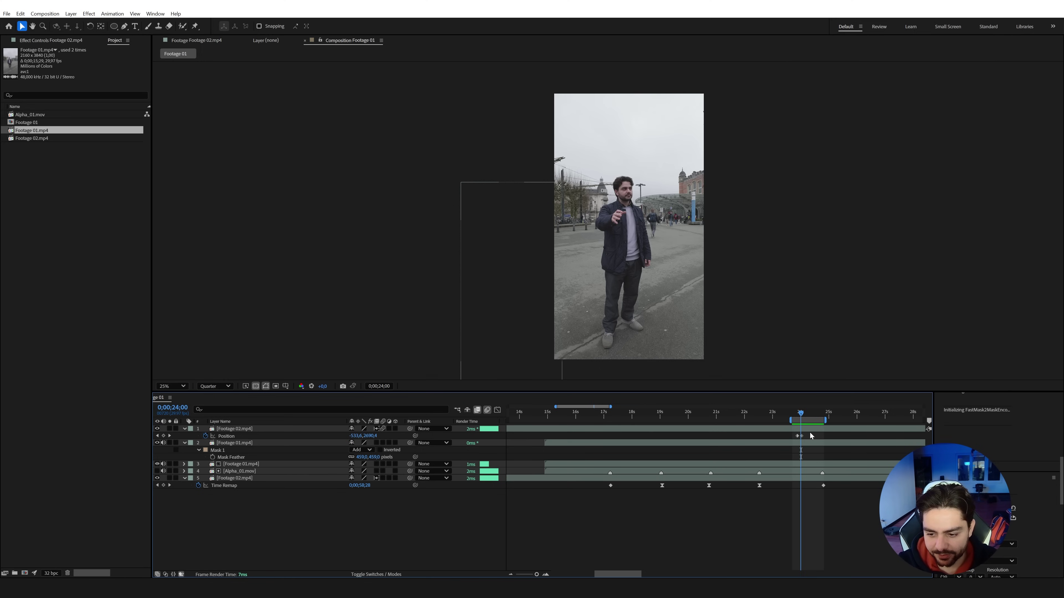
key("space")
- Shift all layers earlier together so the man's footage begins at the start of the composition
left_click_drag(790, 420, 395, 415)
left_click(510, 574)
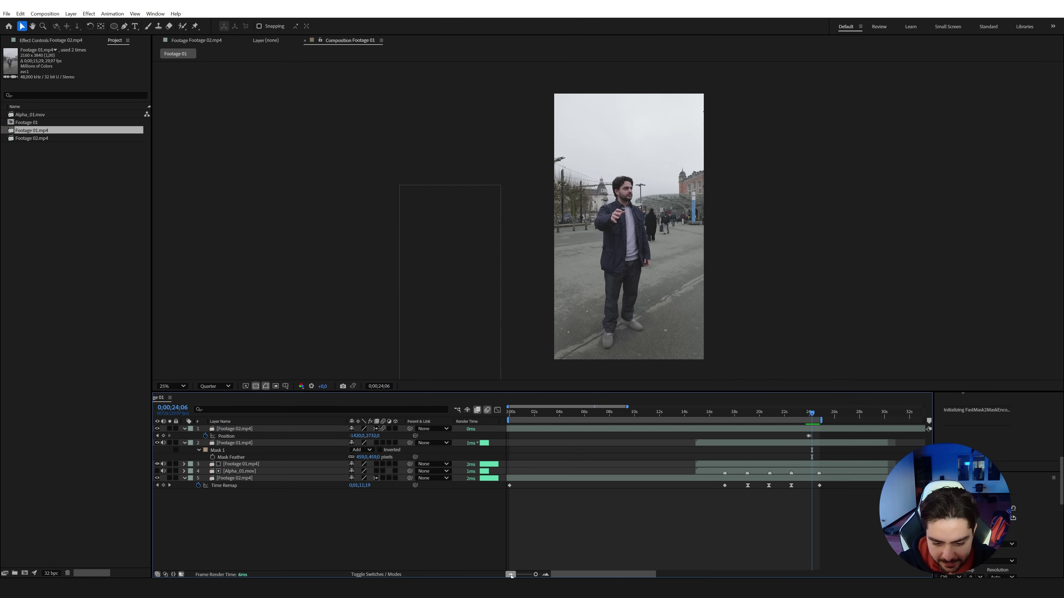
left_click(510, 574)
left_click(578, 478)
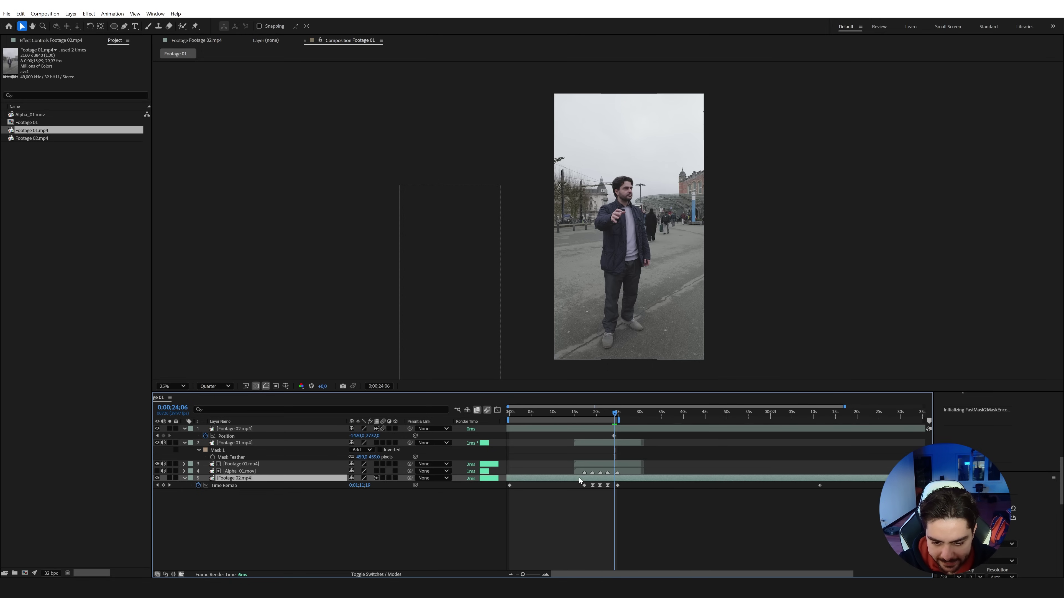
left_click(584, 428, "shift")
left_click(581, 412)
left_click_drag(579, 444, 511, 443)
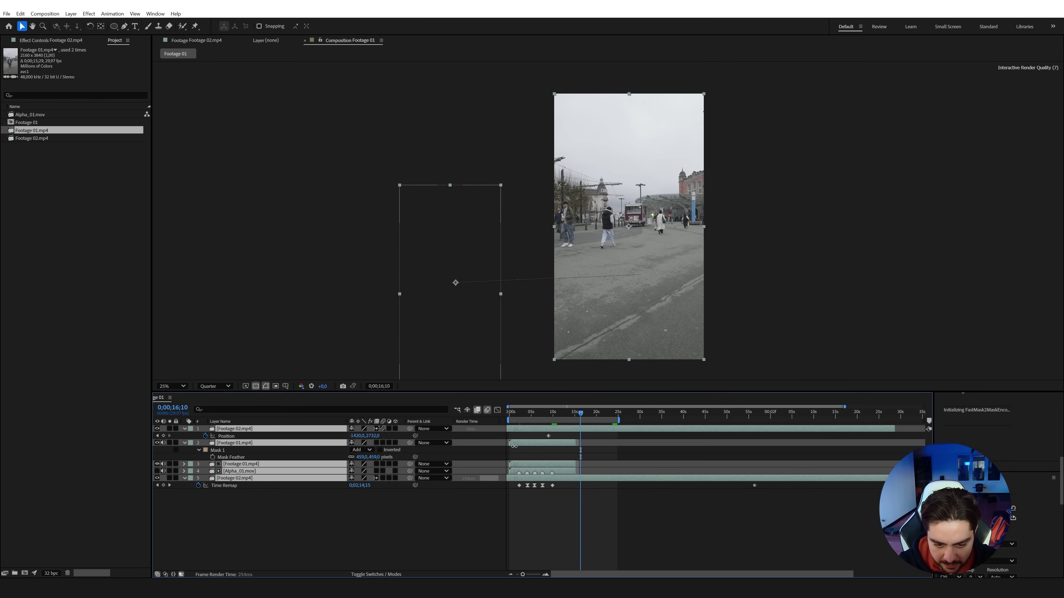
left_click(511, 413)
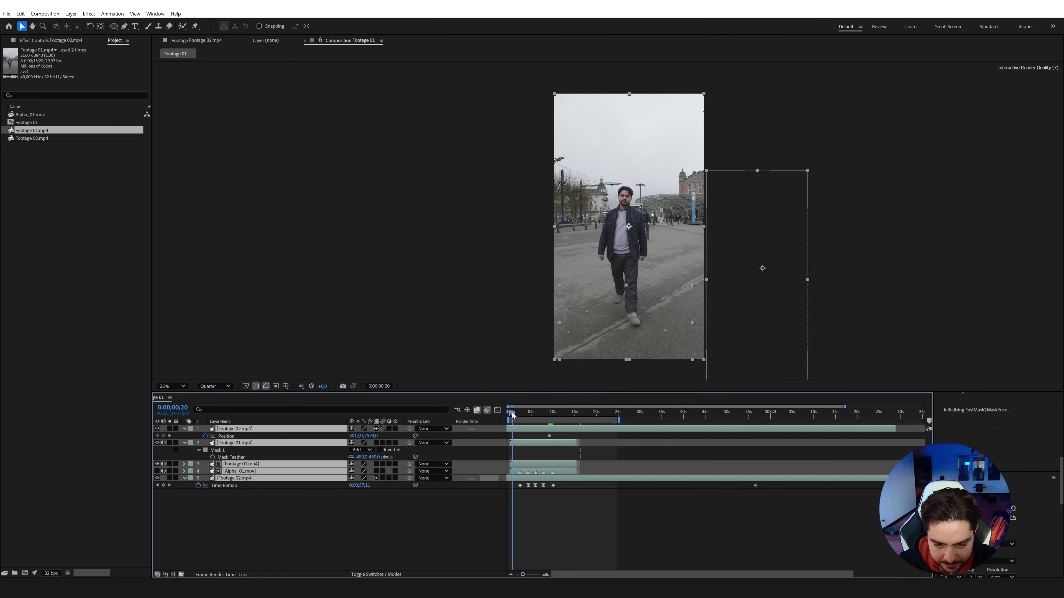
key("space")
key("space")
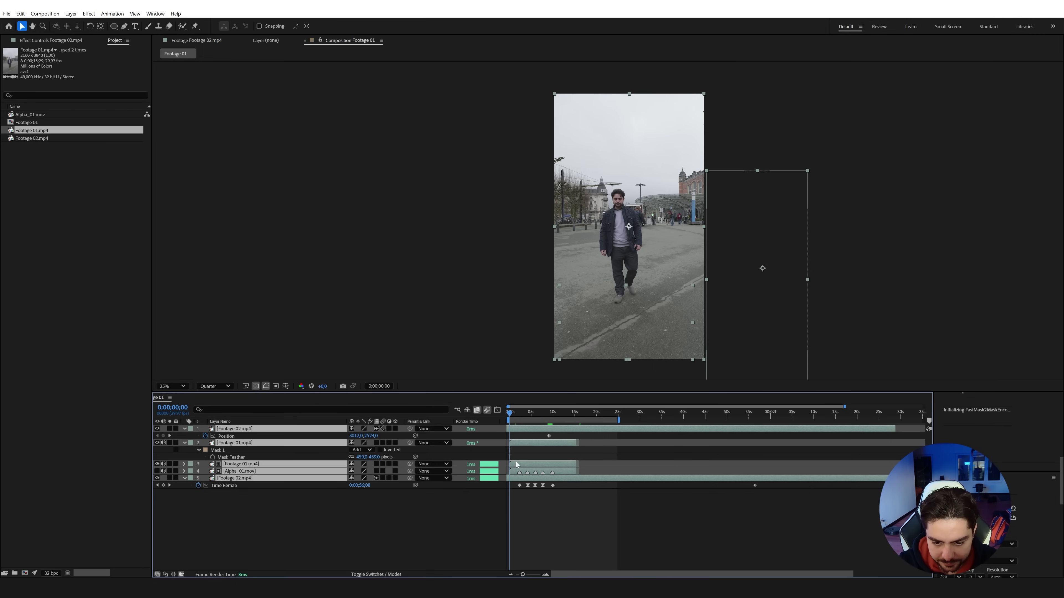
- End the work area at about 15 seconds, trim the composition to it, and play the result
left_click_drag(617, 420, 573, 431)
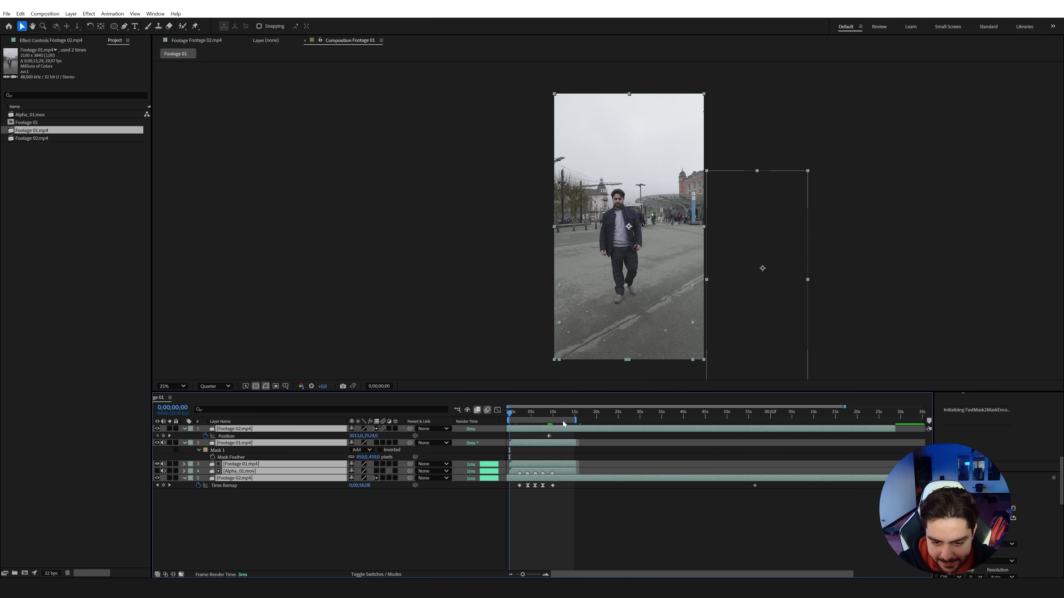
right_click(563, 423)
left_click(587, 447)
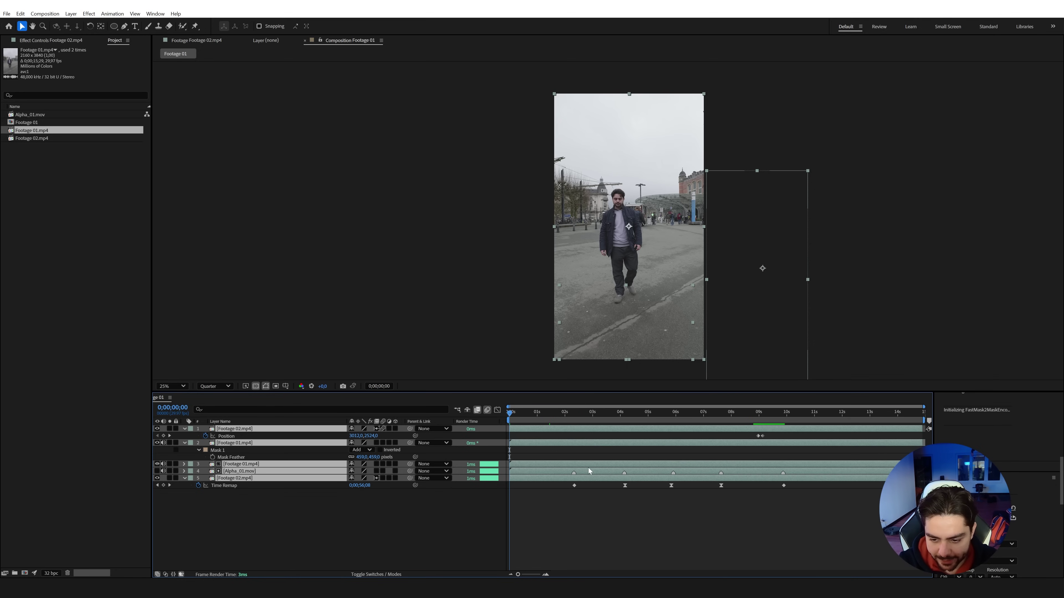
key("space")
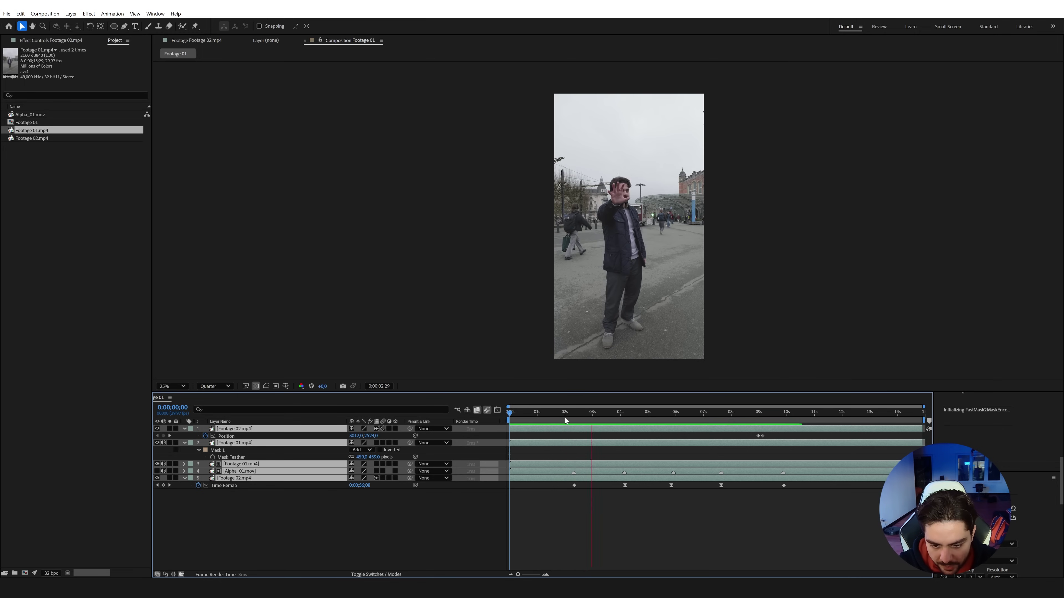
- Add a new adjustment layer above all layers, with the current time at the man's first gesture, 0;00;02;10
left_click_drag(564, 418, 575, 428)
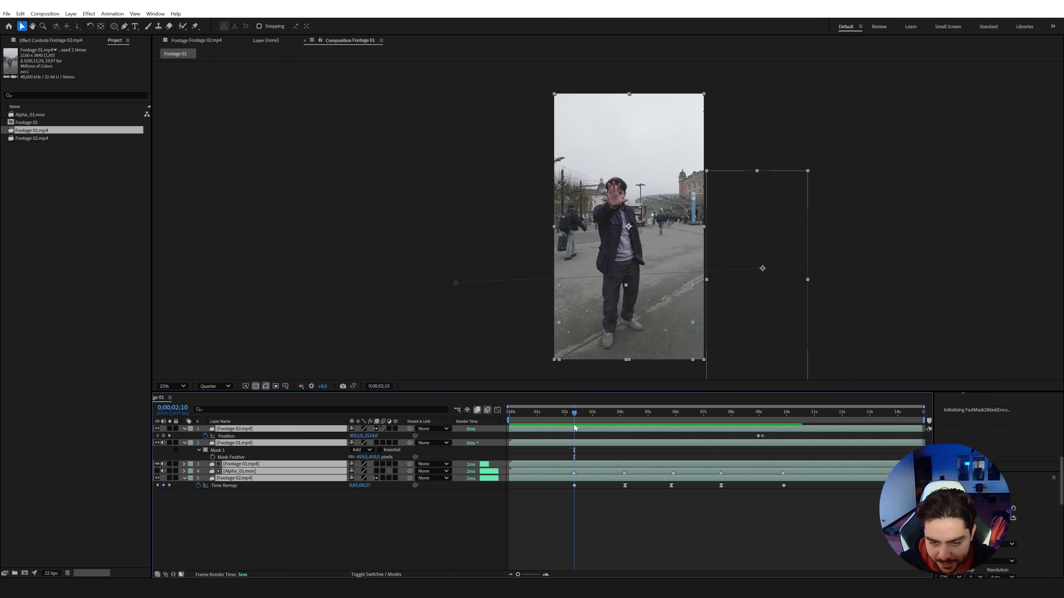
left_click(378, 508)
right_click(311, 504)
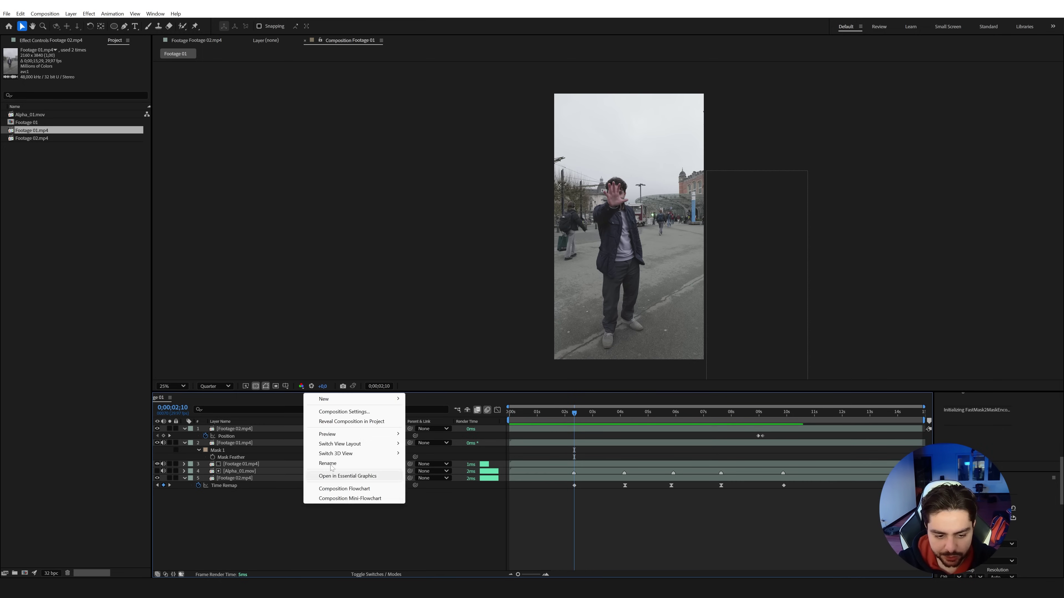
mouse_move(350, 401)
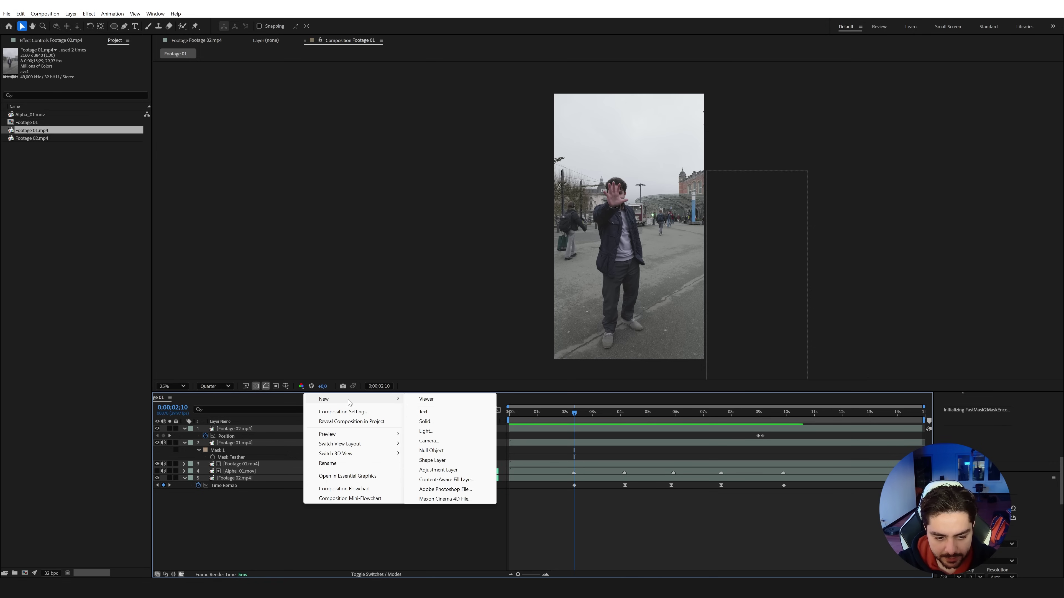
left_click(429, 471)
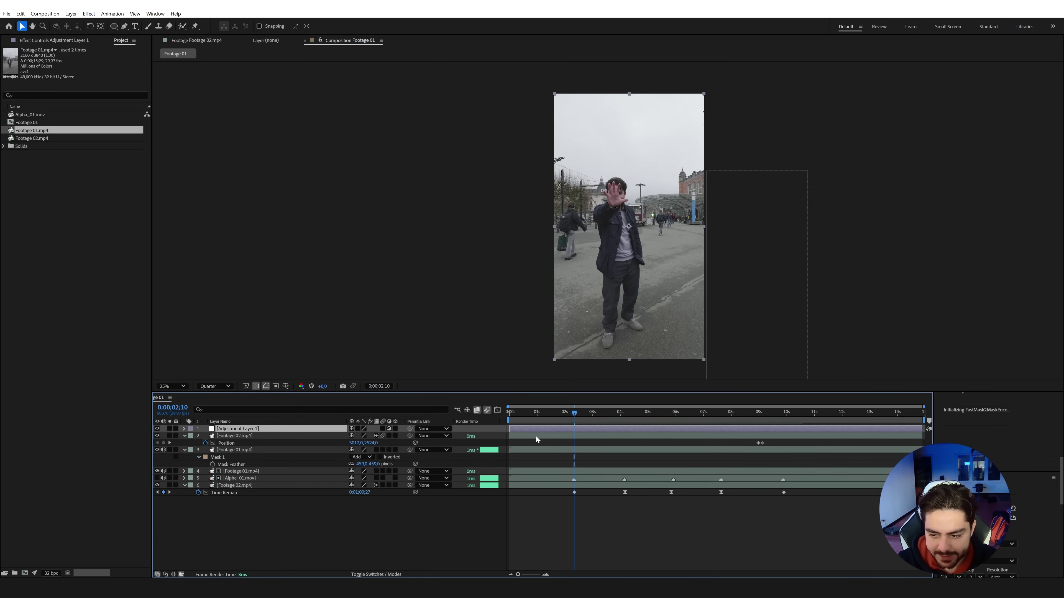
- Switch to the All Panels workspace and close the Footage 02.mp4 viewer
left_click(155, 14)
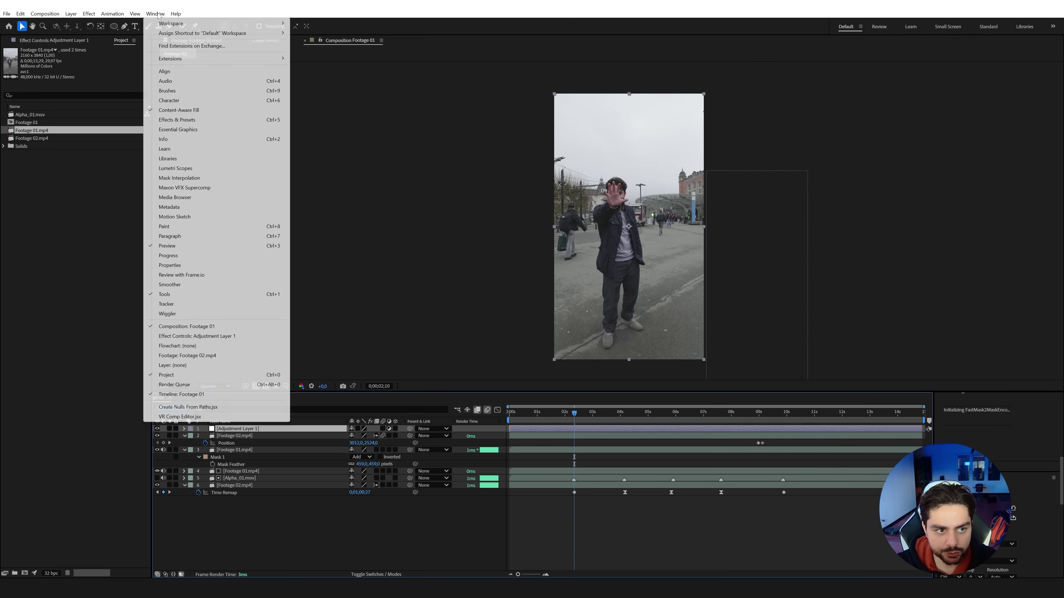
mouse_move(163, 24)
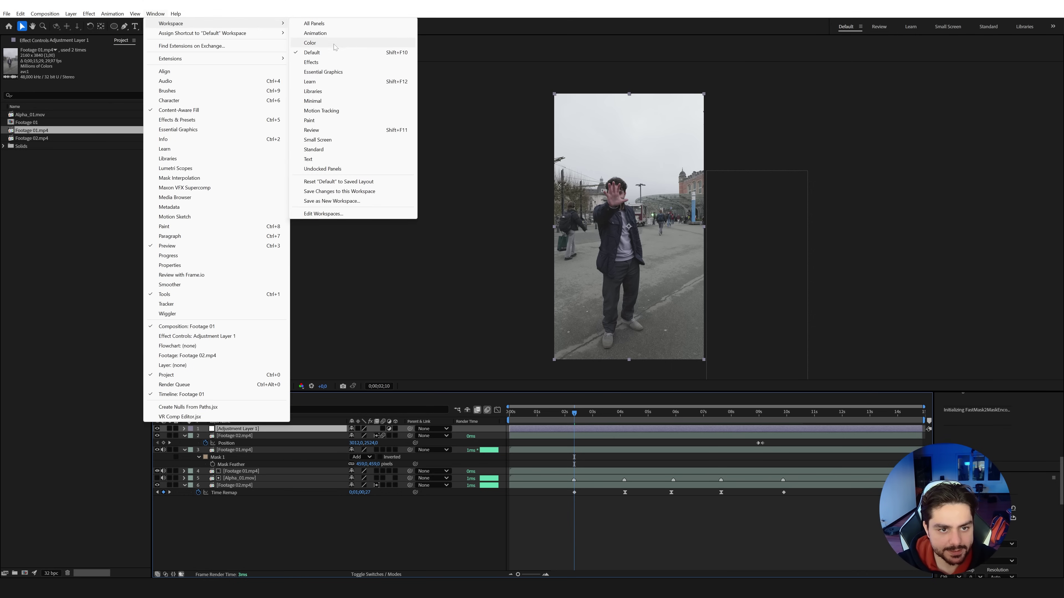
left_click(317, 24)
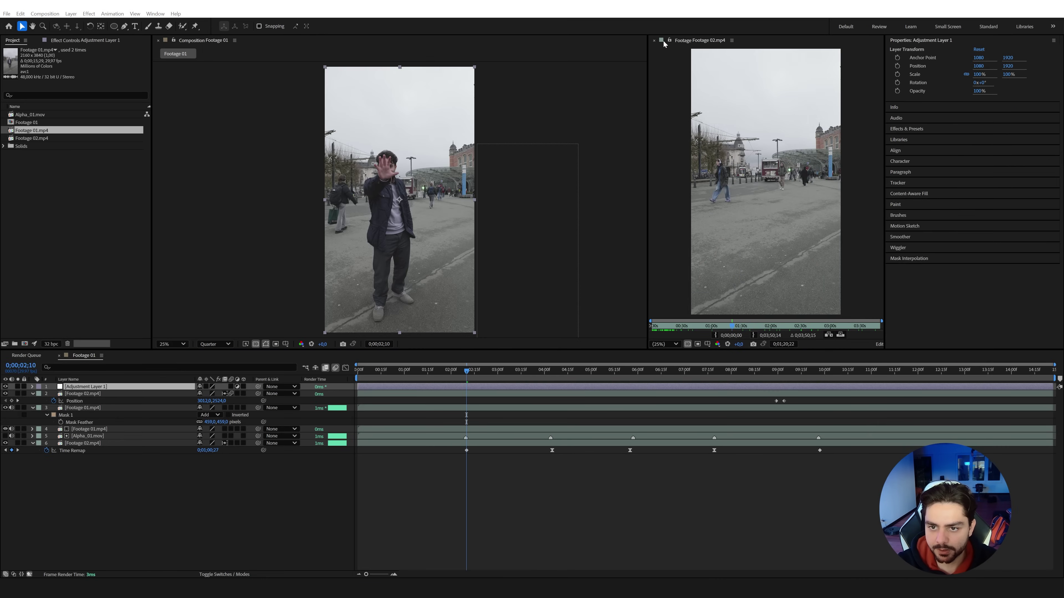
left_click(654, 40)
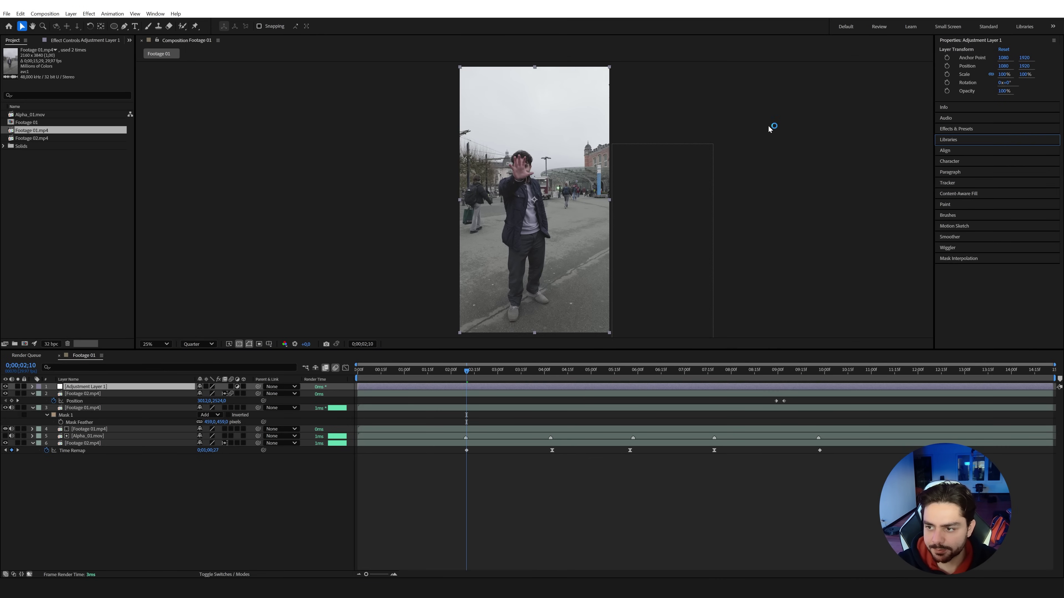
- Find the FilmBro_Quick_Shake preset with the search term "quick" and apply it to the adjustment layer
left_click(962, 128)
left_click(961, 85)
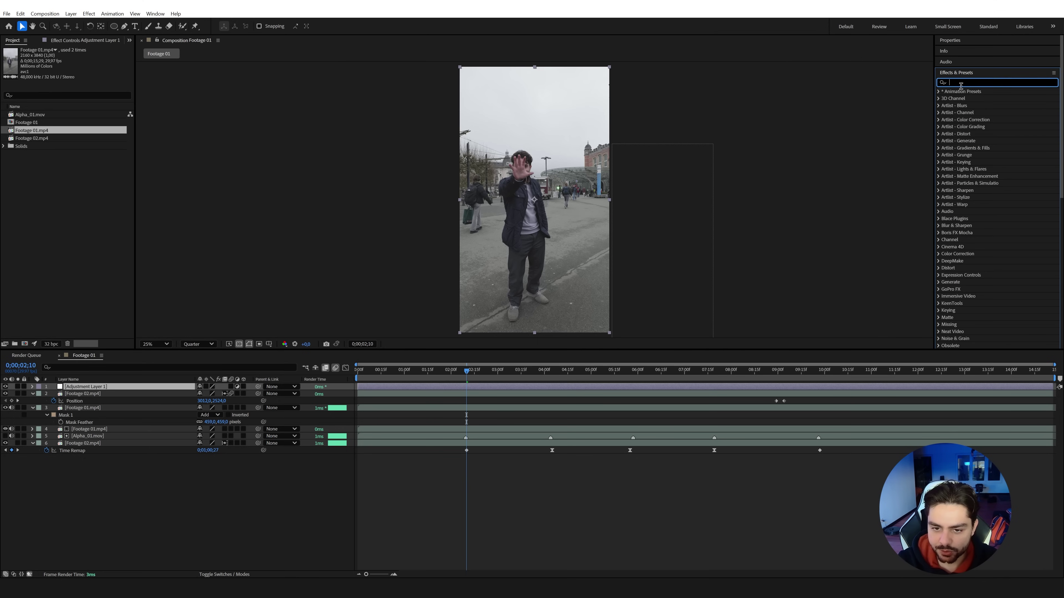
type("quick")
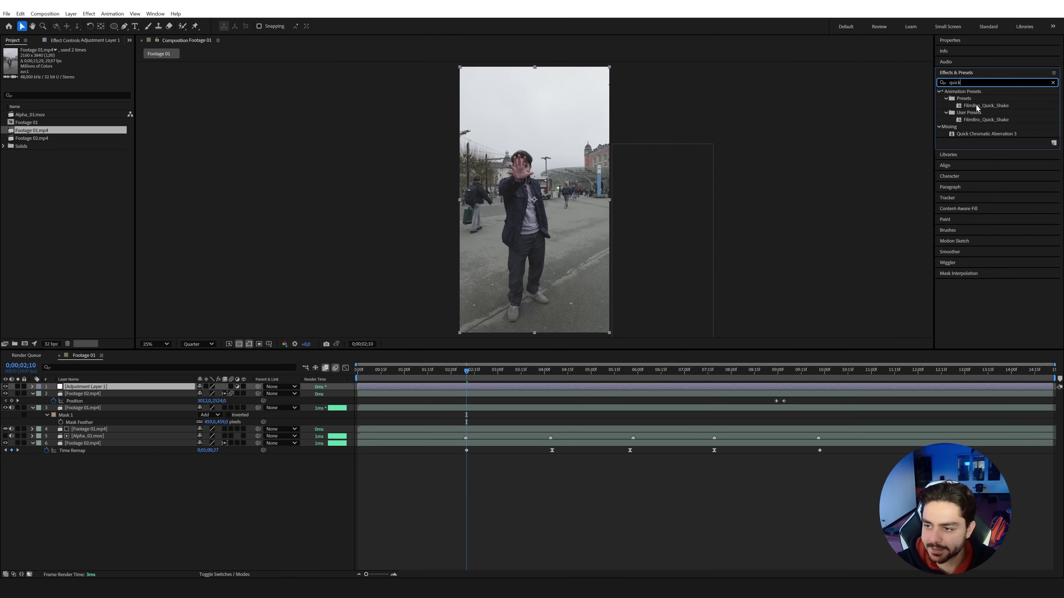
left_click_drag(976, 105, 468, 386)
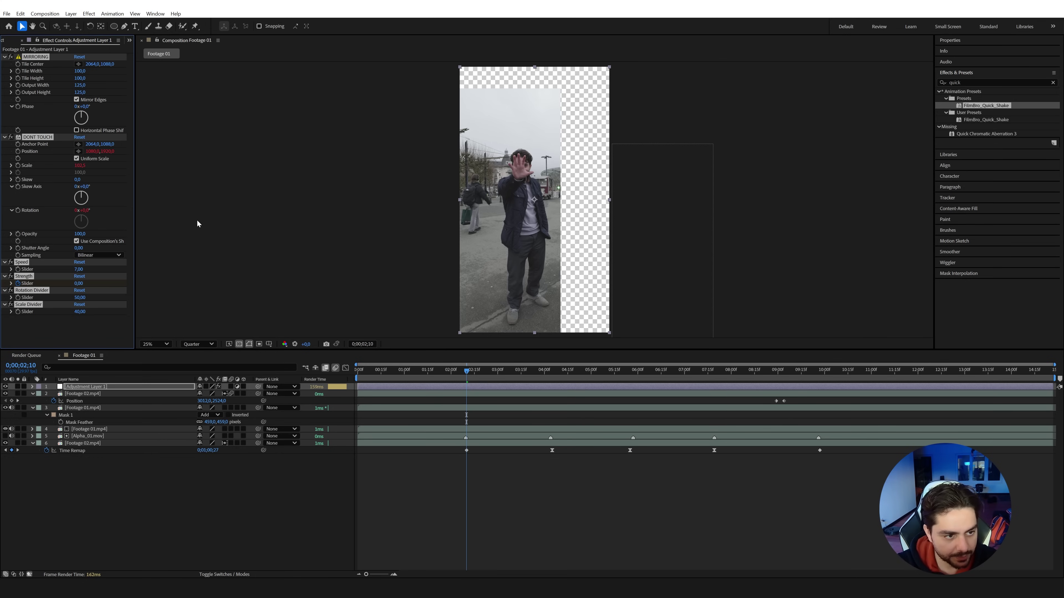
- Reset the MIRRORING effect's Tile Center and the DONT TOUCH effect's Anchor Point to 1080, 1920
right_click(36, 65)
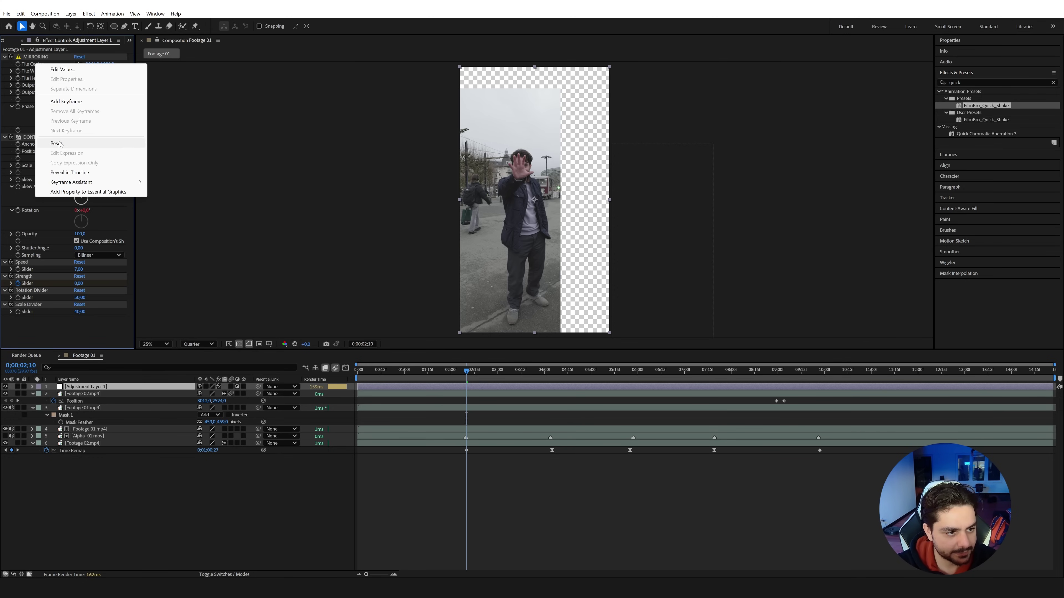
left_click(37, 144)
right_click(38, 146)
left_click(55, 222)
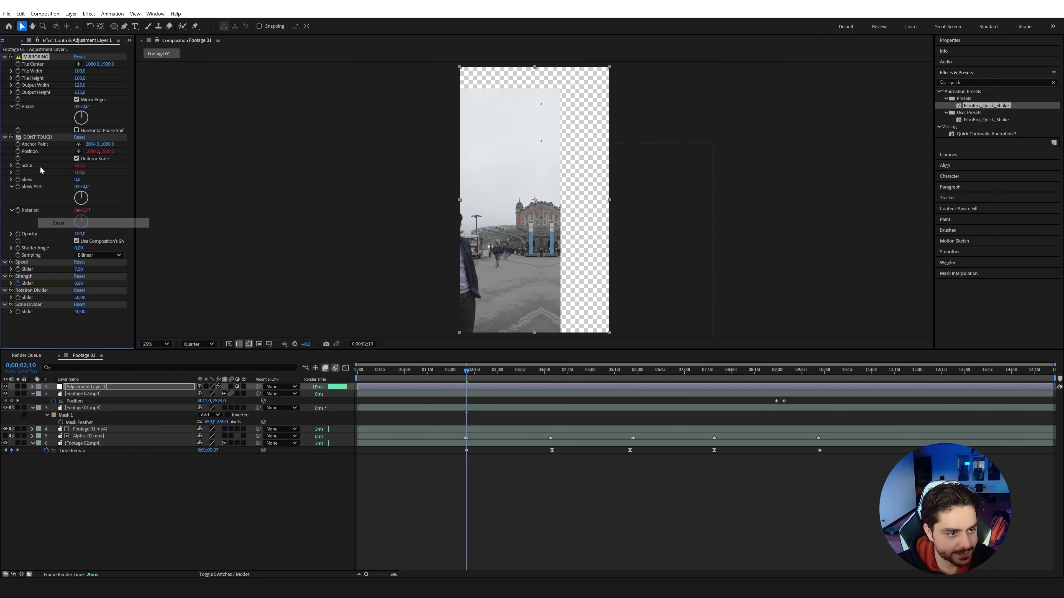
right_click(34, 154)
left_click(55, 233)
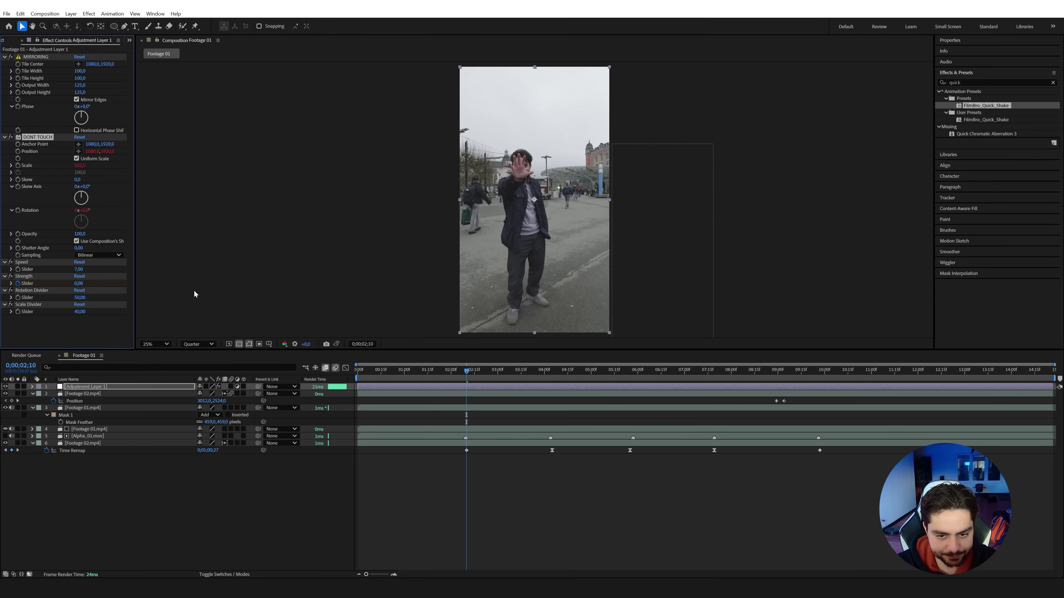
- Move the adjustment layer's Strength keyframes together one frame earlier so the peak keyframe sits at 0;00;02;10
key("u")
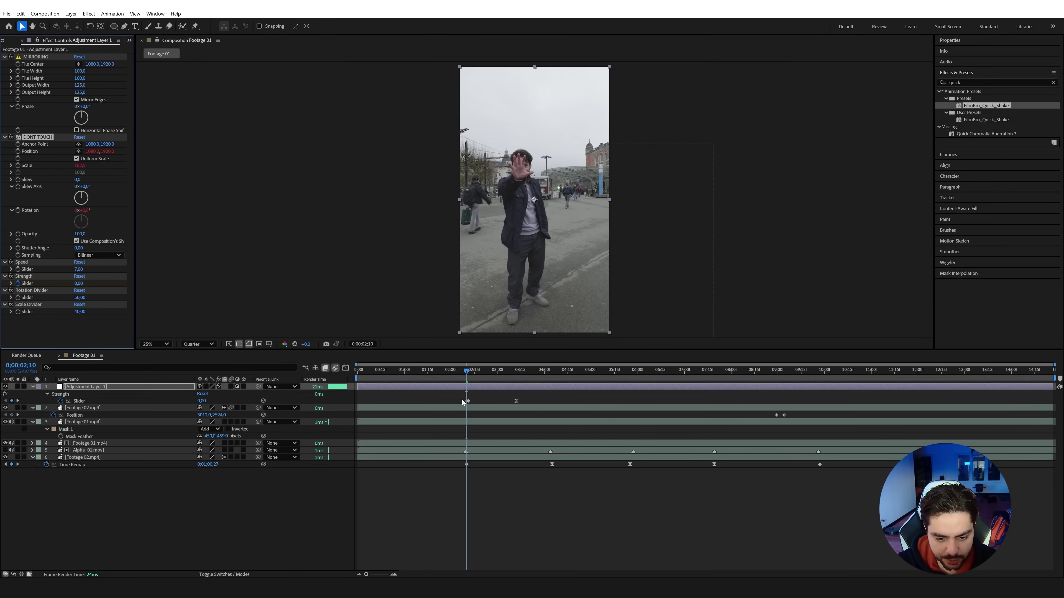
left_click(395, 574)
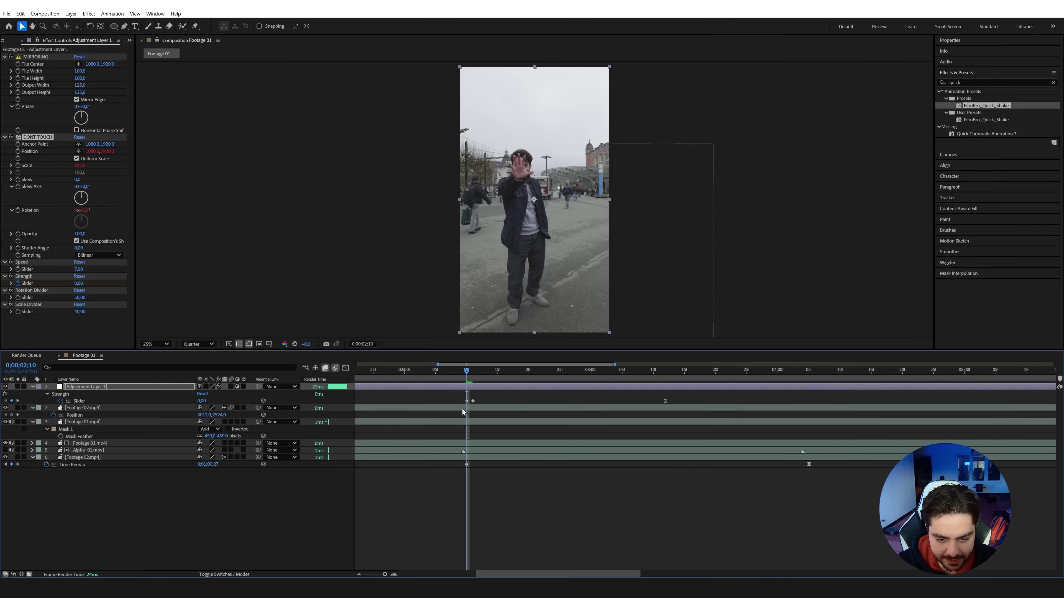
left_click_drag(455, 397, 668, 413)
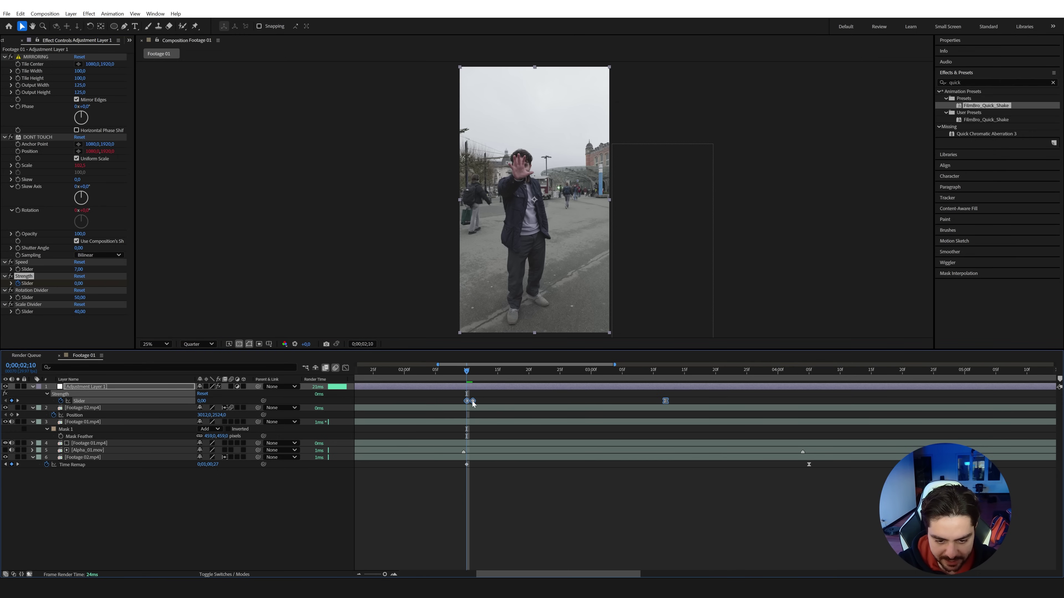
left_click_drag(473, 404, 467, 403)
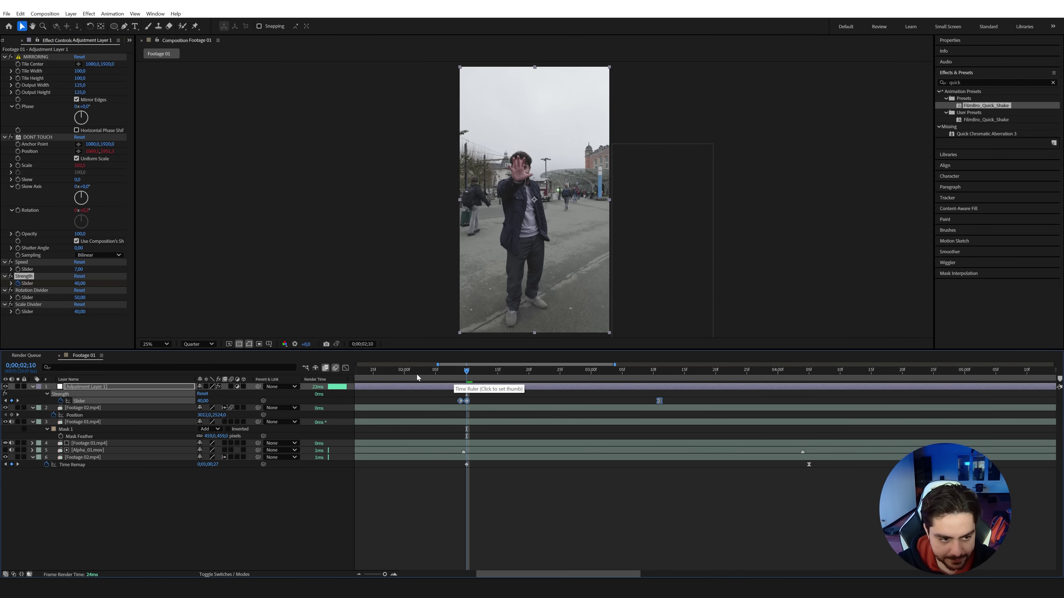
- Disable Use Composition's Shutter Angle in the DONT TOUCH effect and set its Shutter Angle to 180
left_click(87, 331)
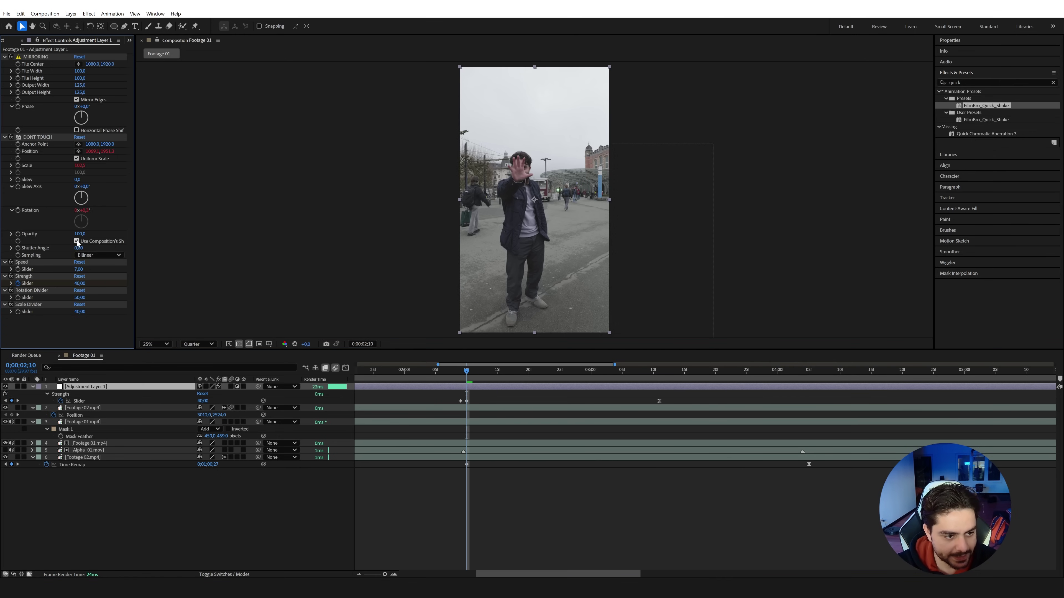
left_click(77, 241)
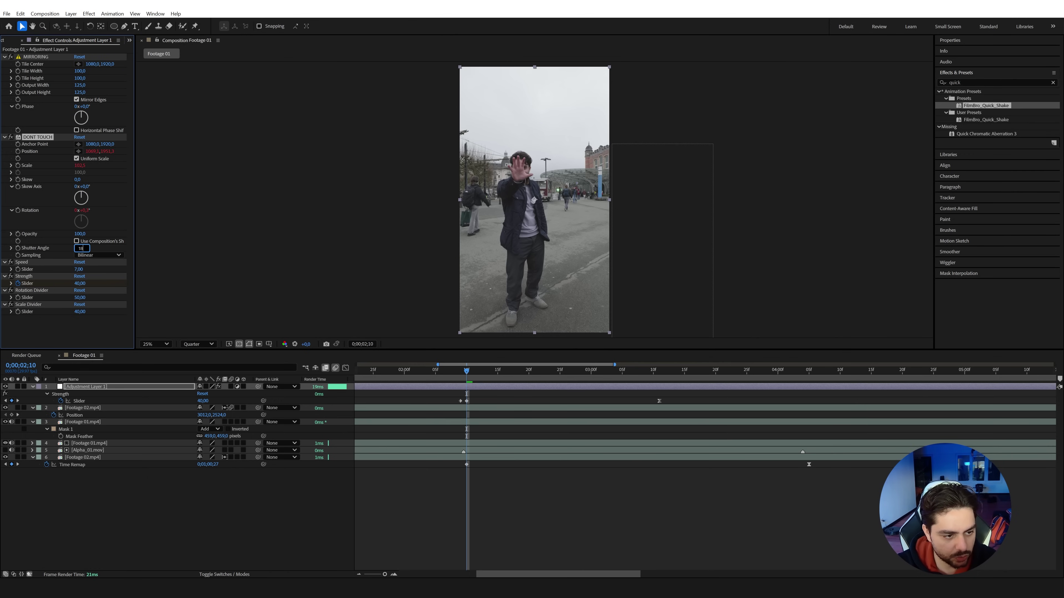
key("Return")
- Set the work area from 0;00;02;02 to 0;00;03;14 and preview the shake, finishing at 0;00;02;10
left_click_drag(460, 373, 415, 378)
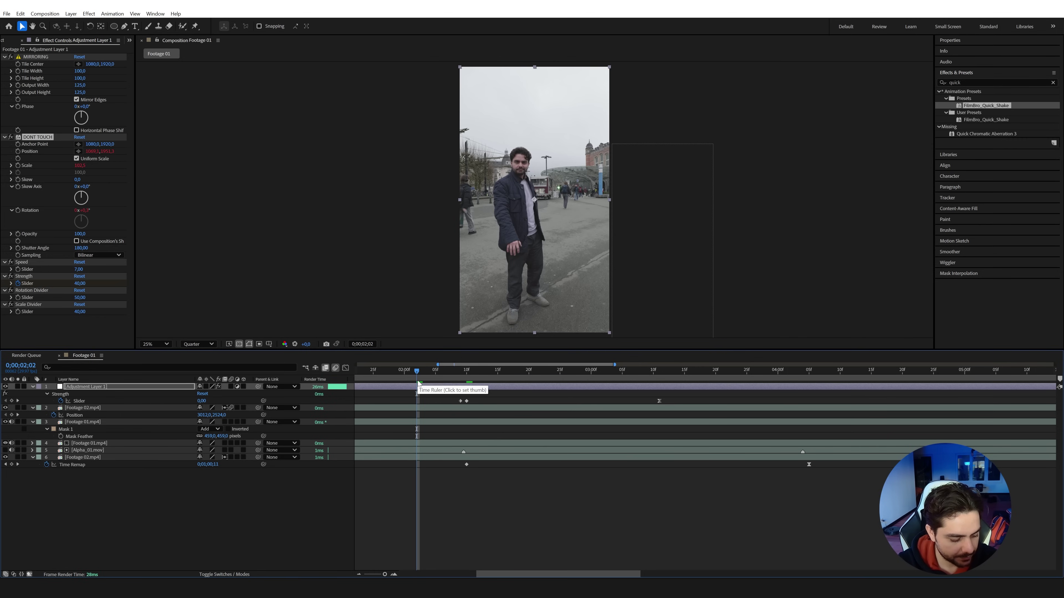
key("b")
left_click(680, 376)
key("n")
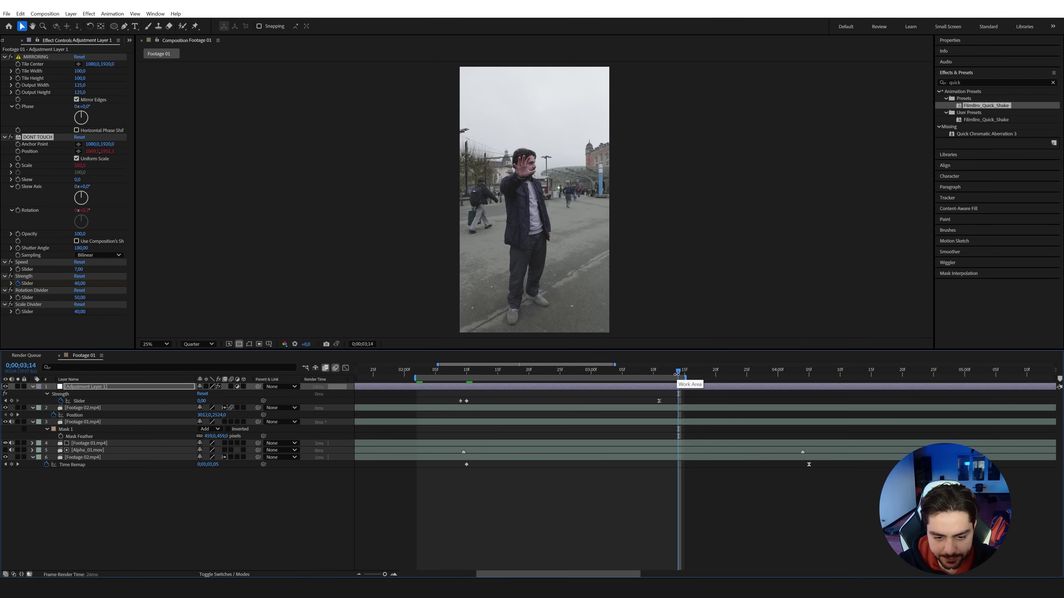
key("space")
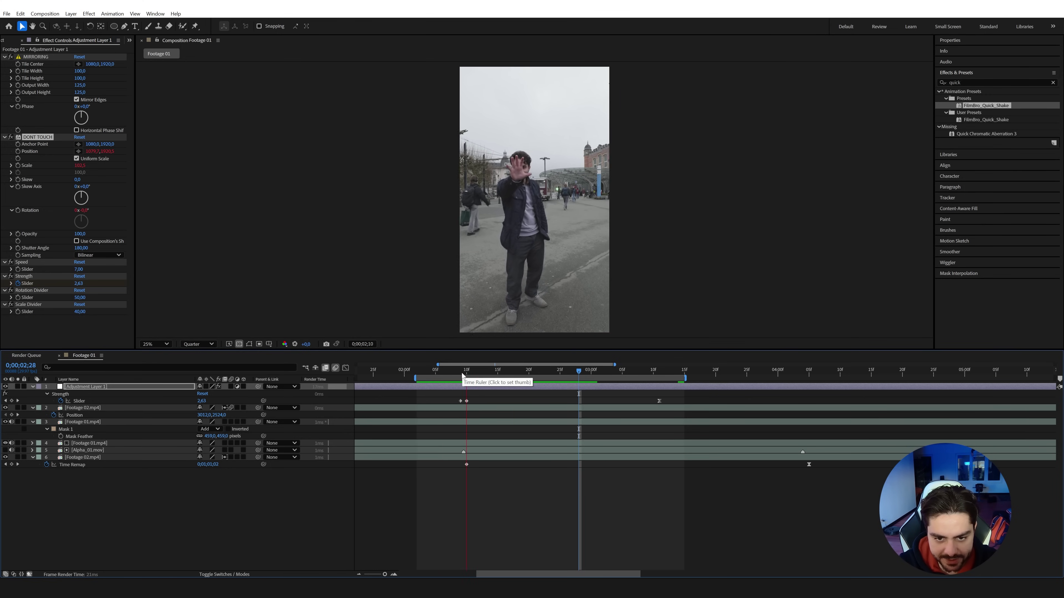
key("space")
key("Page_Down")
key("Page_Down")
key("Page_Down")
key("Page_Down")
key("Page_Down")
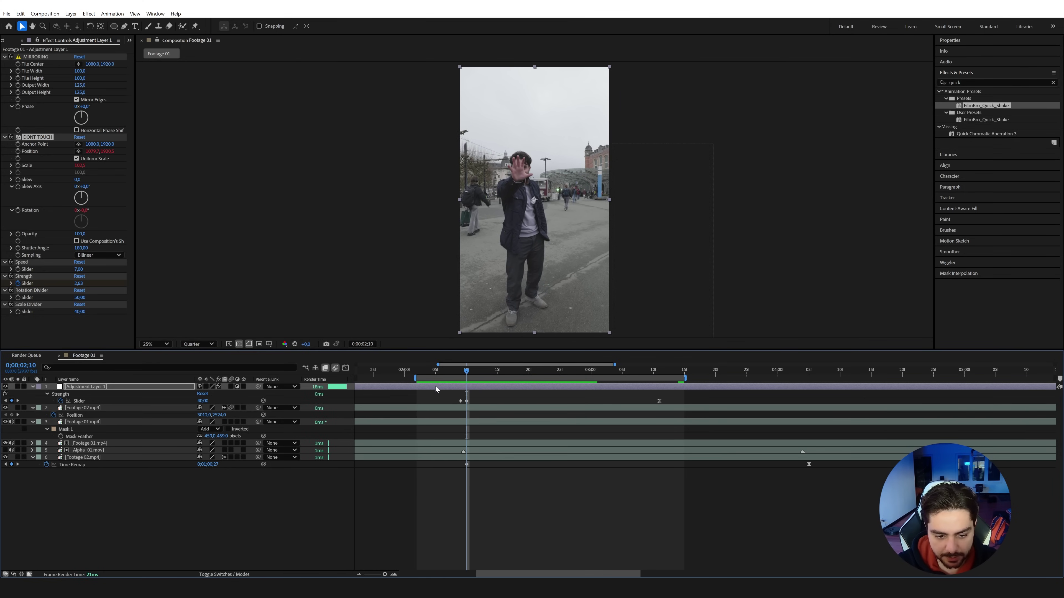
- Apply VR Chromatic Aberrations with Stereoscopic - Over/Under frame layout to the adjustment layer and keyframe its Red and Blue aberration at 0;00;02;10
left_click(976, 82)
type("vr")
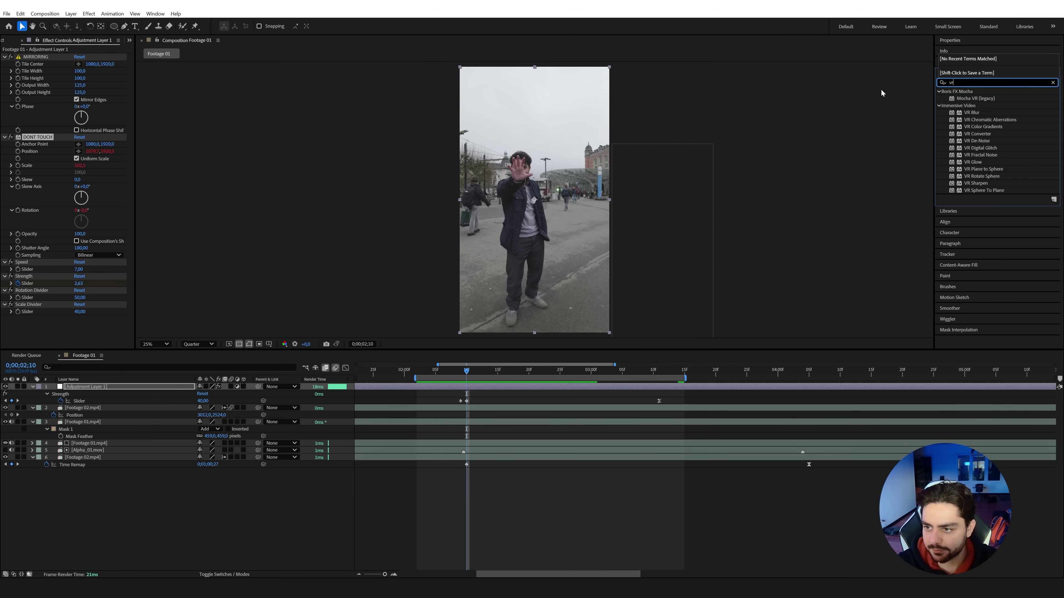
type(" ch")
left_click_drag(992, 102, 477, 389)
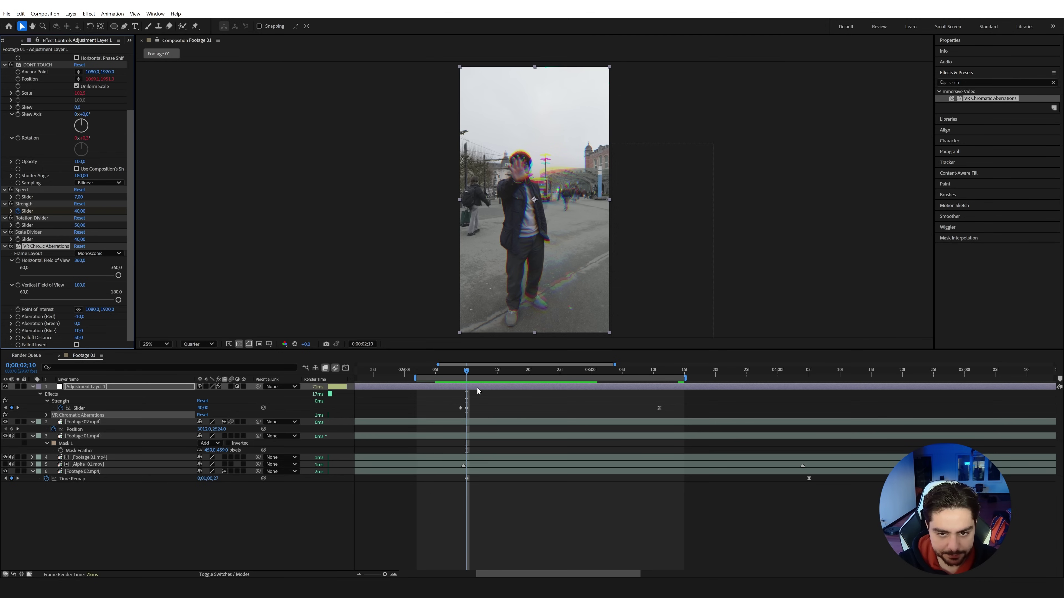
left_click(97, 253)
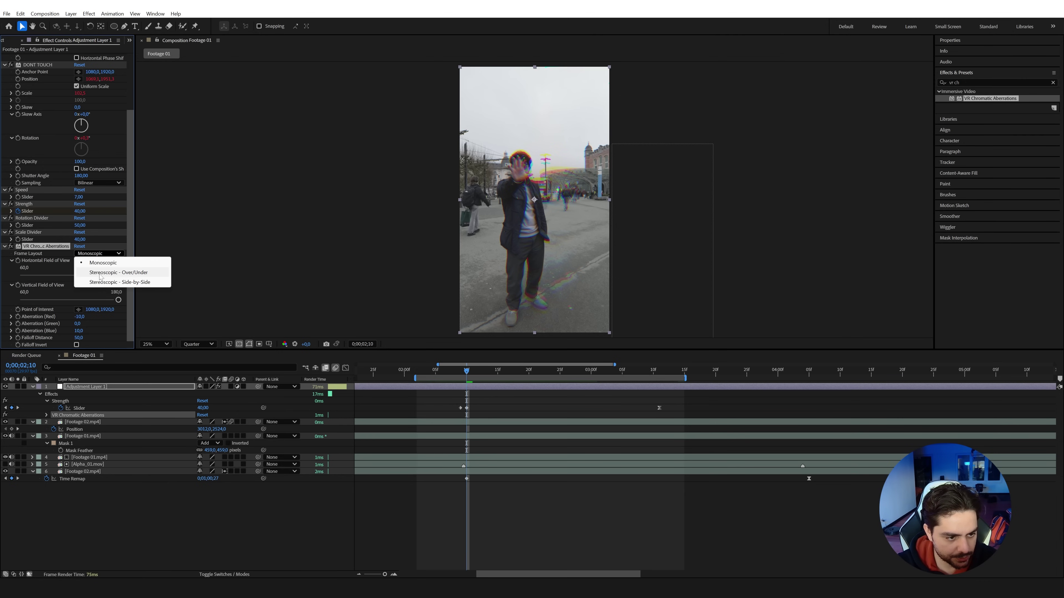
left_click(102, 273)
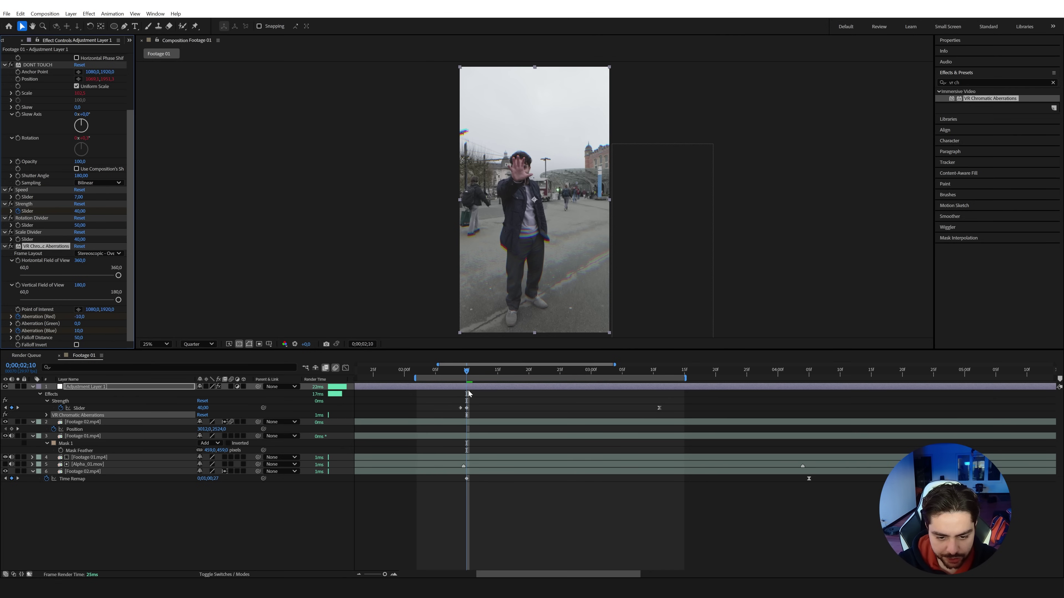
- Set Aberration (Red) and Aberration (Blue) to 0 one frame before the peak, at 0;00;02;09
key("Page_Up")
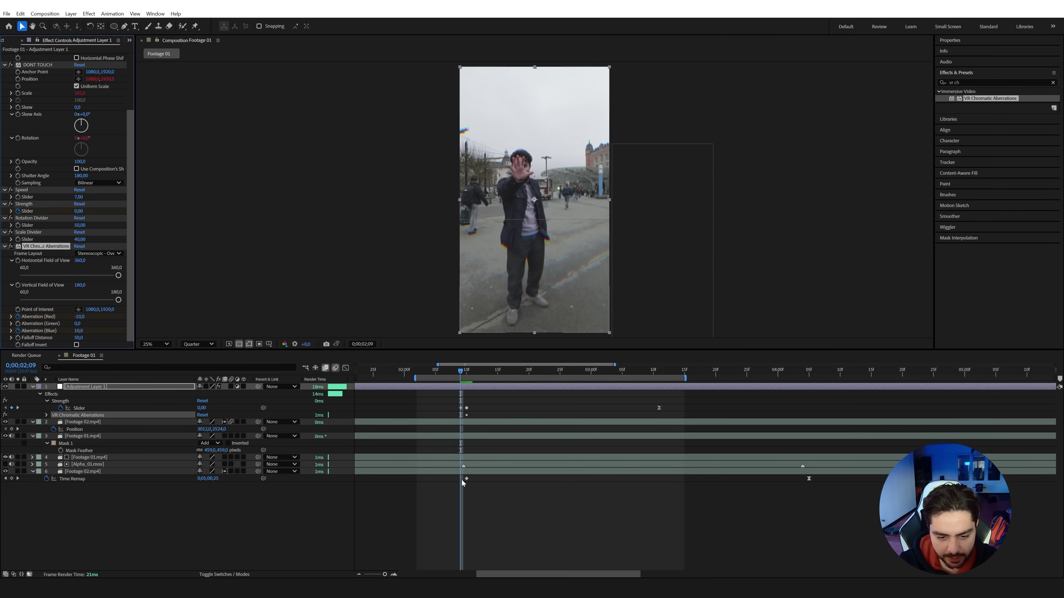
type("0")
key("Return")
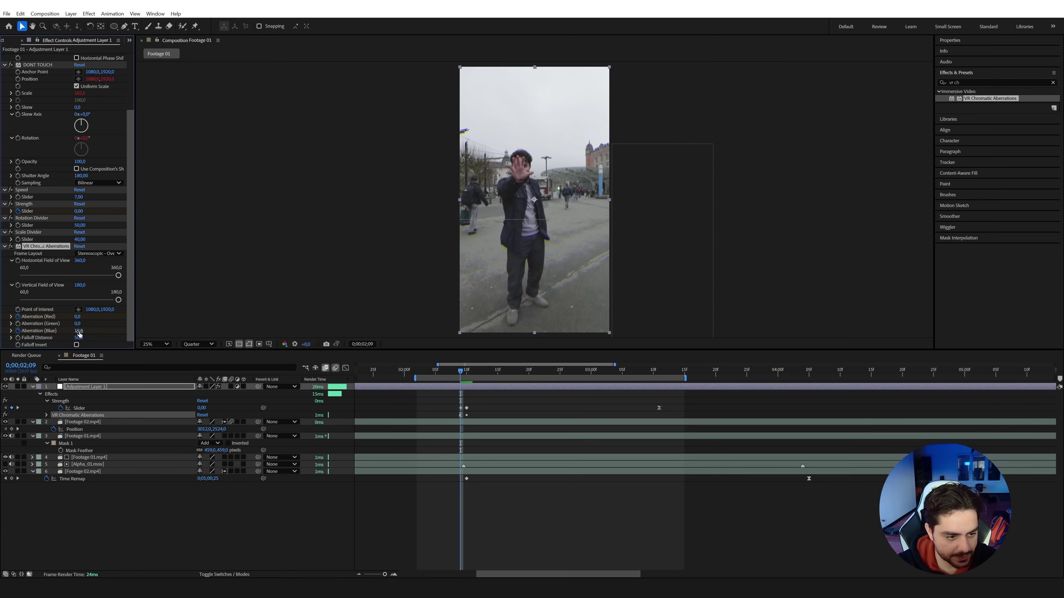
key("Page_Down")
key("Page_Down")
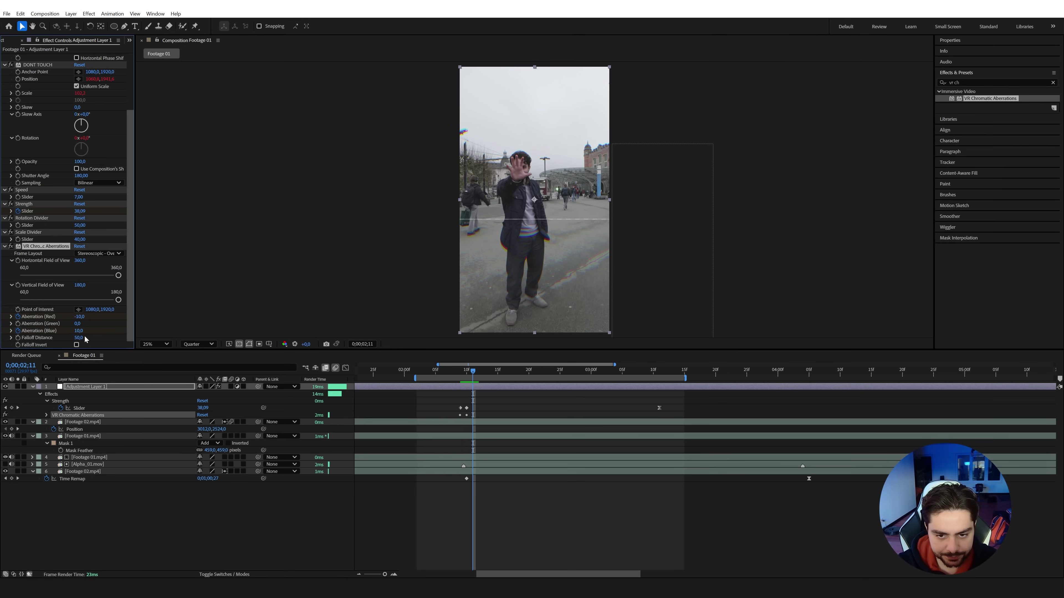
- Set Aberration (Red) and Aberration (Blue) to 0 at the last Strength keyframe, 0;00;03;11
left_click_drag(416, 377, 421, 378)
left_click(535, 371)
left_click_drag(543, 381, 660, 389)
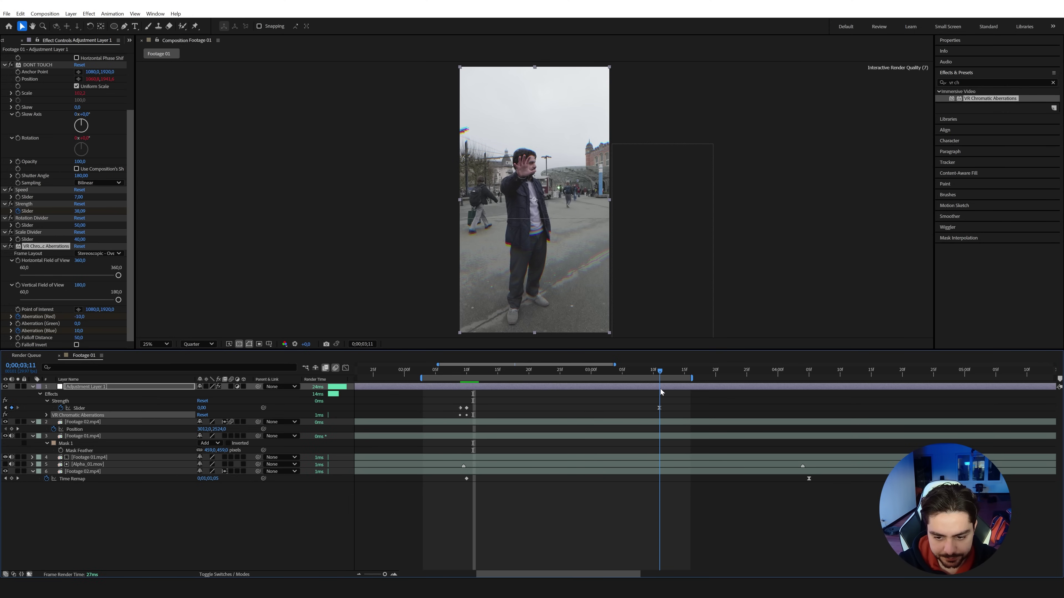
left_click(80, 317)
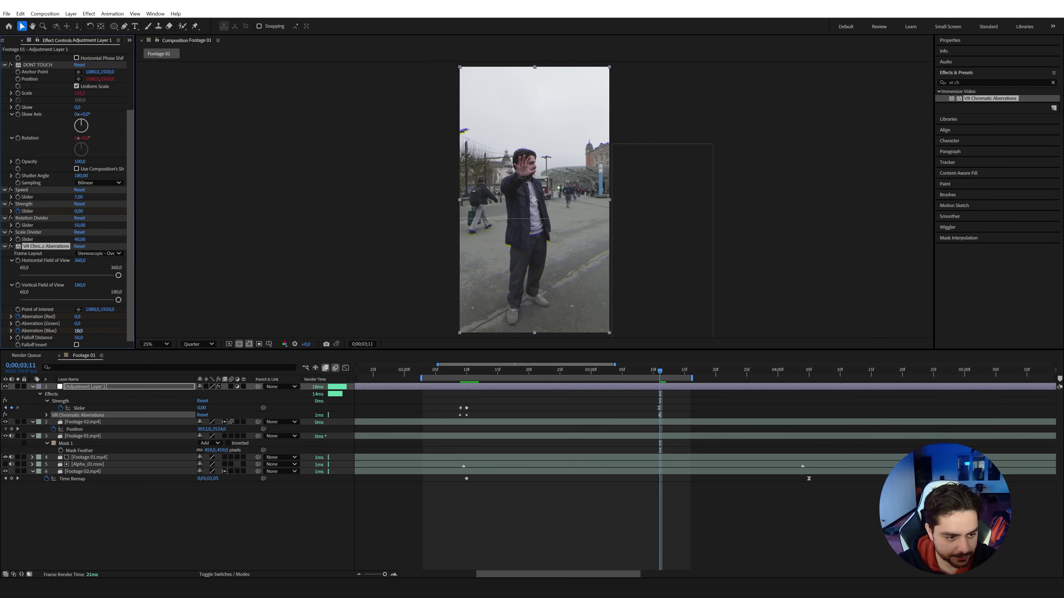
- Apply Easy Ease to the final Aberration (Red) and Aberration (Blue) keyframes at 0;00;03;11
key("u")
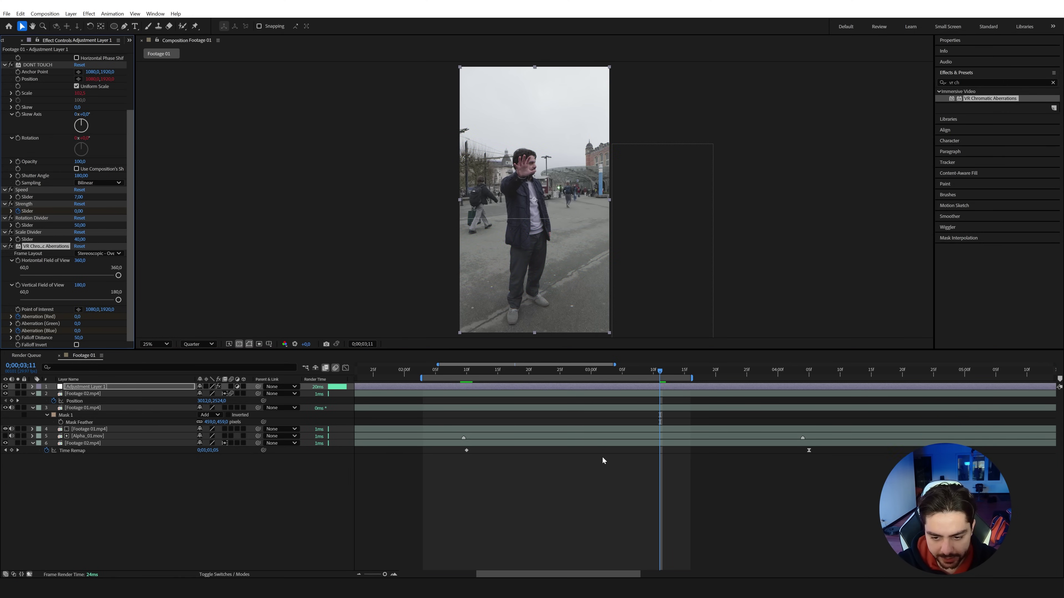
right_click(660, 422)
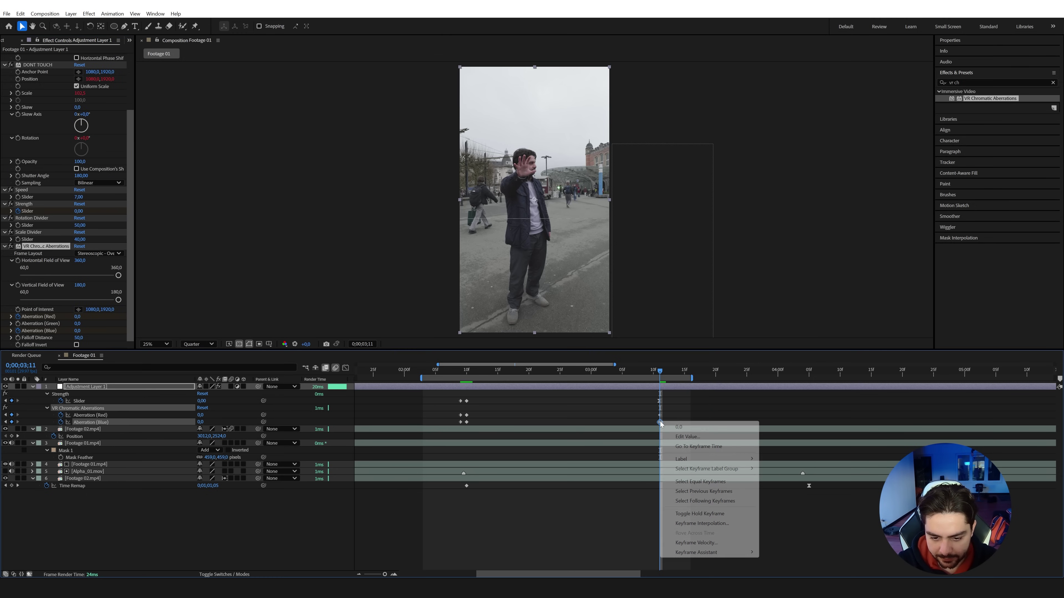
mouse_move(708, 552)
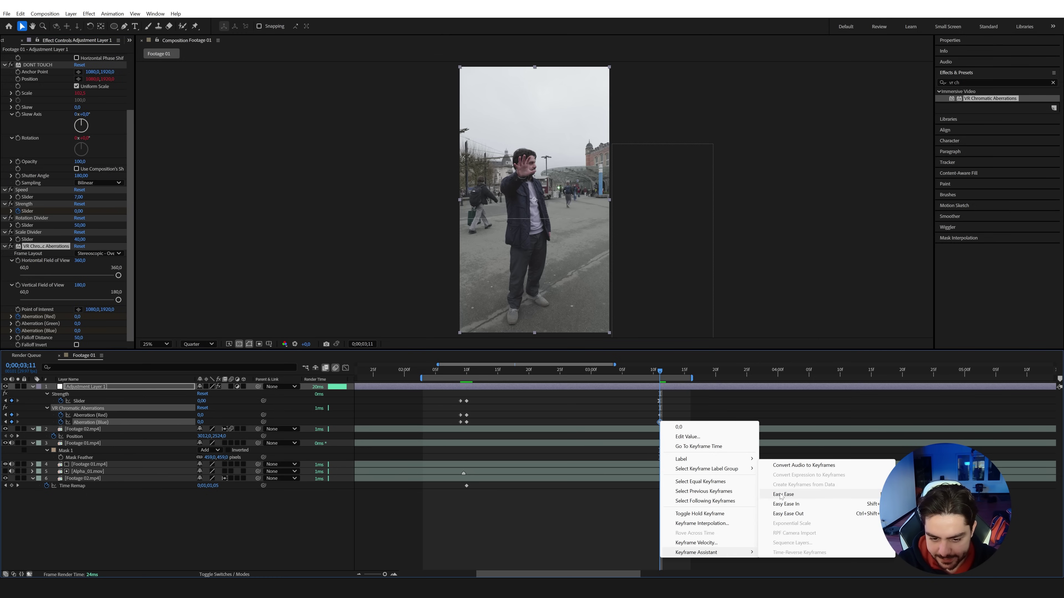
left_click(787, 504)
right_click(661, 415)
mouse_move(704, 546)
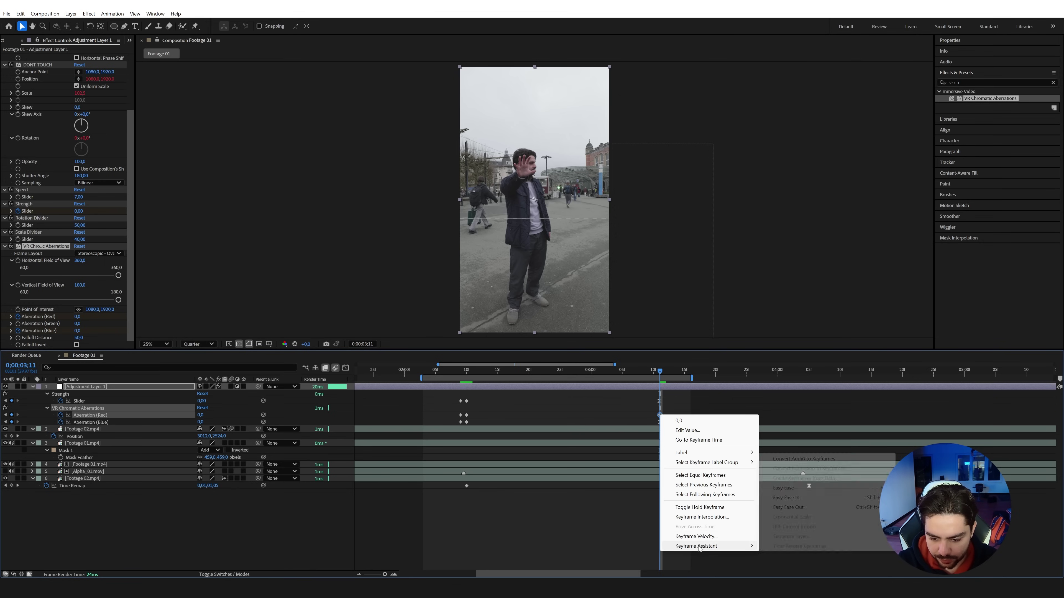
left_click(777, 490)
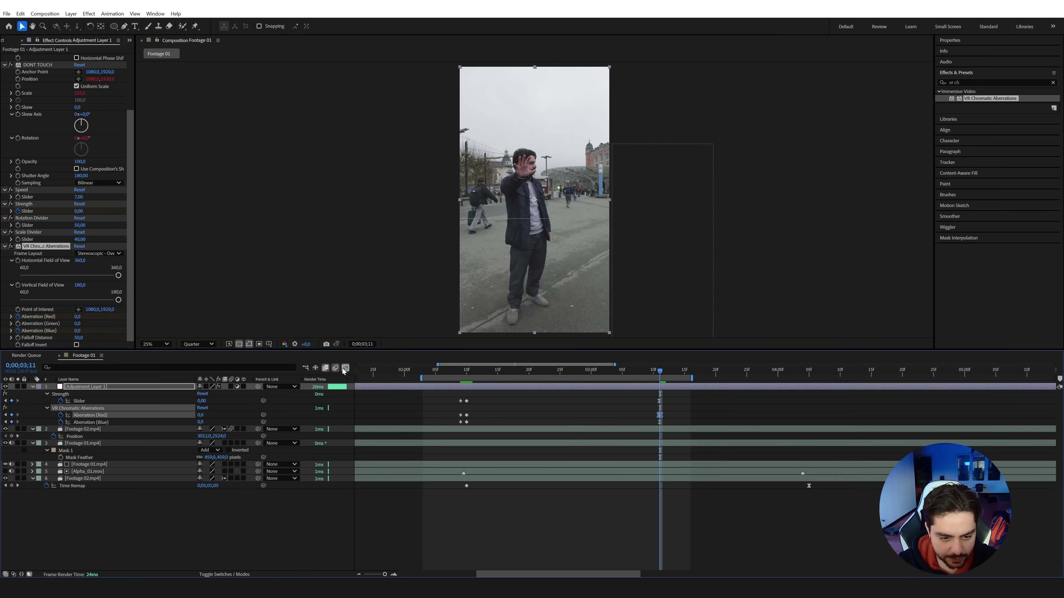
- Lengthen the ease into the final Aberration (Red) and Aberration (Blue) keyframes on their speed curves in the Graph Editor
left_click(345, 368)
left_click(93, 422, "shift")
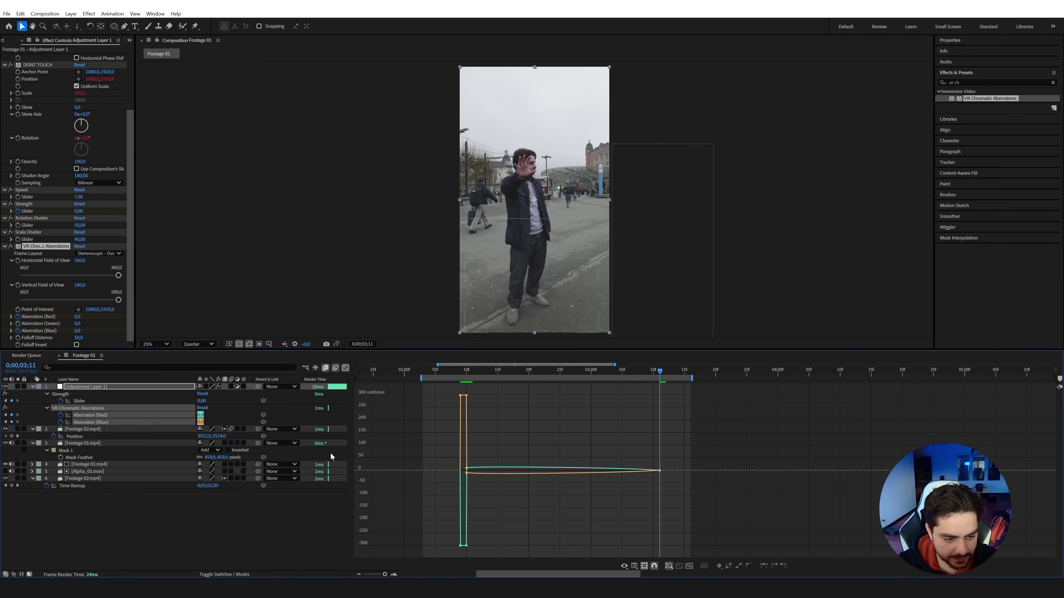
left_click_drag(694, 449, 547, 473)
left_click(345, 368)
- Apply Turbulent Displace with Size 147 to the adjustment layer and keyframe its Amount of 50 at 0;00;02;10
left_click_drag(468, 369, 468, 403)
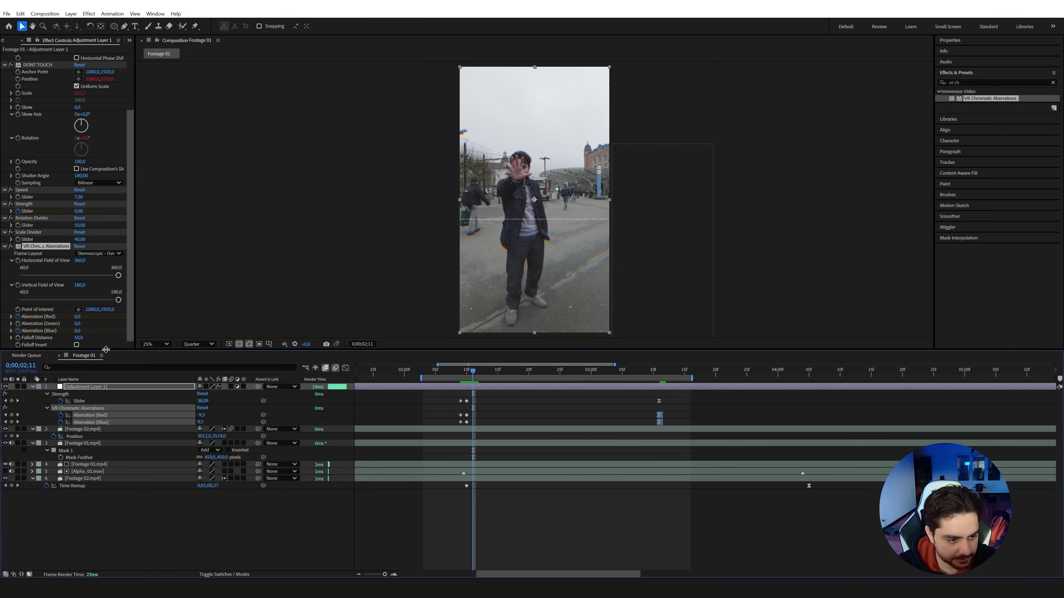
key("Page_Up")
left_click(970, 79)
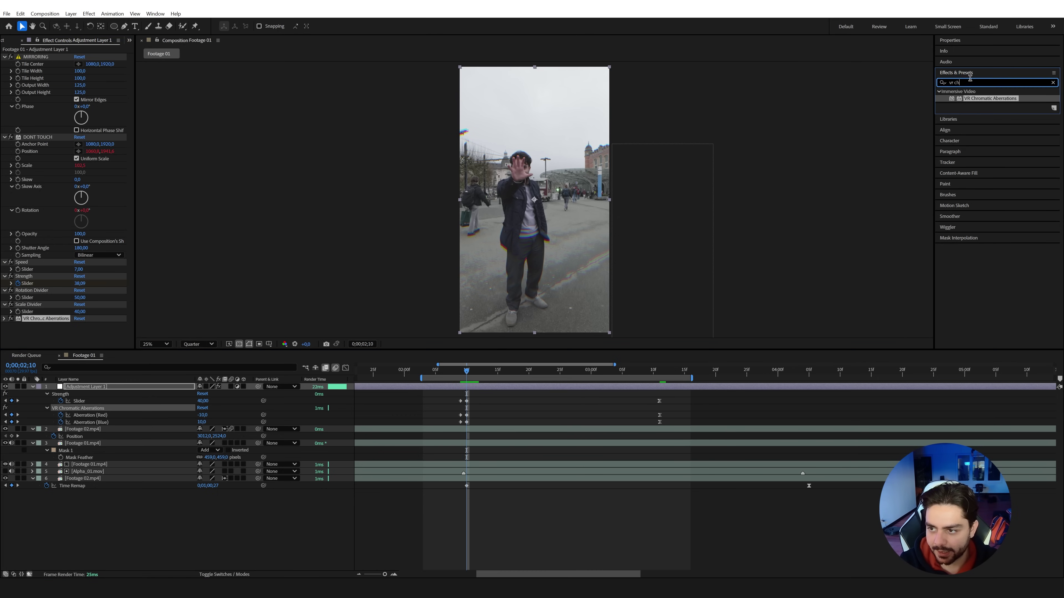
type("turbul")
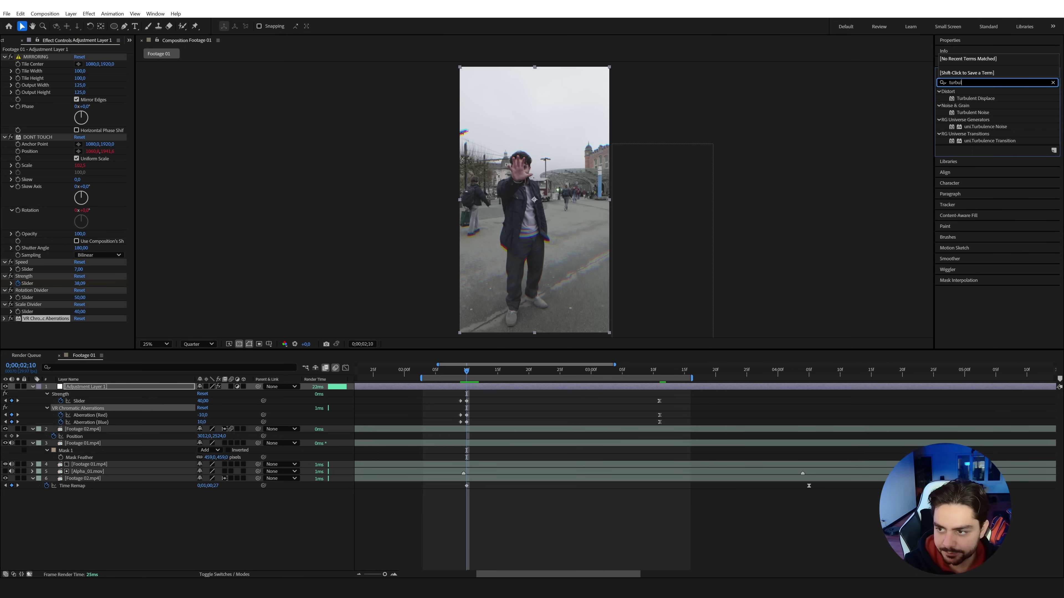
left_click_drag(976, 98, 476, 388)
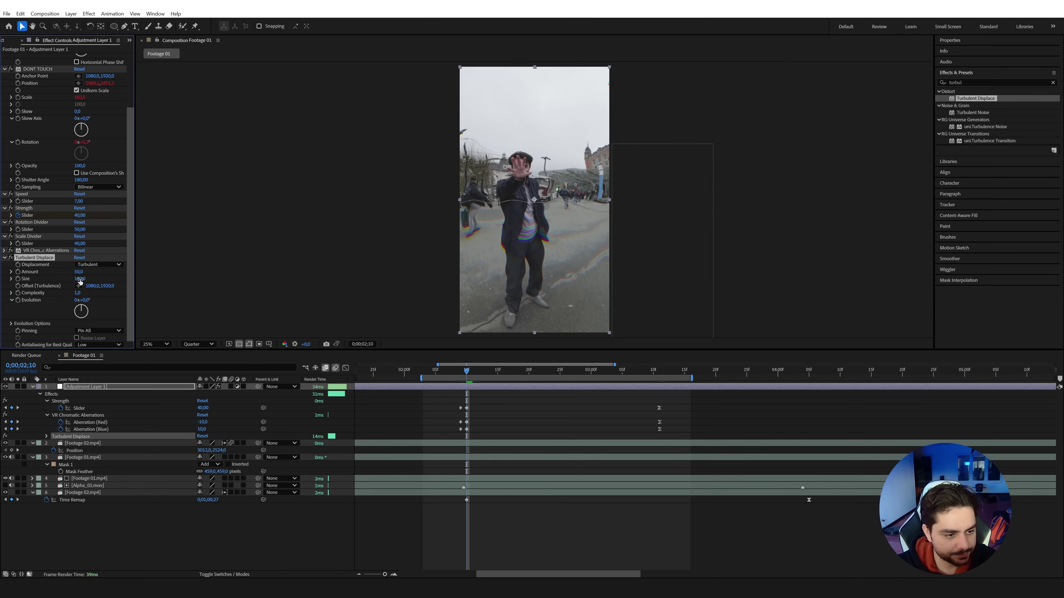
left_click_drag(78, 280, 101, 284)
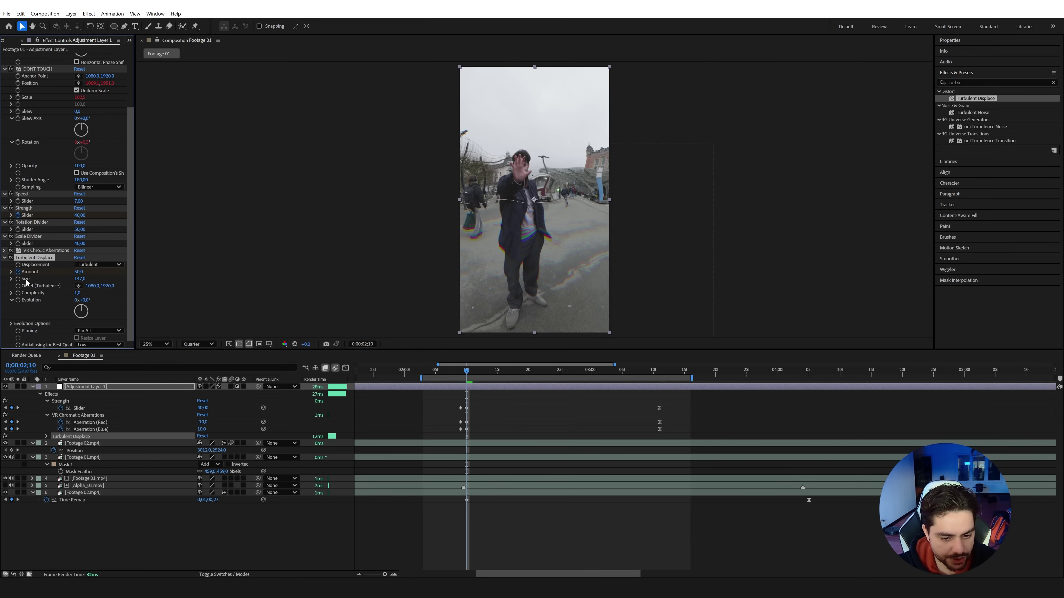
- Set the Turbulent Displace Amount to 0 at both 0;00;02;09 and 0;00;03;11
key("Page_Up")
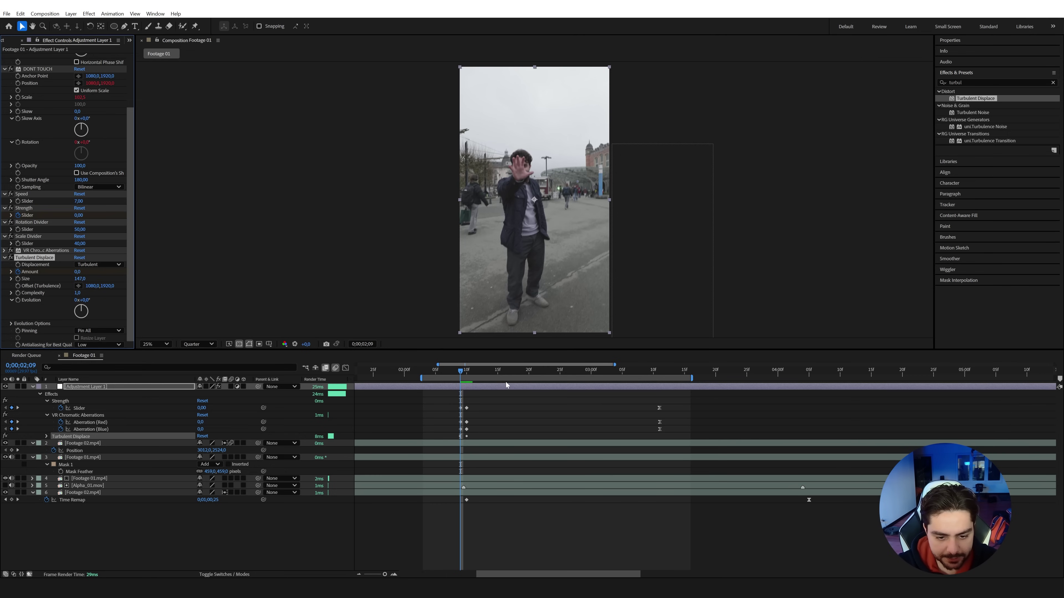
key("space")
key("space")
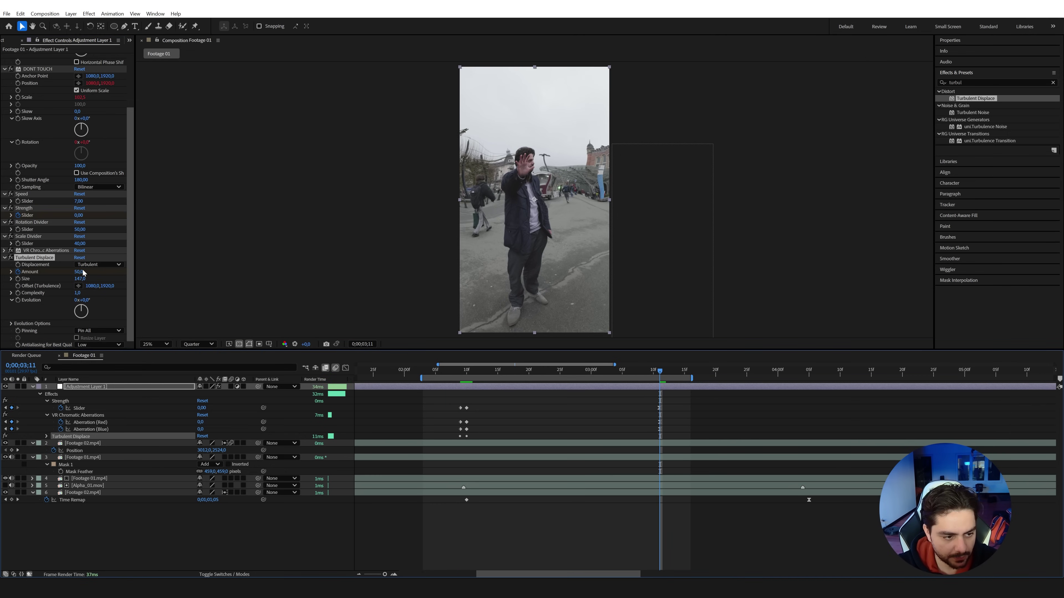
left_click(83, 272)
type("0")
key("Return")
- Reveal the adjustment layer's keyframes and apply Easy Ease to the final Turbulent Displace Amount keyframe
key("u")
key("u")
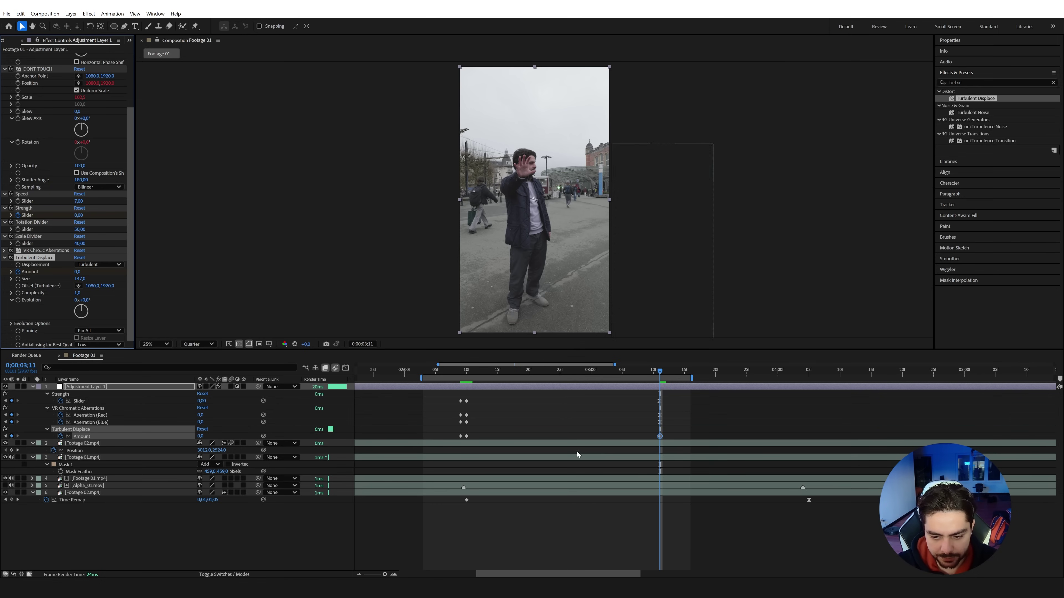
right_click(659, 436)
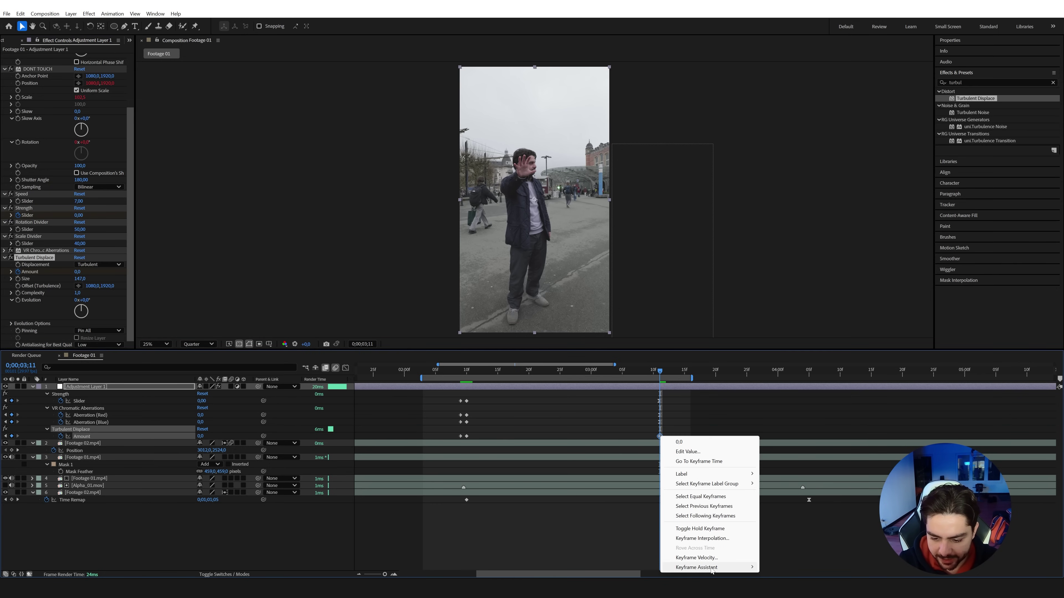
mouse_move(711, 567)
left_click(779, 509)
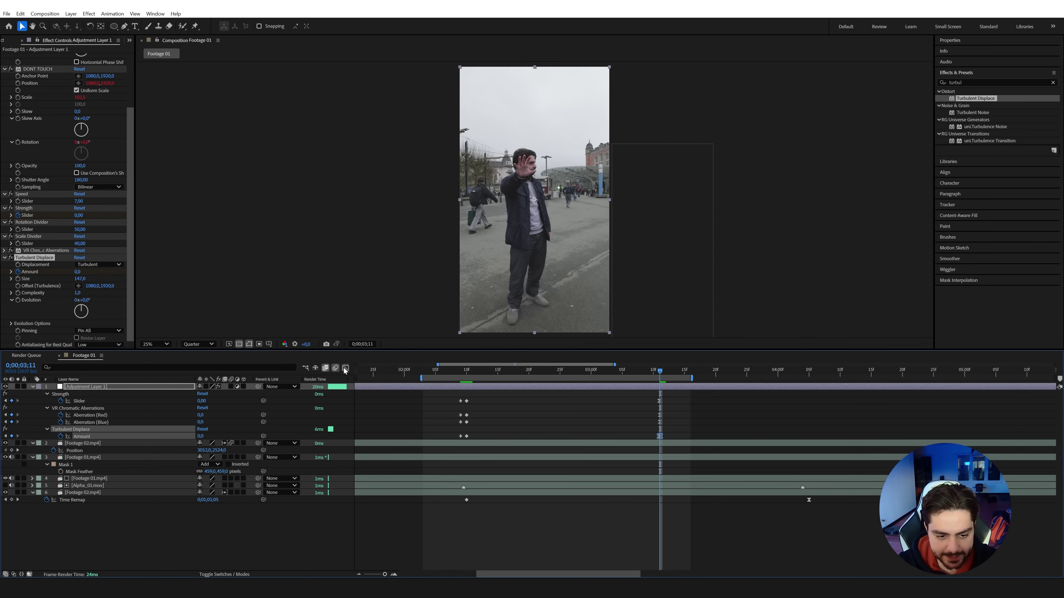
- Lengthen the ease into the final Turbulent Displace Amount keyframe on its speed curve in the Graph Editor and preview the animation
left_click(345, 368)
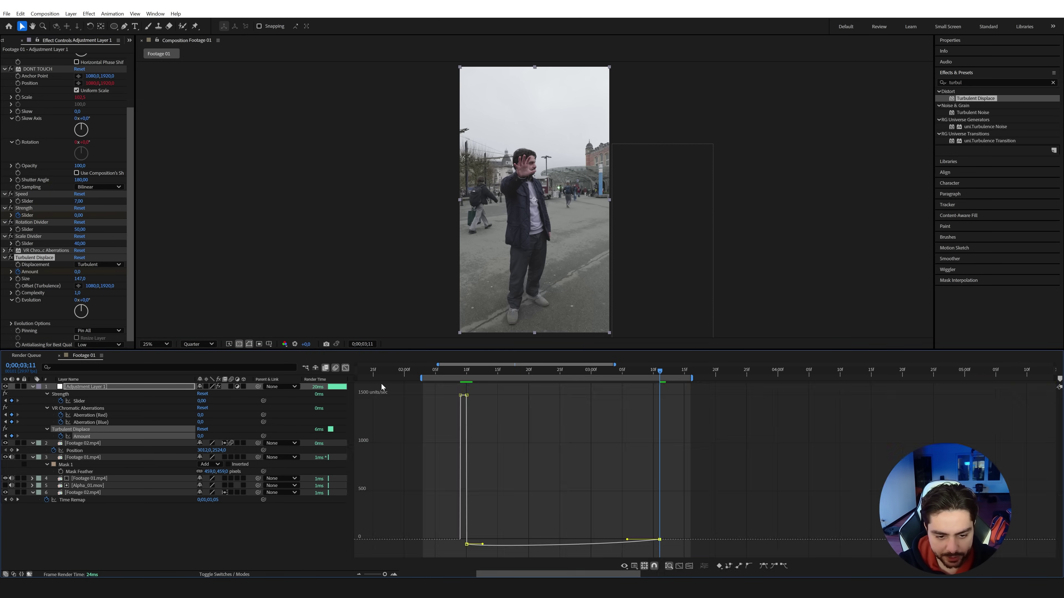
left_click_drag(627, 541, 562, 540)
left_click(345, 368)
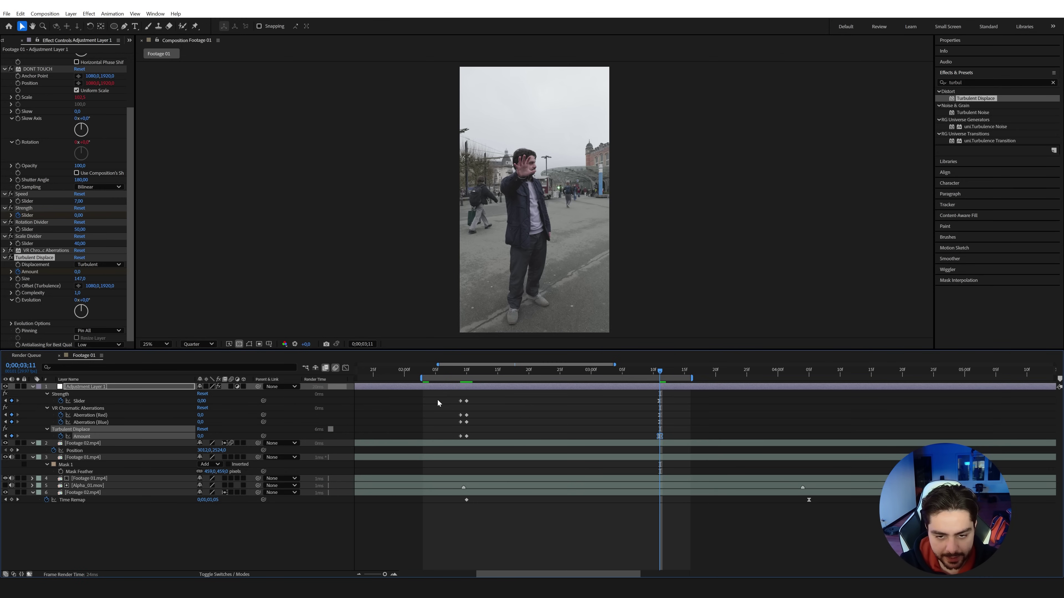
key("space")
left_click(606, 325)
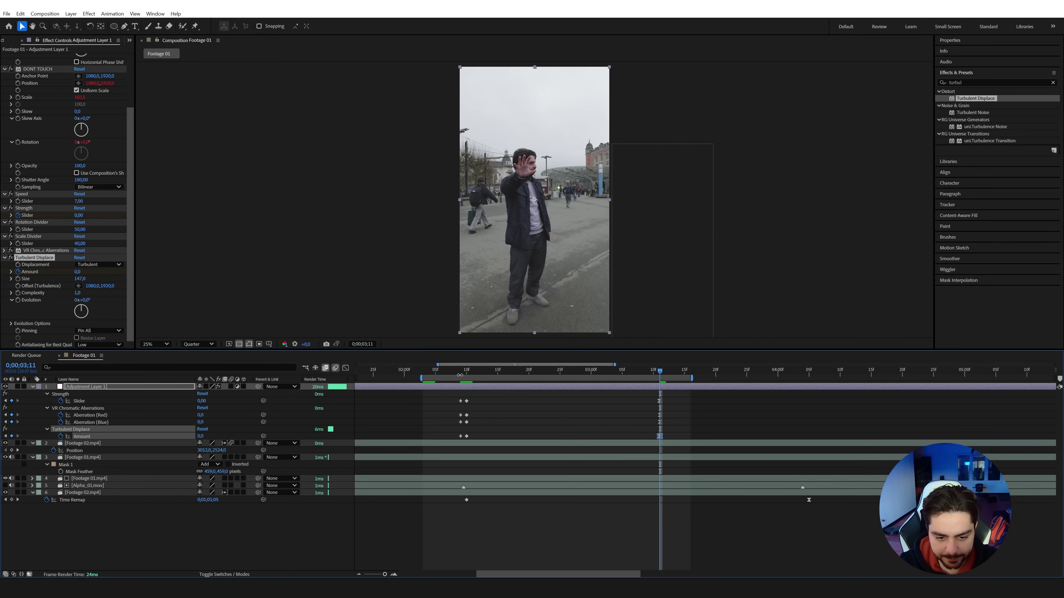
key("space")
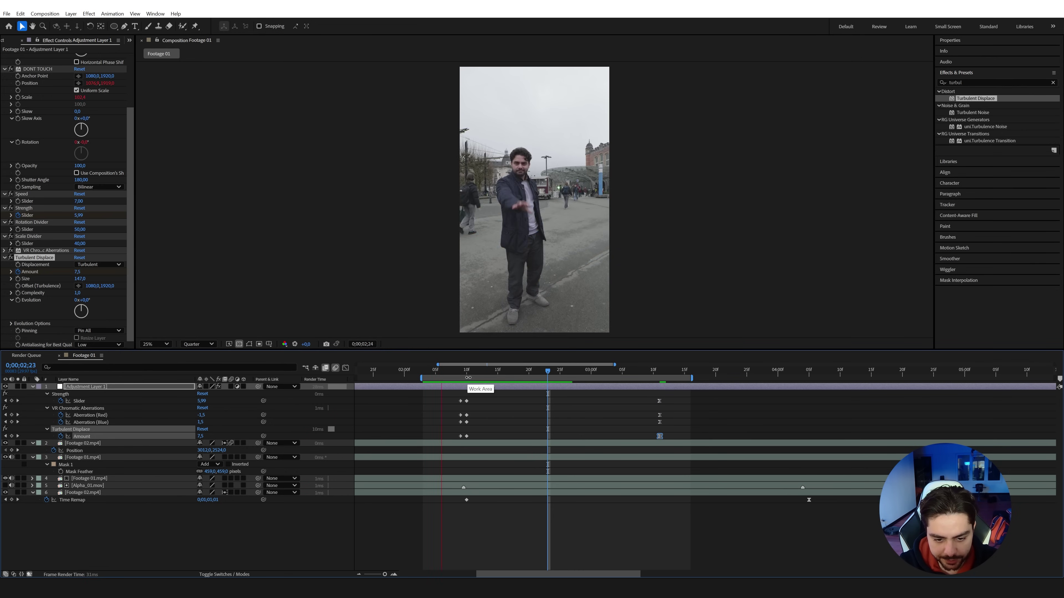
- At 0;00;02;10, set Aberration (Red) to -5 and Aberration (Blue) to 5, and scrub through the following frames
left_click(466, 372)
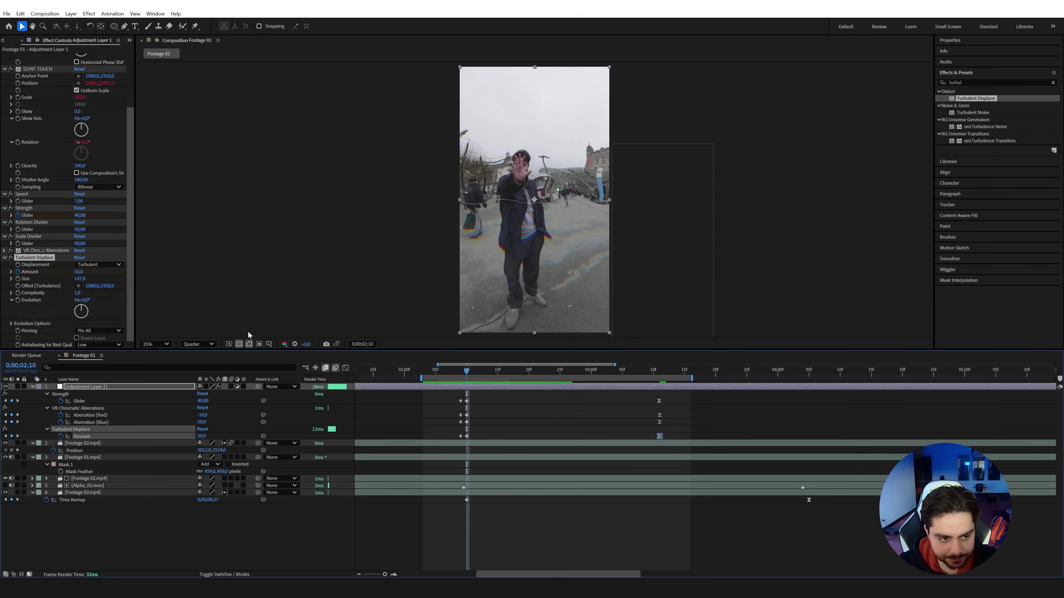
left_click(78, 408)
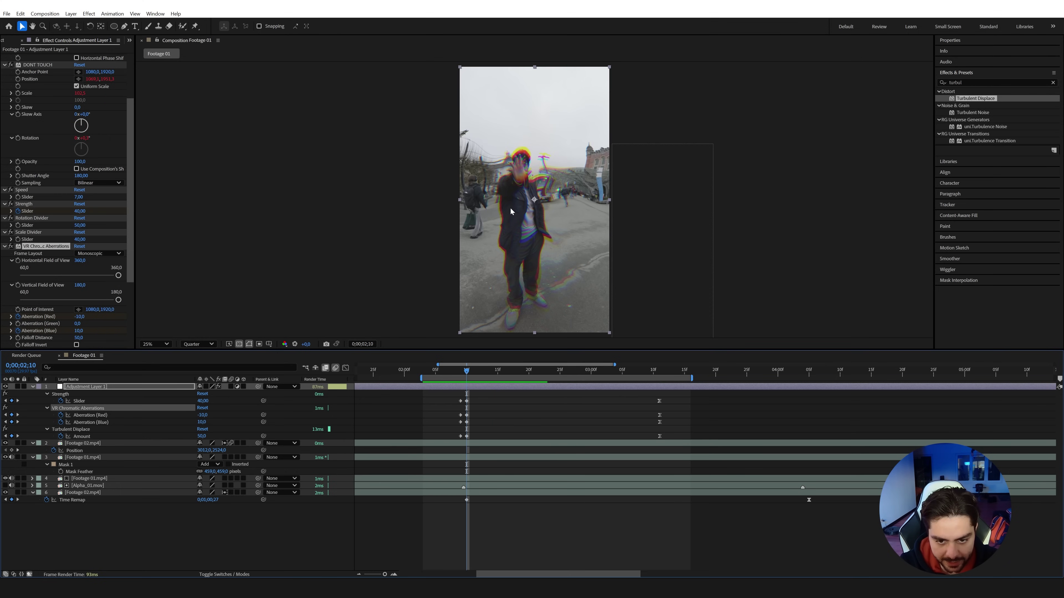
left_click(79, 317)
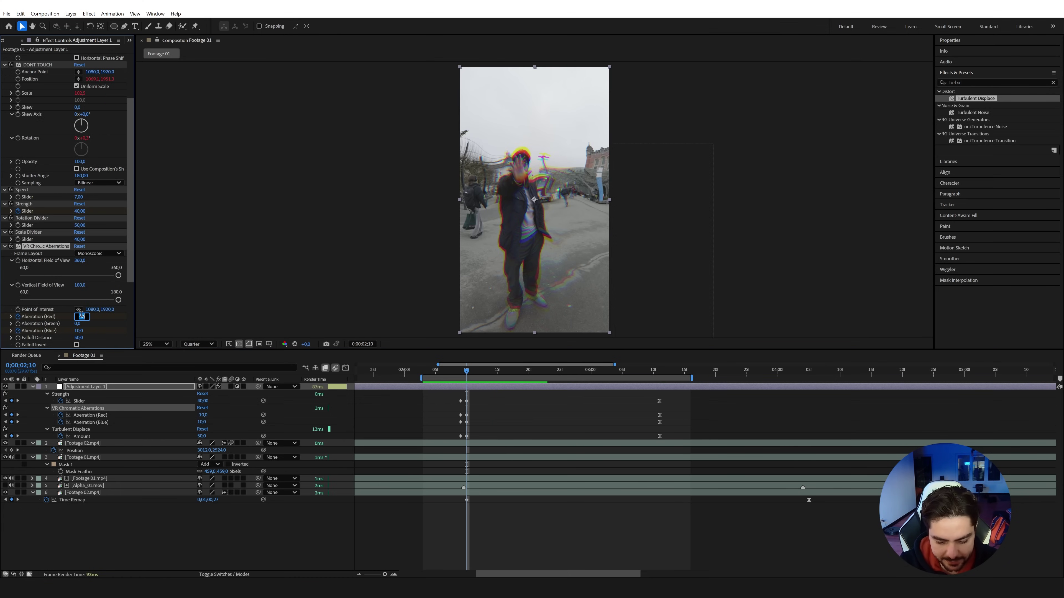
key("Return")
left_click_drag(78, 331, 76, 330)
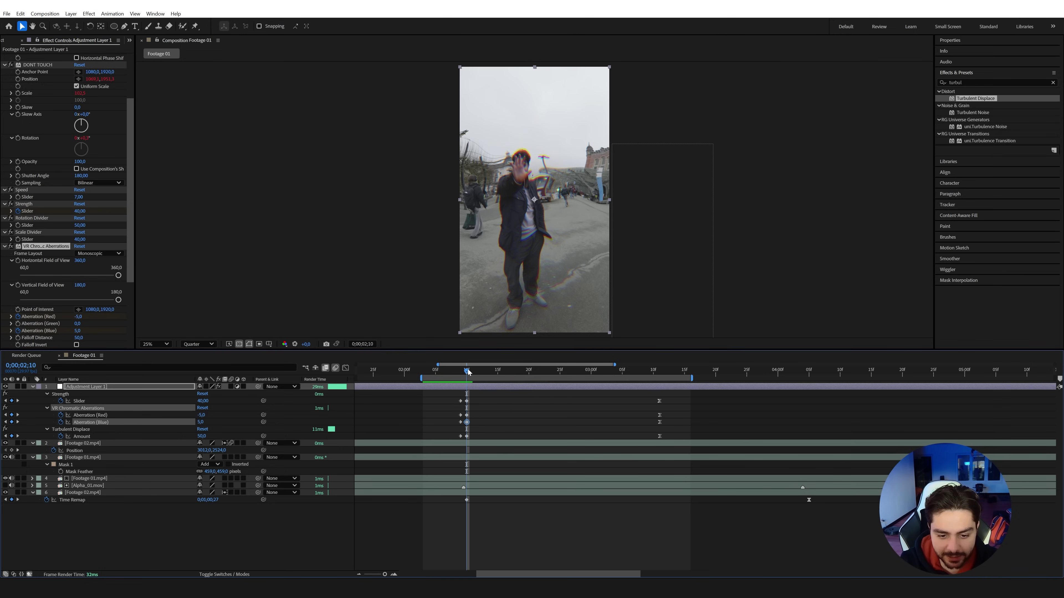
left_click_drag(468, 372, 504, 394)
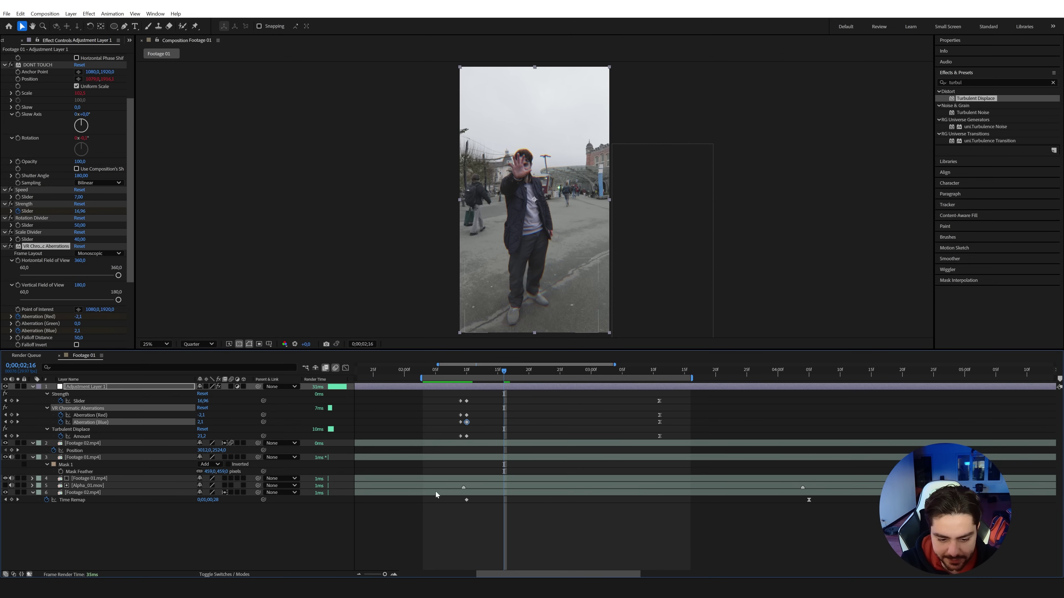
- Copy all the adjustment layer's effect keyframes, paste them around the 0;00;05;25 time-remap jump and again at the last jump just before ten seconds
left_click(359, 575)
left_click(359, 575)
left_click(509, 371)
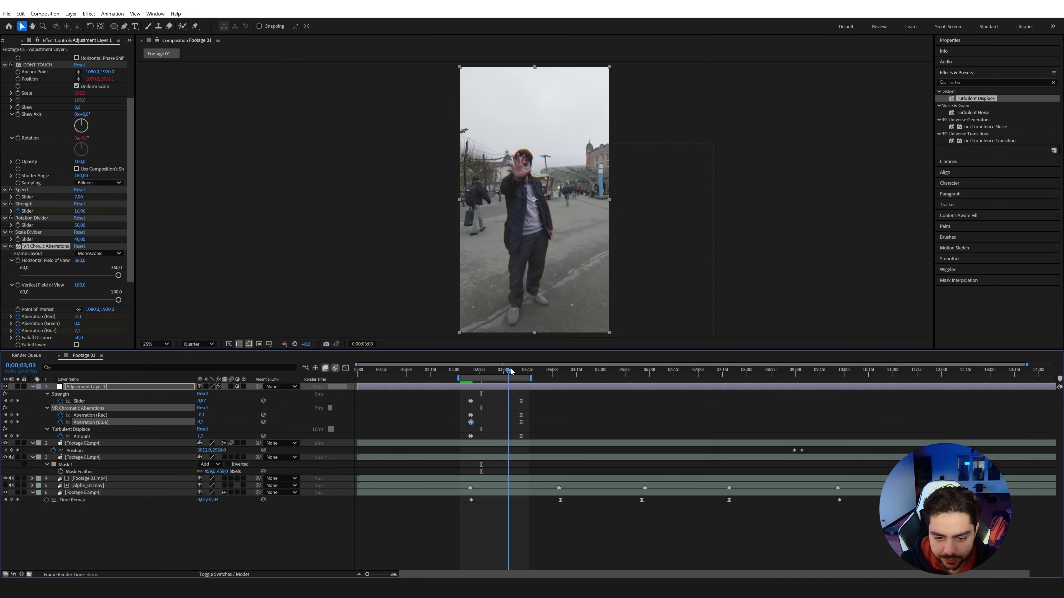
left_click_drag(511, 371, 641, 403)
left_click_drag(445, 398, 541, 438)
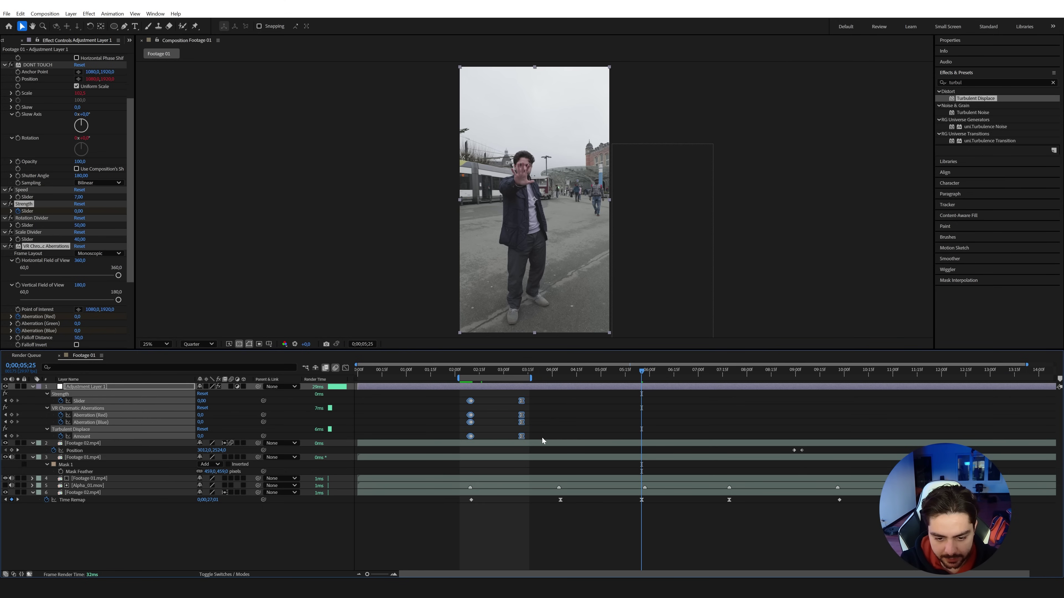
key("ctrl+c")
key("ctrl+v")
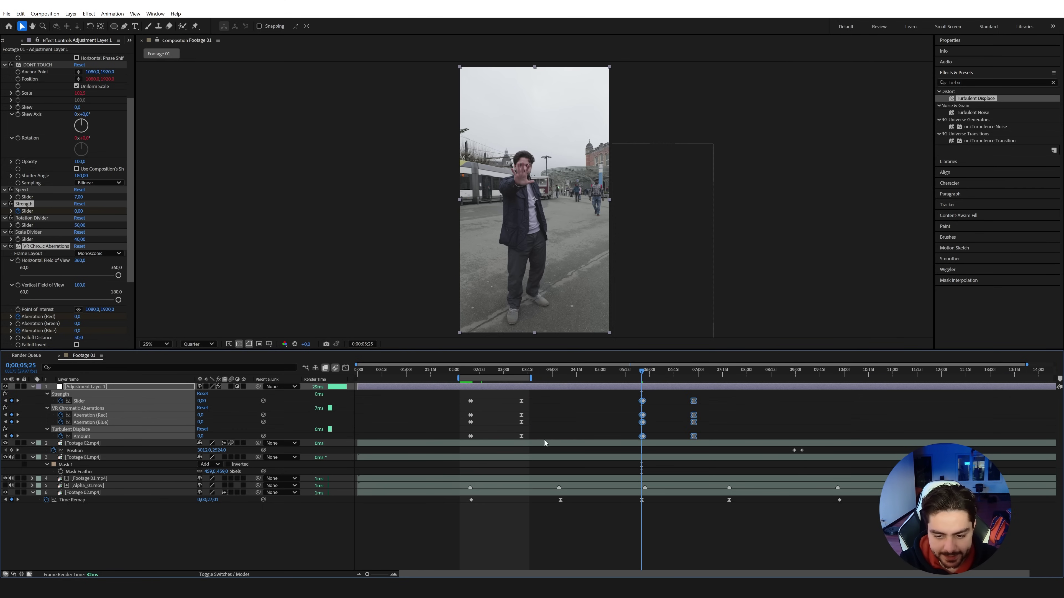
left_click_drag(644, 440, 643, 440)
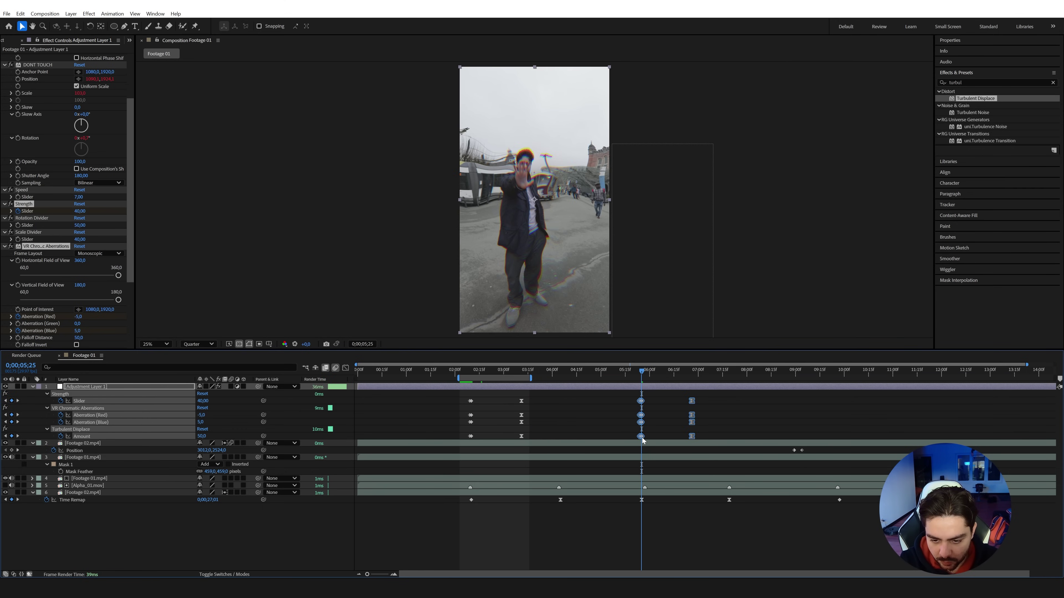
left_click_drag(639, 376, 895, 386)
key("ctrl+v")
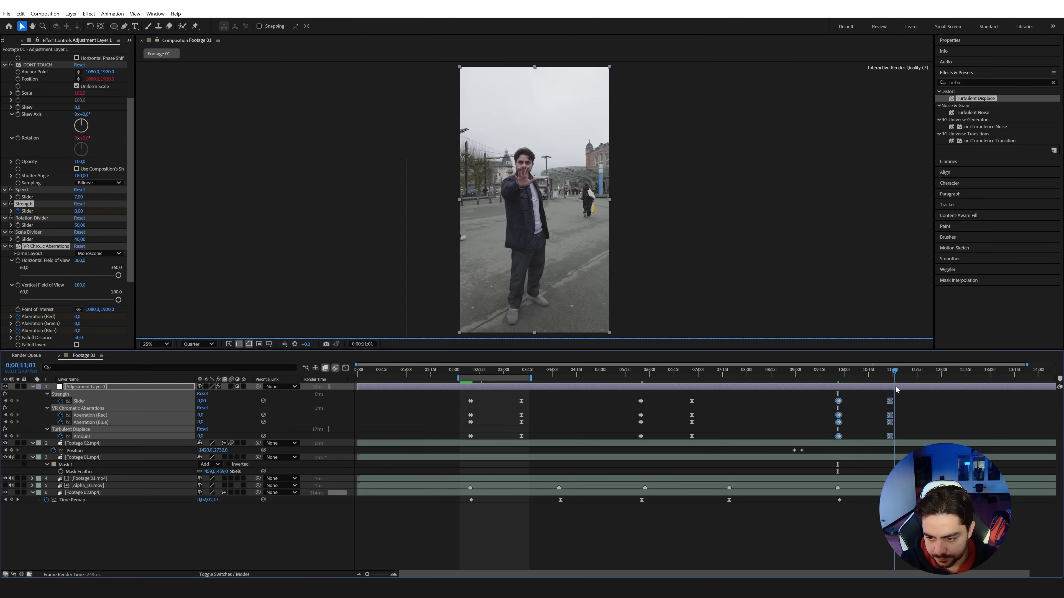
- Extend the work area over the whole composition and collapse the properties of all layers
scroll(534, 422, "down", 1)
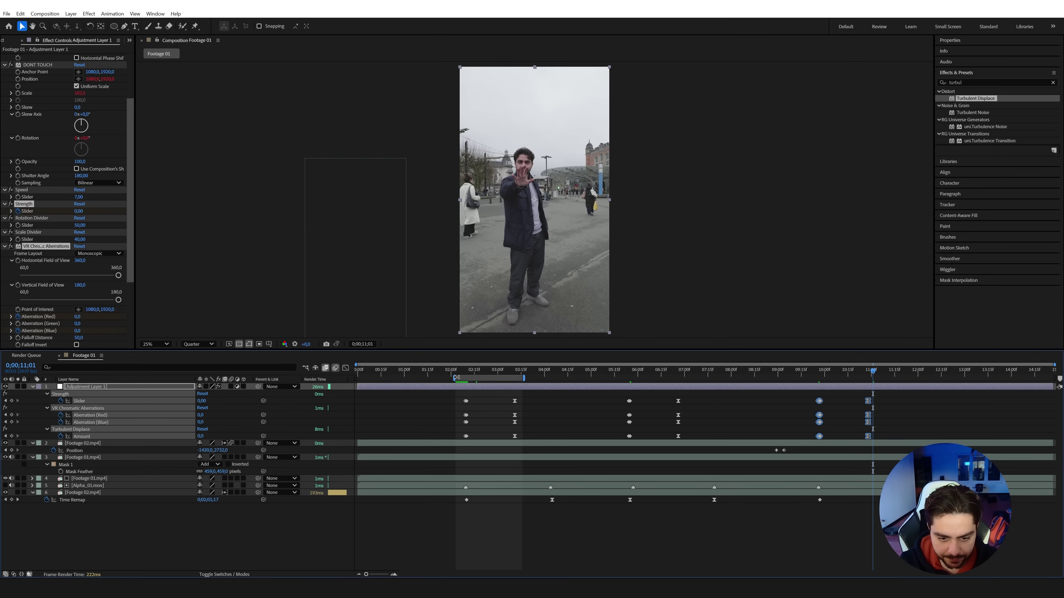
left_click_drag(456, 377, 292, 378)
left_click_drag(522, 377, 1054, 378)
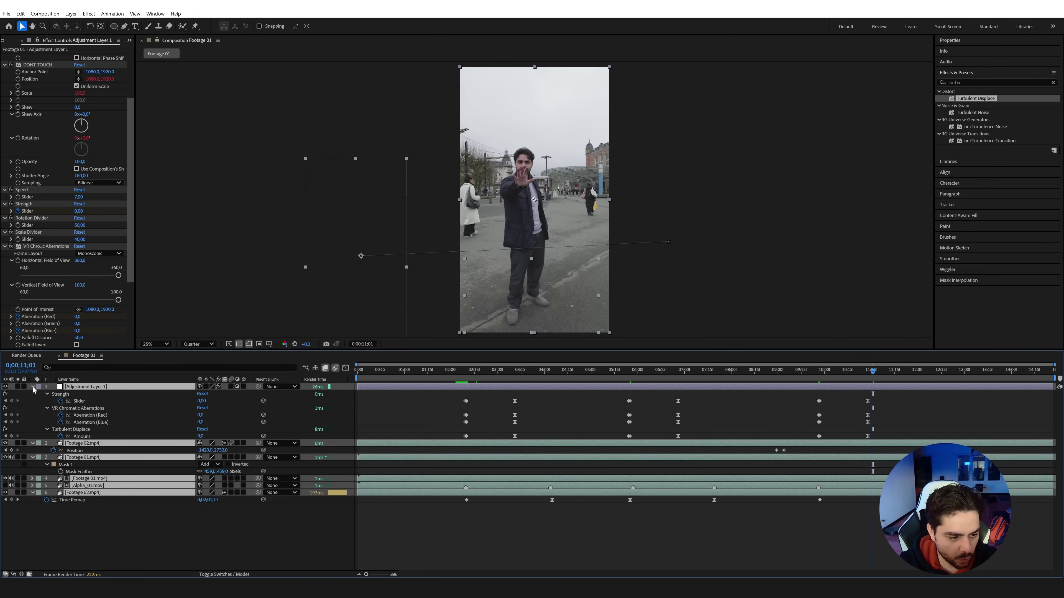
key("u")
left_click_drag(693, 373, 723, 385)
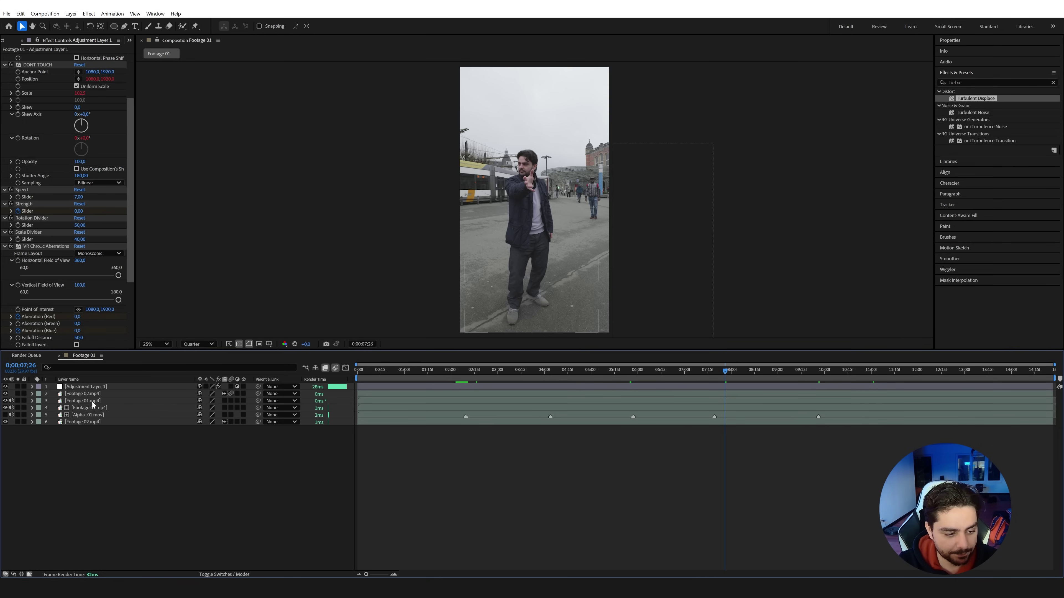
- Apply RSMB Pro to the bottom Footage 02.mp4 layer and compare the frame at 0;00;09;10 with and without it
left_click(84, 422)
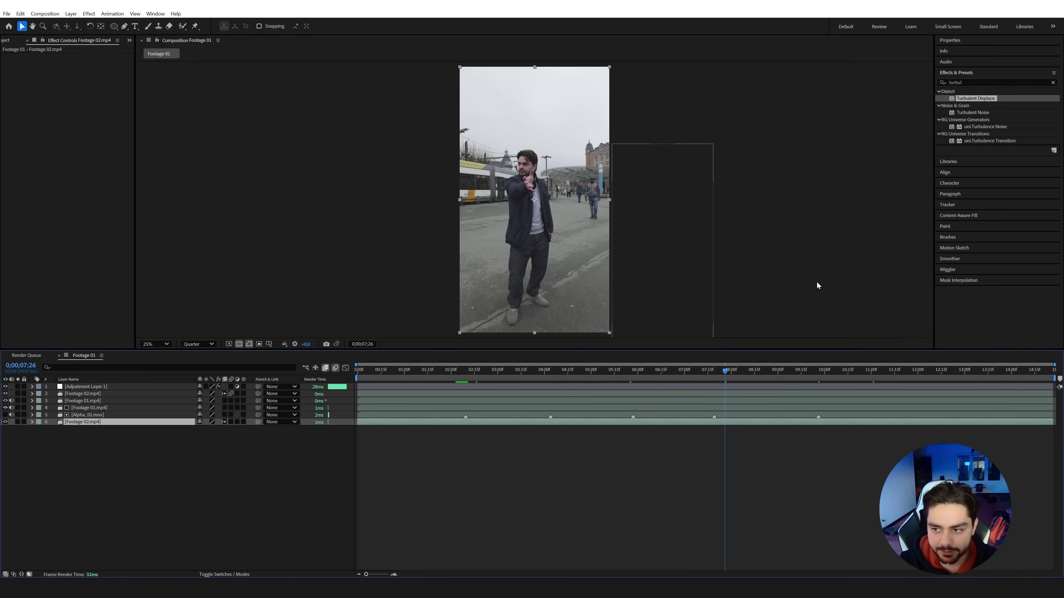
key("ctrl+5")
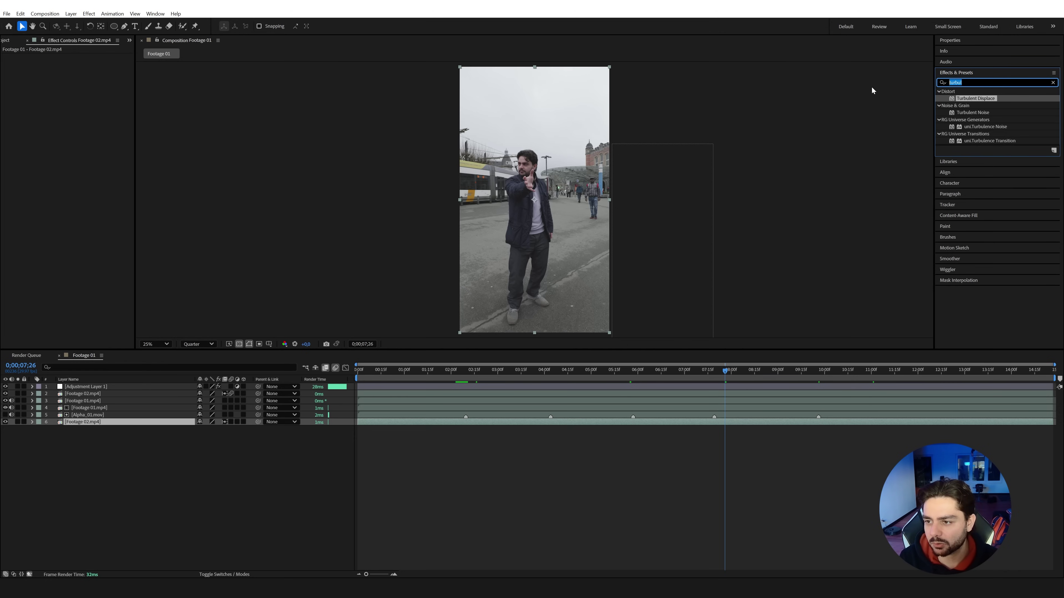
type("rsmb")
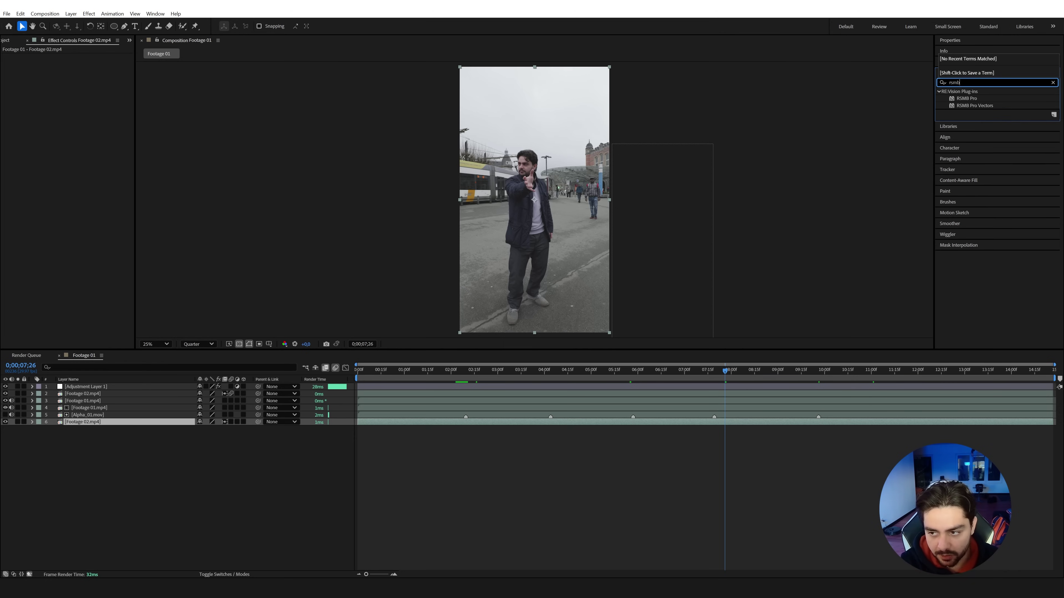
left_click_drag(966, 98, 713, 420)
left_click_drag(730, 380, 793, 377)
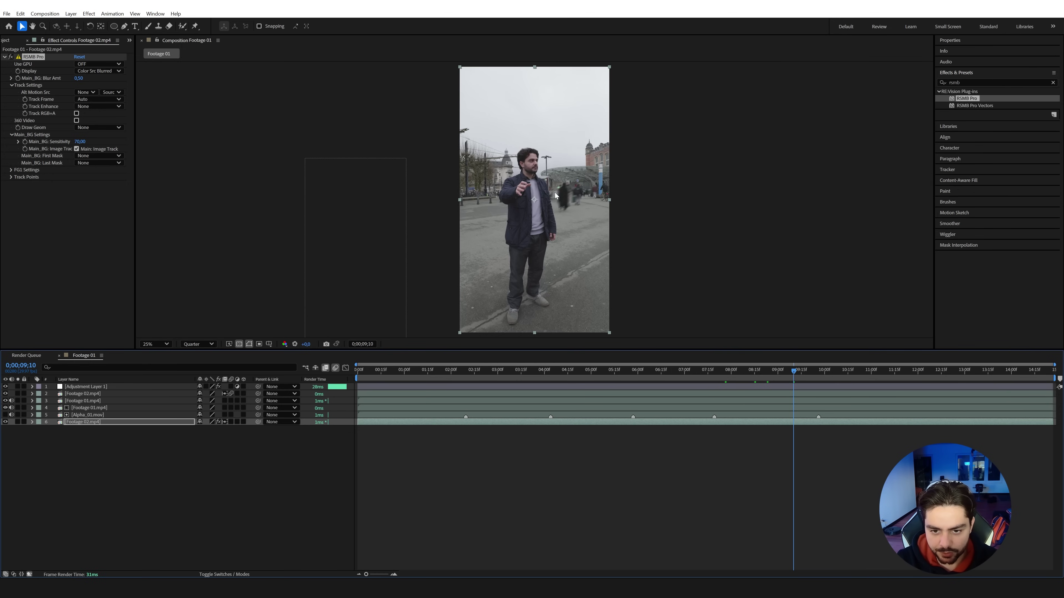
left_click(10, 57)
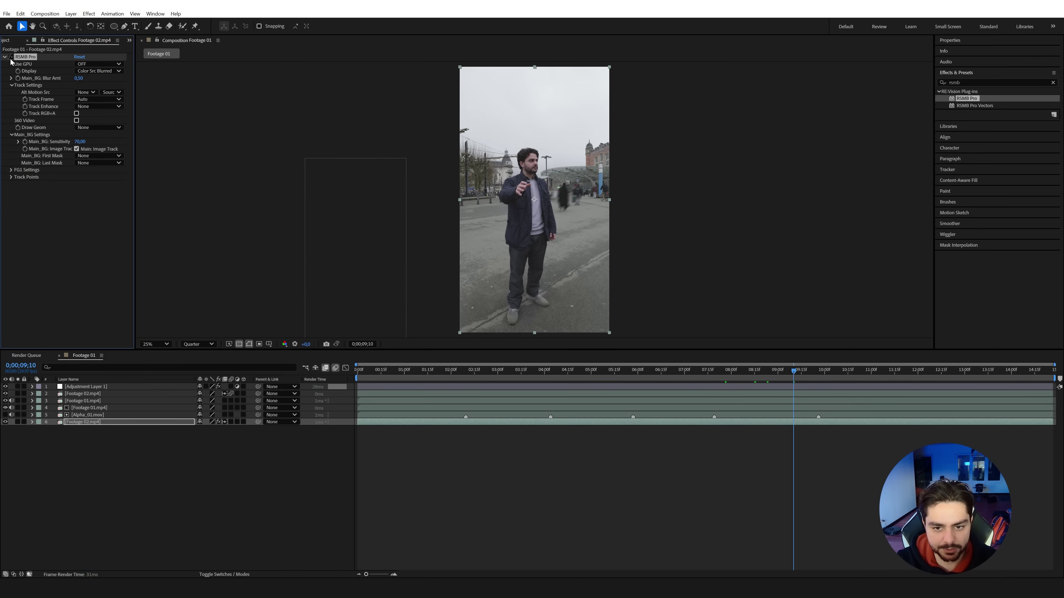
left_click(11, 57)
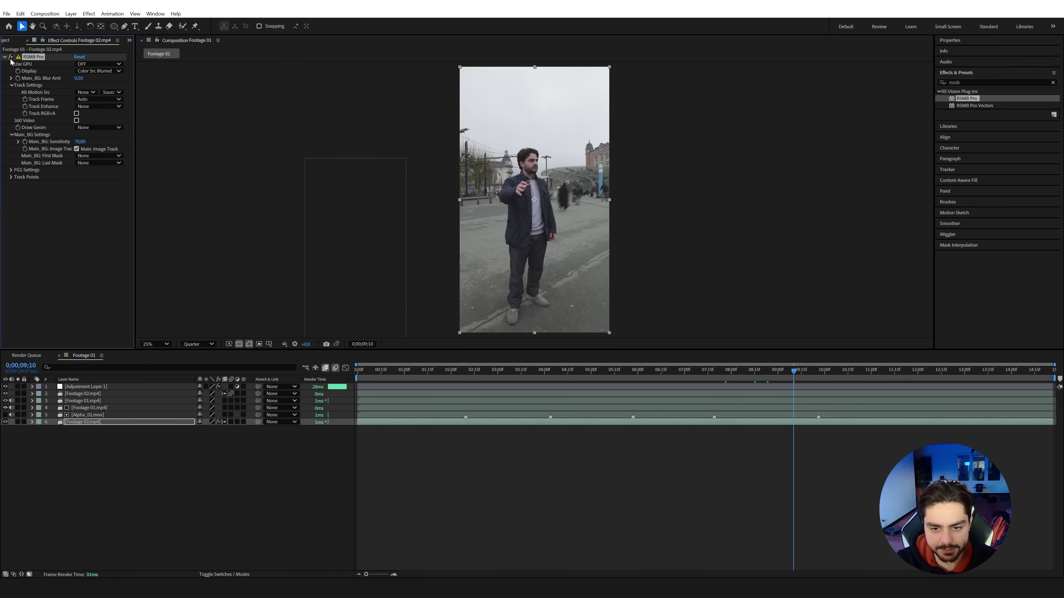
- Set RSMB Pro's Blur Amt to 1, Use GPU to "ON if GPU supported, CPU otherwise" and Main_BG Sensitivity to 100
key("period")
key("period")
key("period")
key("period")
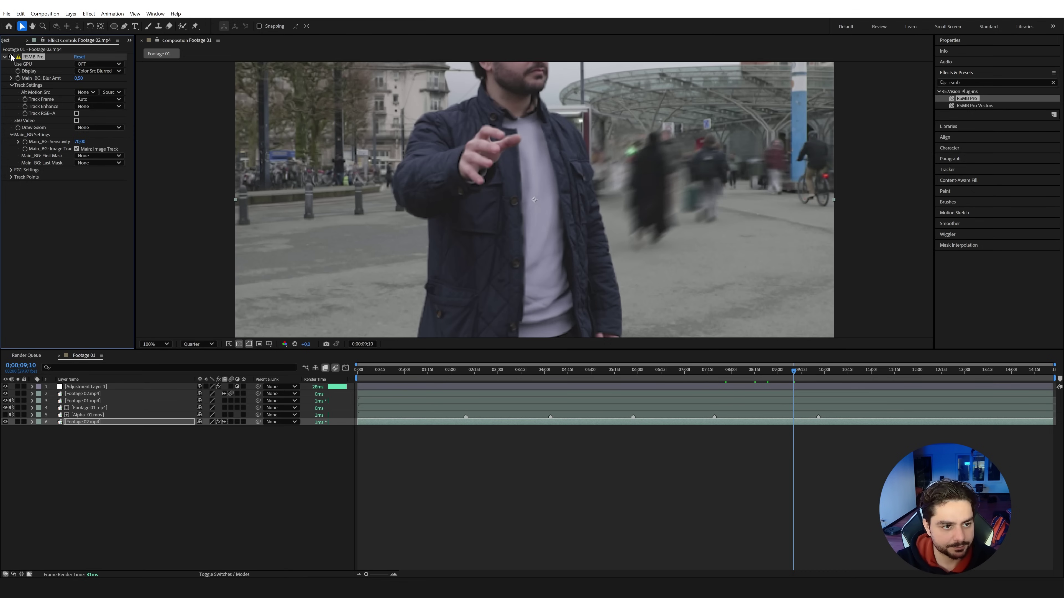
left_click(78, 79)
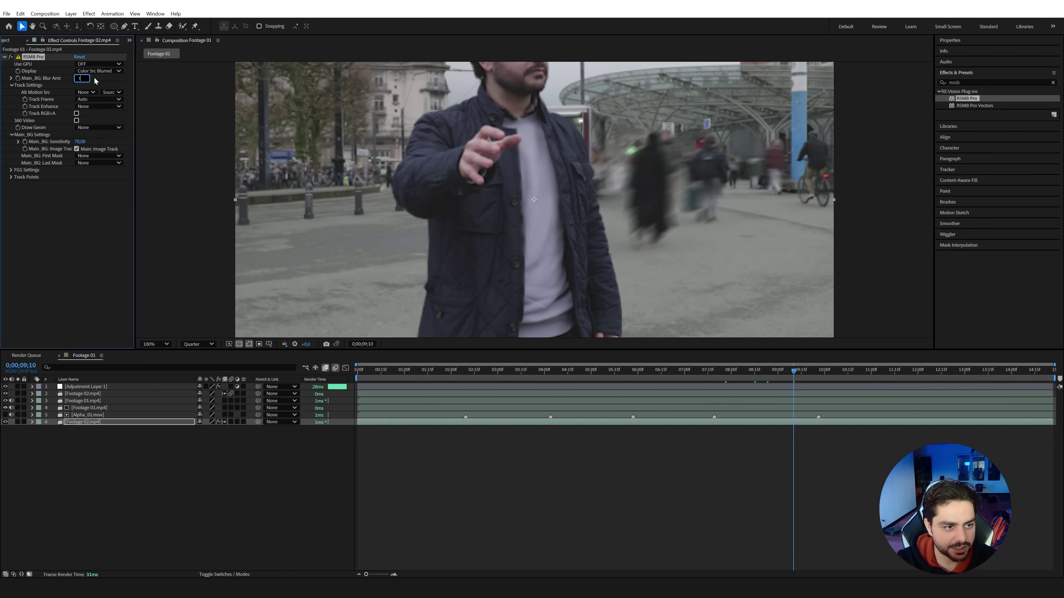
type("1")
key("Return")
left_click(101, 64)
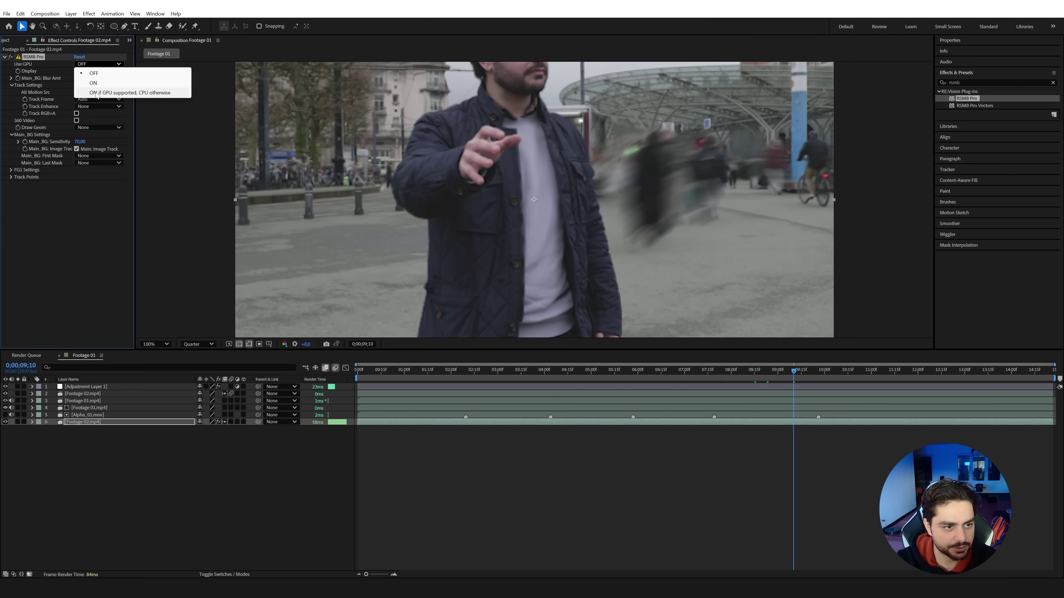
left_click(97, 93)
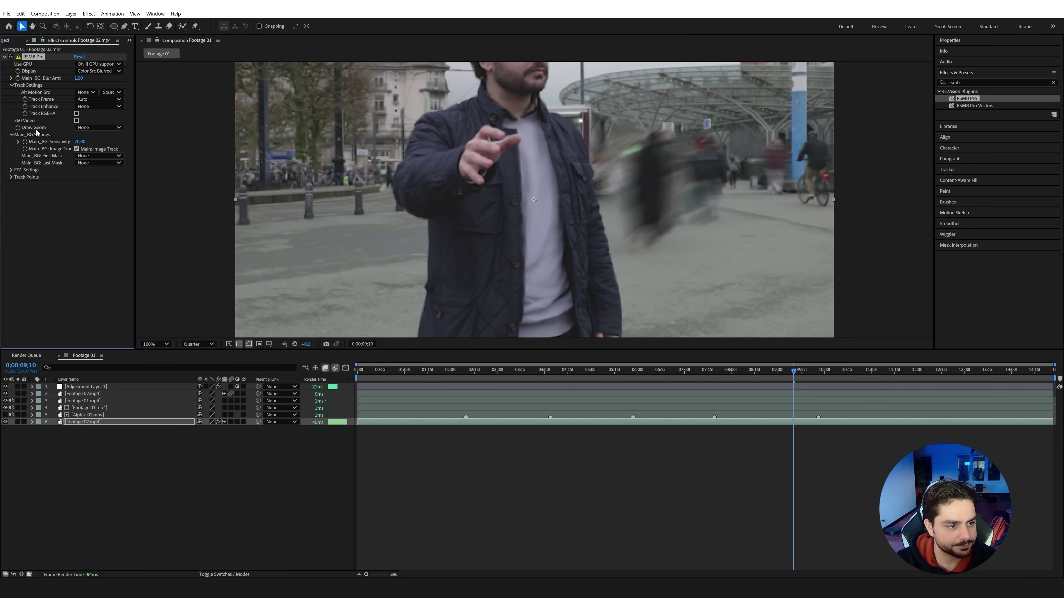
left_click_drag(80, 142, 198, 147)
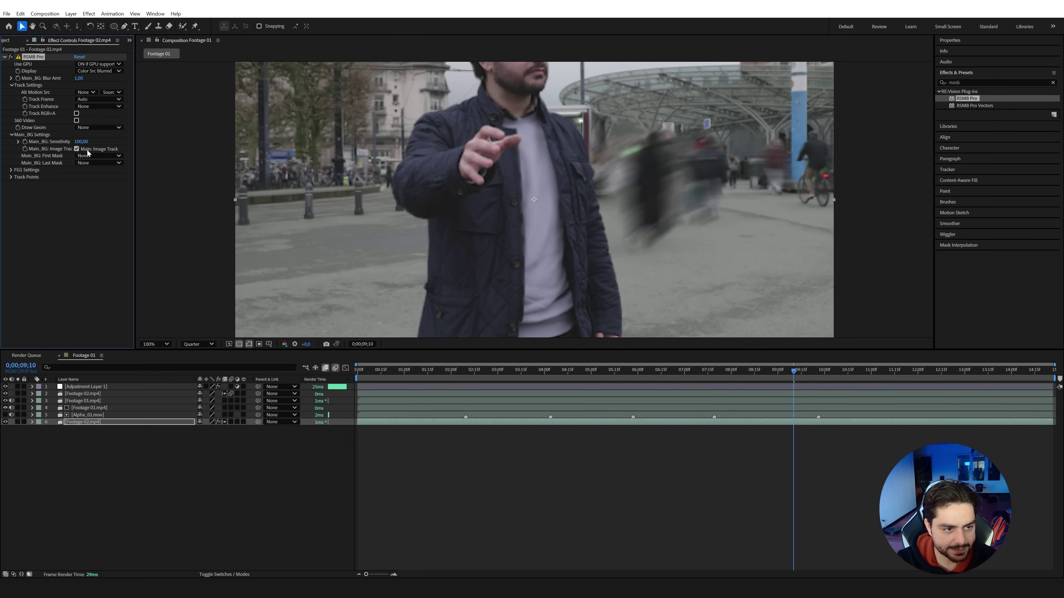
- Fit the whole frame in the viewer and preview the composition with the added motion blur
left_click(167, 344)
left_click(164, 364)
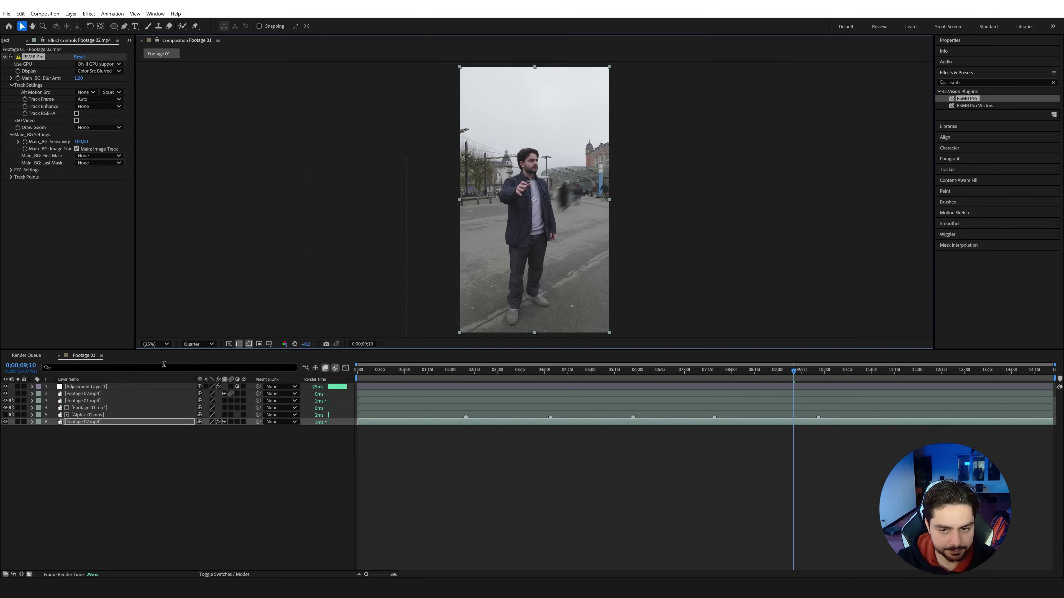
left_click(639, 473)
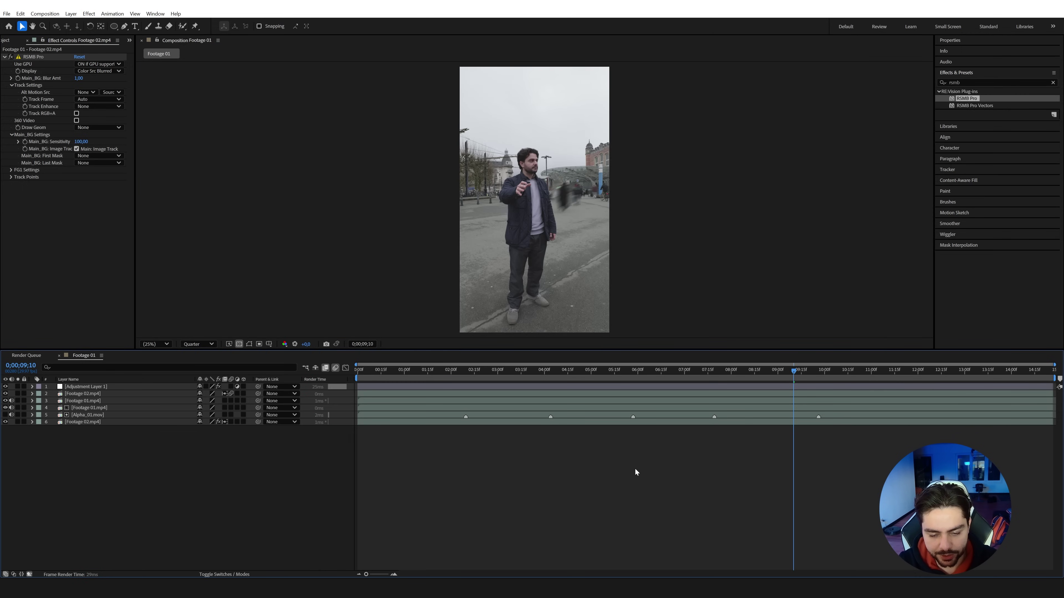
key("space")
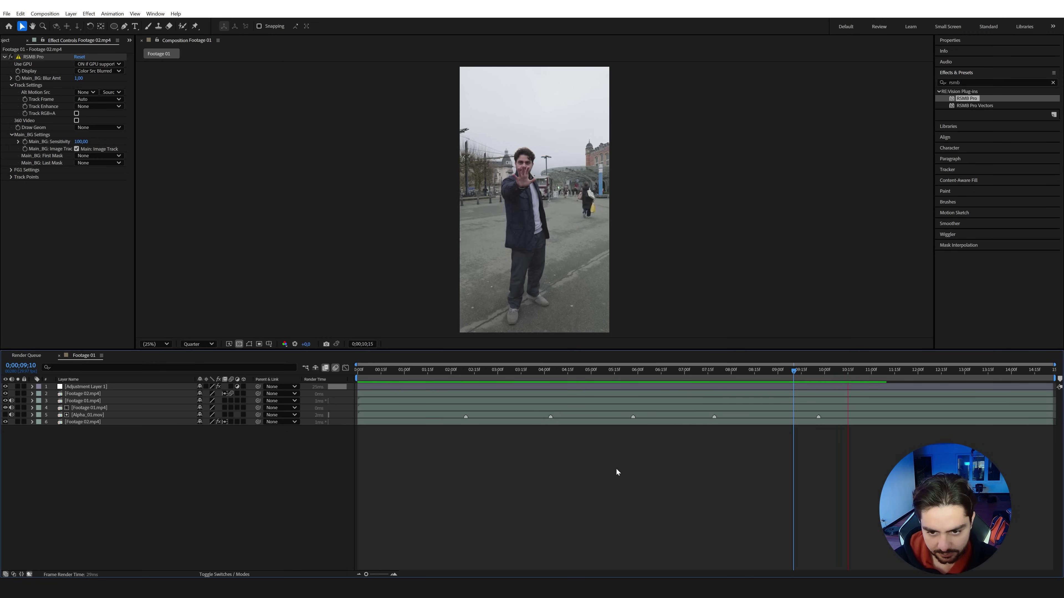
- Disable RSMB Pro on the bottom Footage 02.mp4 layer and collapse its settings
left_click(480, 372)
left_click(428, 421)
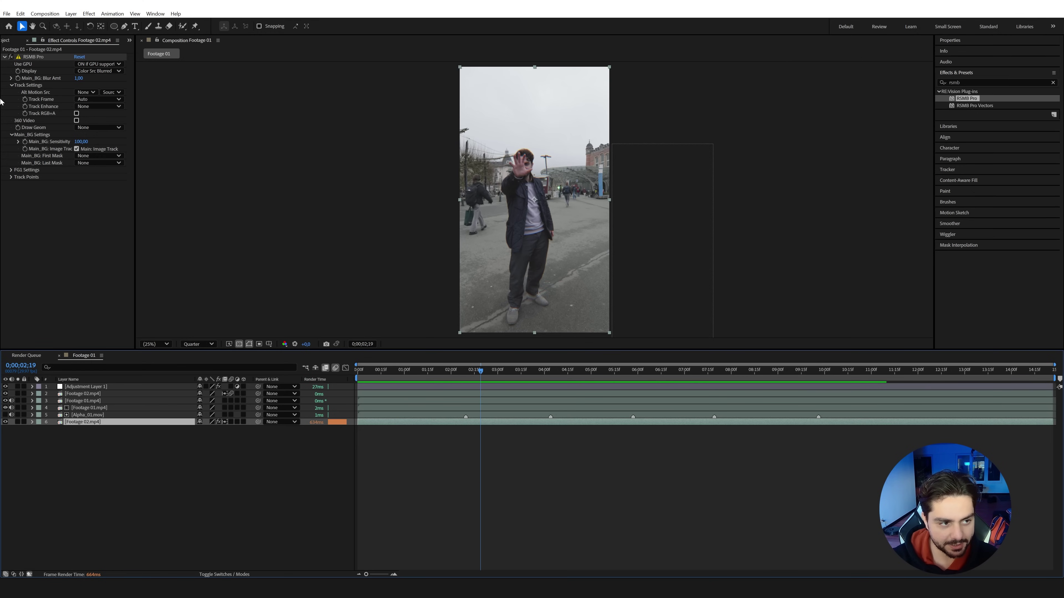
left_click(11, 56)
left_click(5, 57)
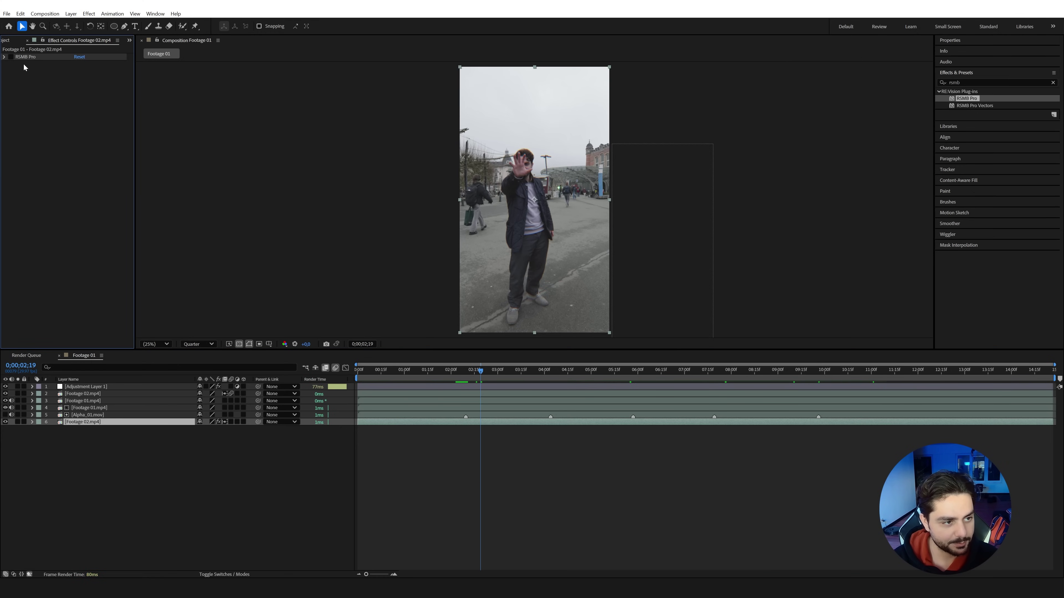
- Apply the CC Force Motion Blur effect to the bottom Footage 02.mp4 layer
left_click(963, 82)
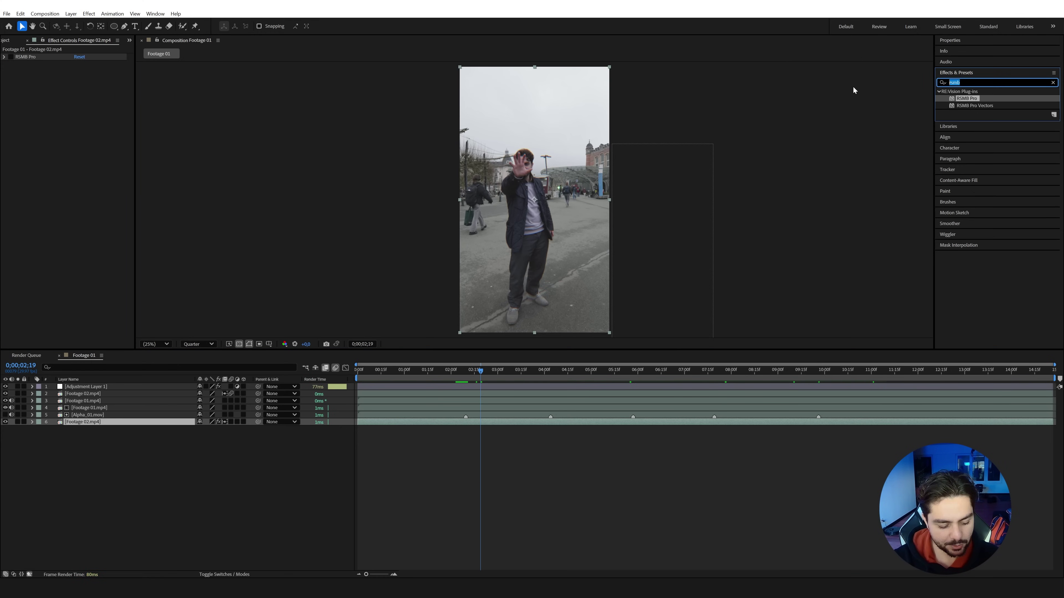
type("cc force")
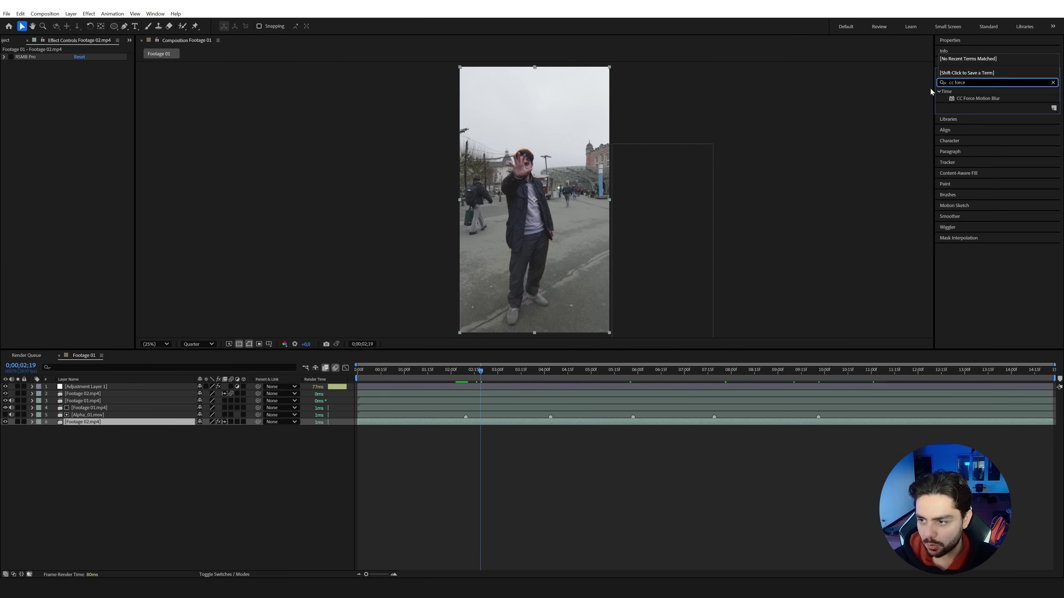
left_click_drag(975, 100, 545, 422)
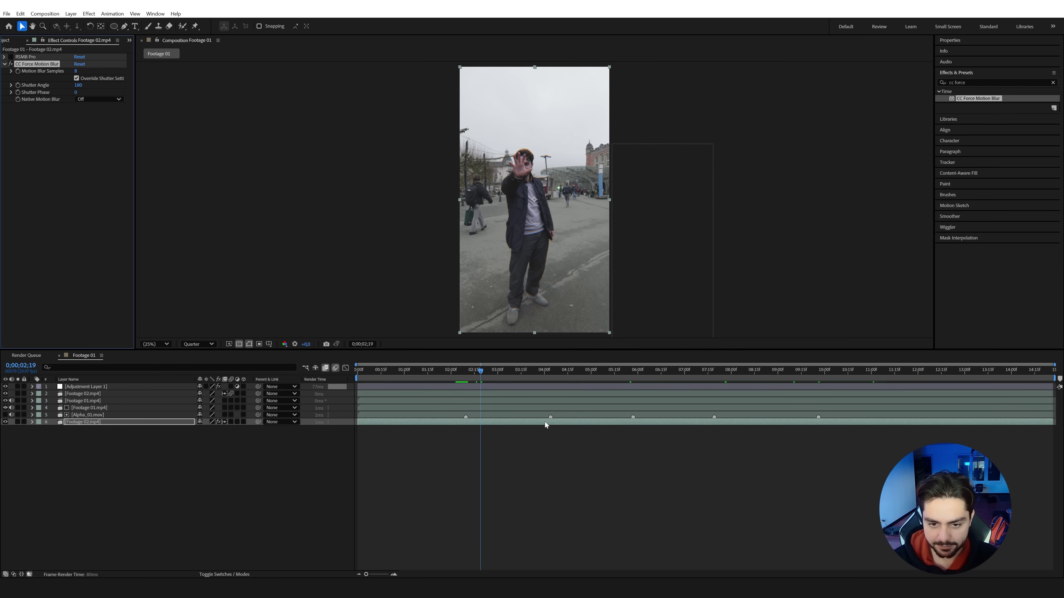
- Compare the background at 0;00;09;08 up close with and without CC Force Motion Blur, leaving the effect enabled
left_click(750, 372)
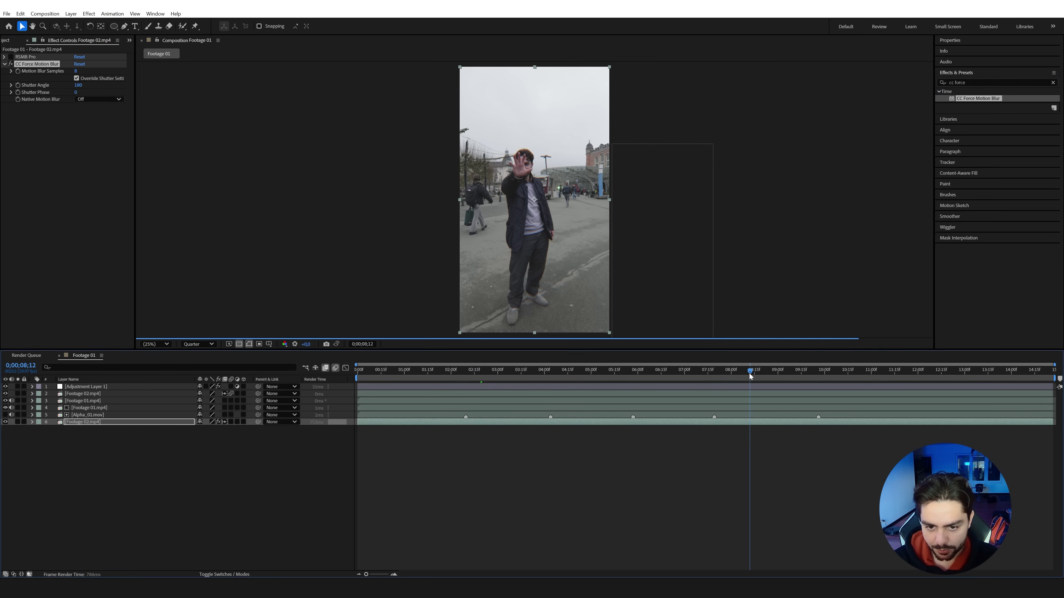
left_click_drag(750, 371, 791, 372)
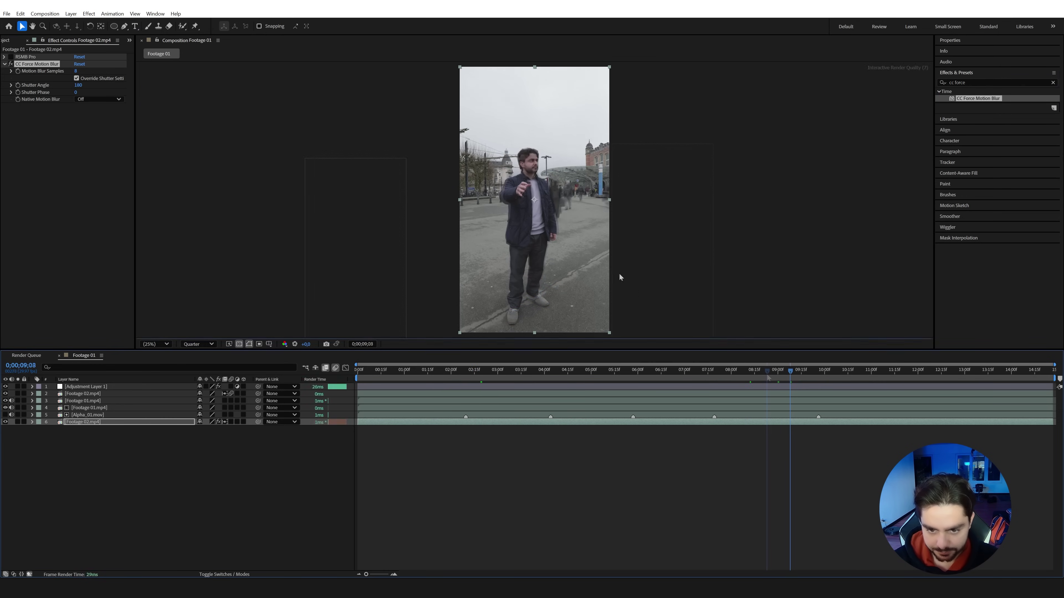
key("period")
key("period")
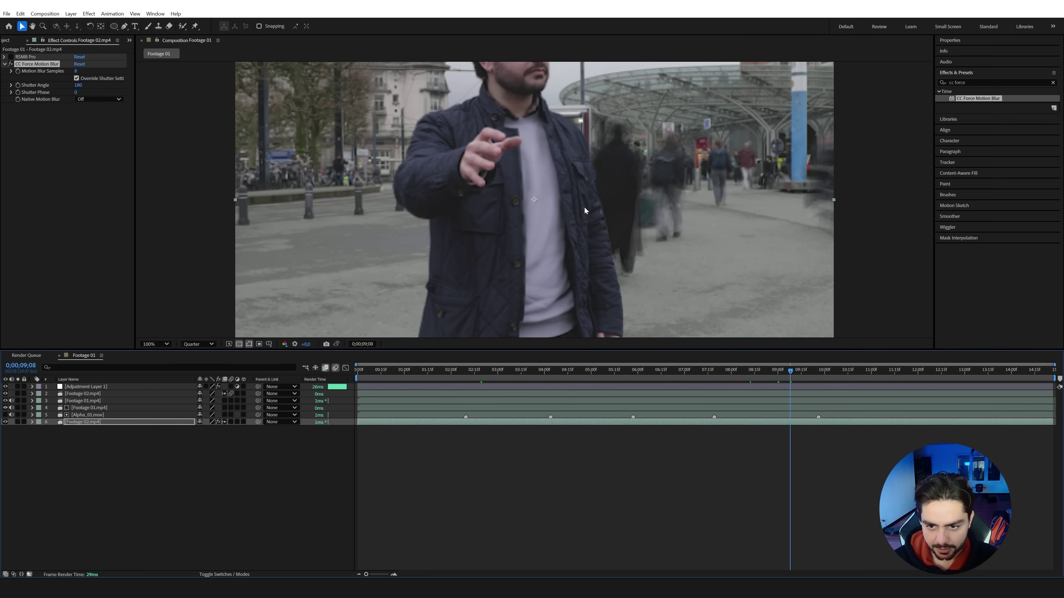
left_click(10, 57)
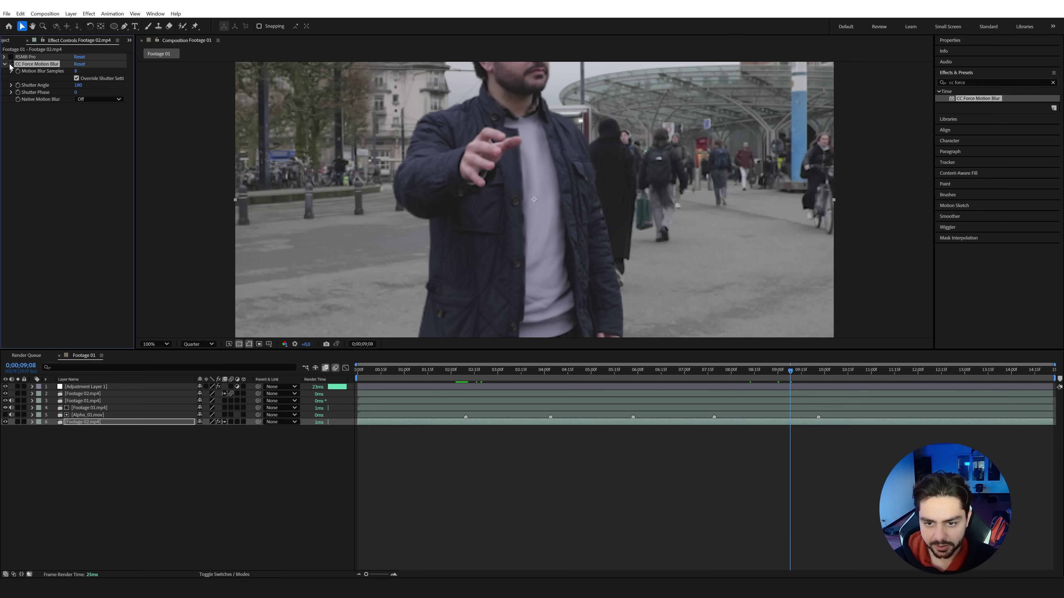
left_click(10, 64)
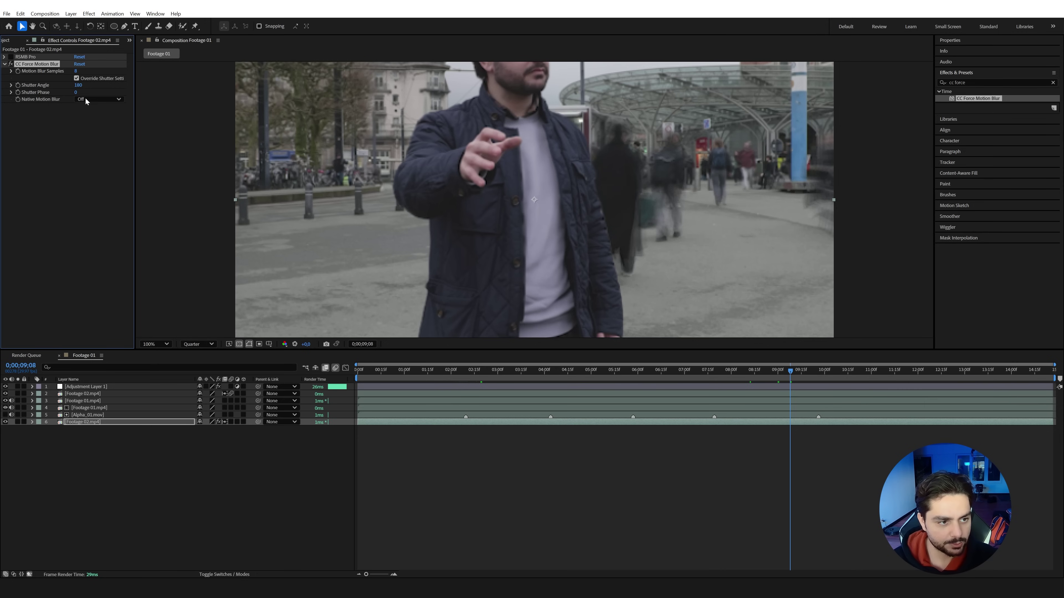
- Set CC Force Motion Blur's Motion Blur Samples to 32, with Native Motion Blur set to Off
left_click(76, 71)
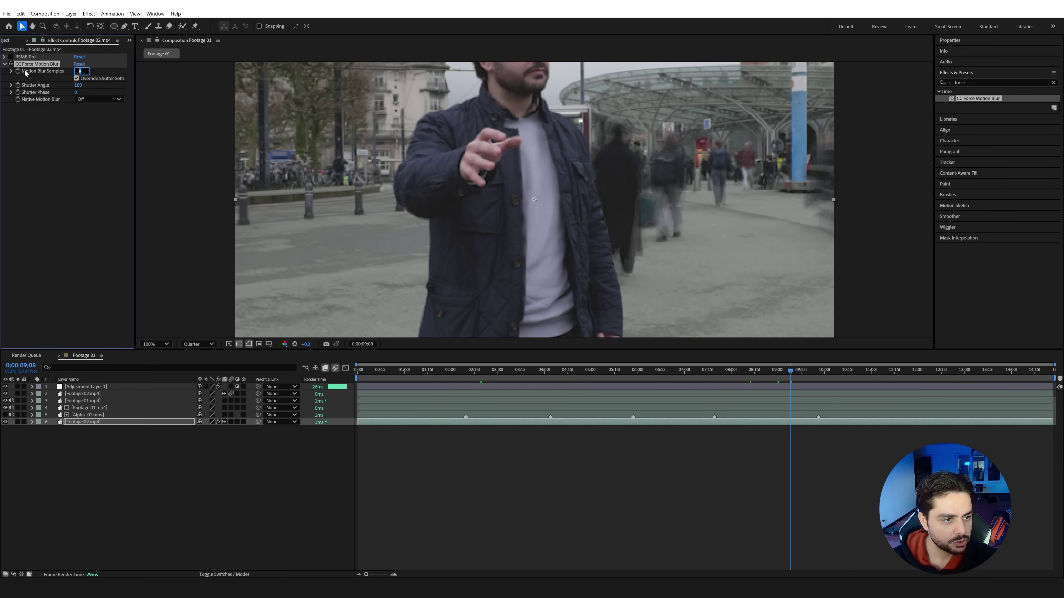
type("16")
key("Return")
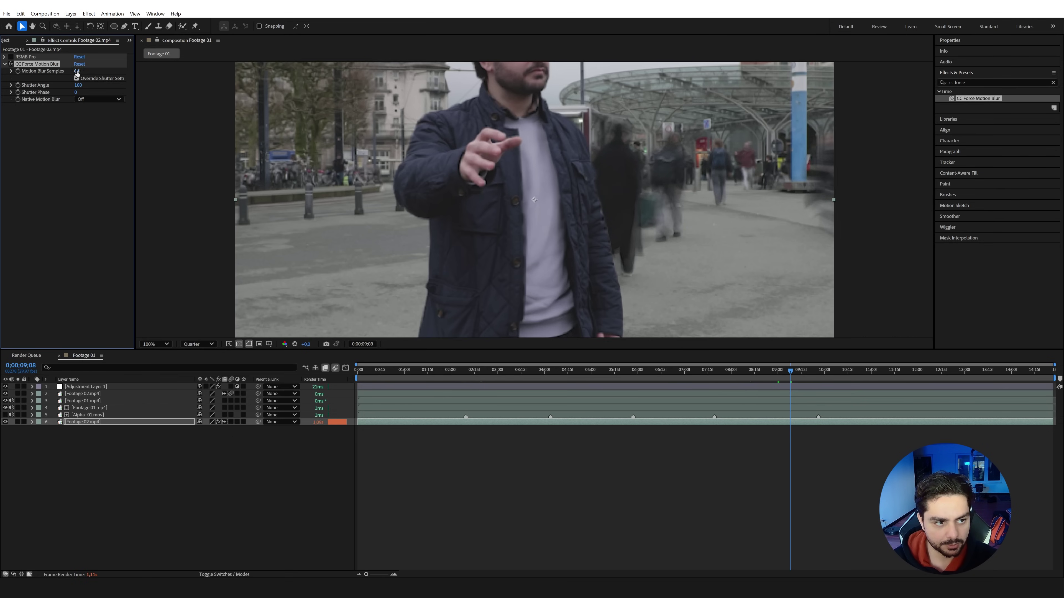
left_click_drag(76, 72, 76, 72)
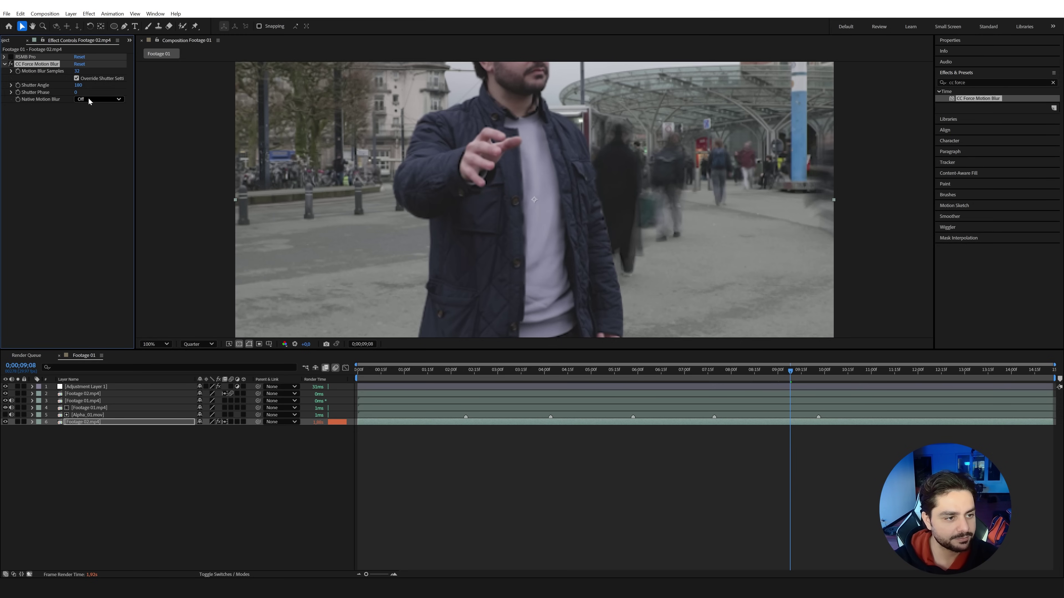
left_click(98, 99)
left_click(86, 107)
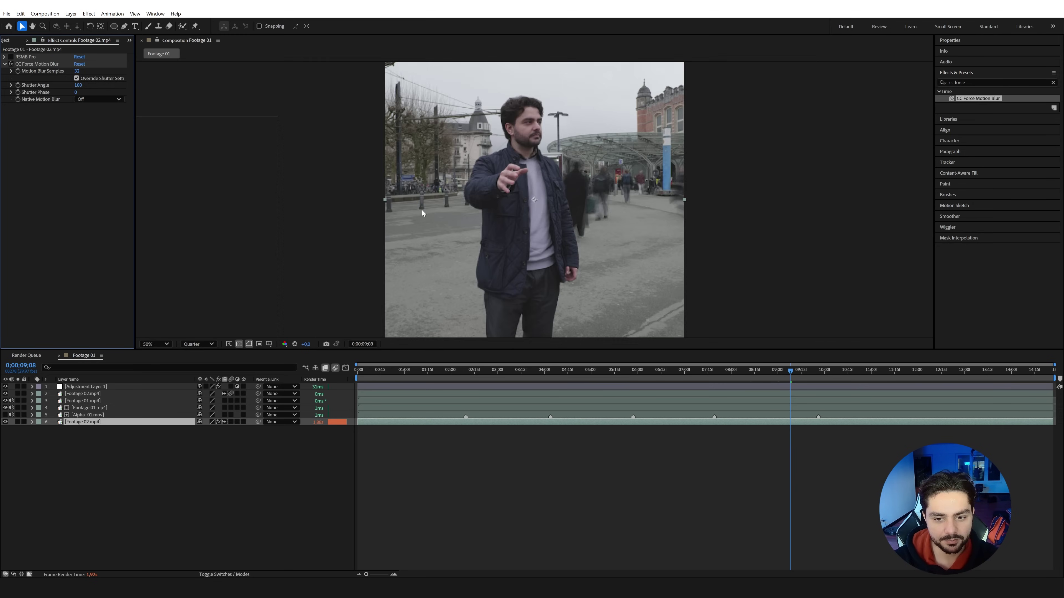